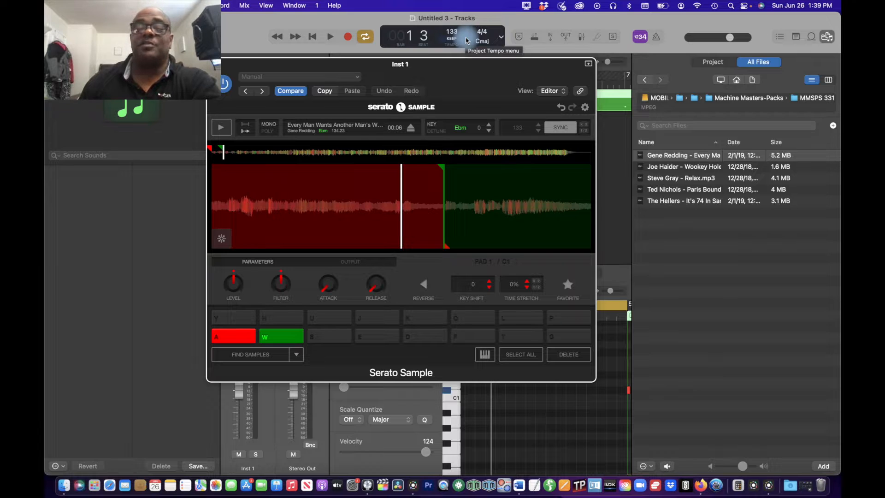
Step: Play the loaded song in Serato Sample and audition passages near its beginning and end
{"action": "left_click_drag", "start_coordinate": [473, 71], "coordinate": [483, 66]}
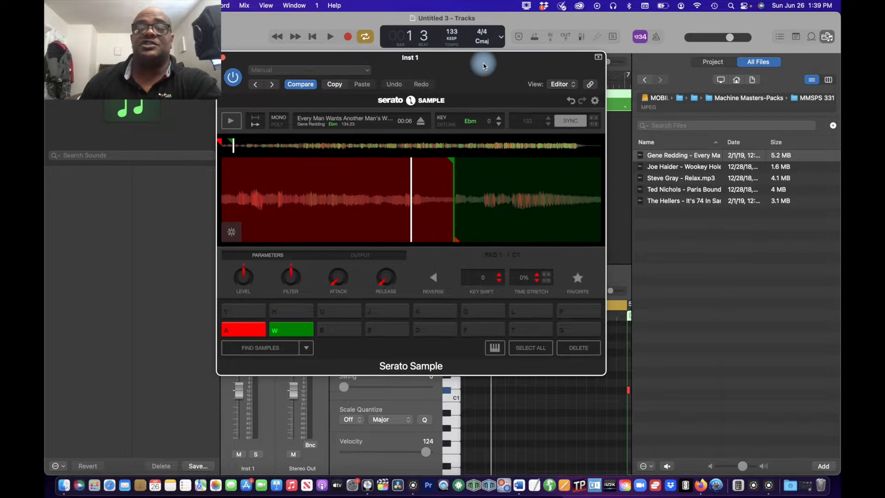
{"action": "left_click", "coordinate": [230, 120]}
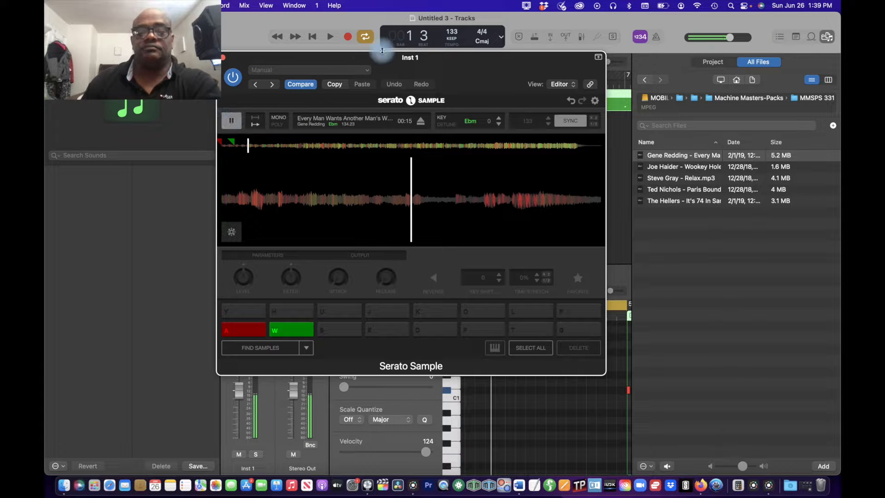
{"action": "left_click_drag", "start_coordinate": [443, 68], "coordinate": [466, 21]}
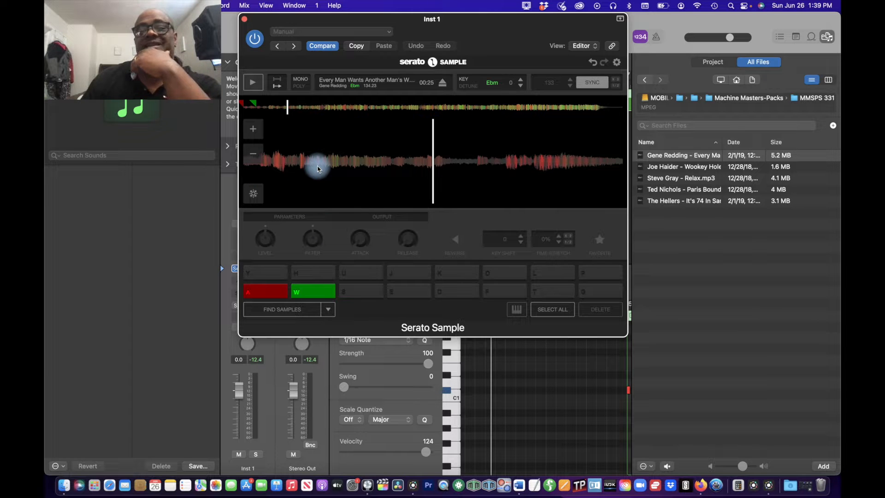
{"action": "left_click", "coordinate": [253, 82]}
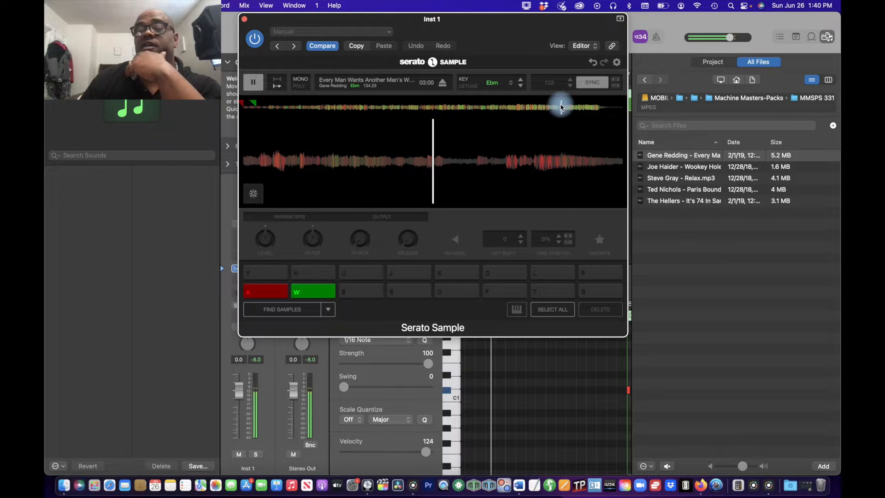
{"action": "left_click", "coordinate": [257, 84]}
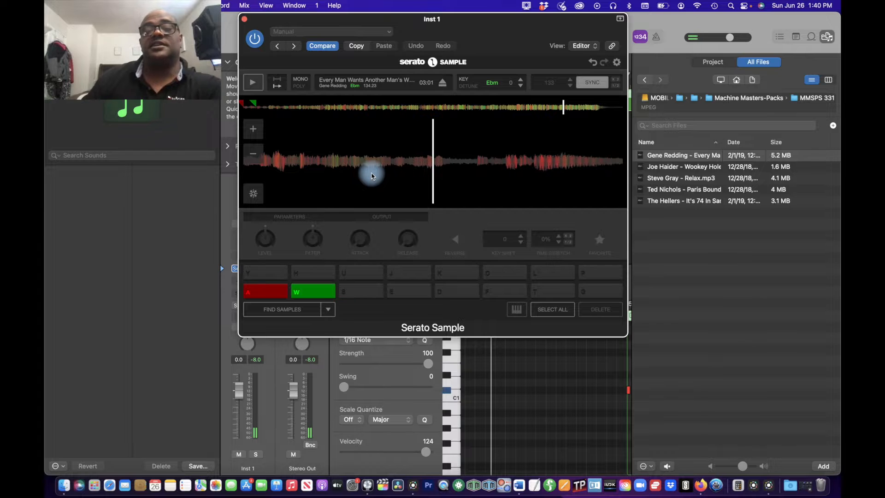
{"action": "left_click_drag", "start_coordinate": [344, 153], "coordinate": [836, 131]}
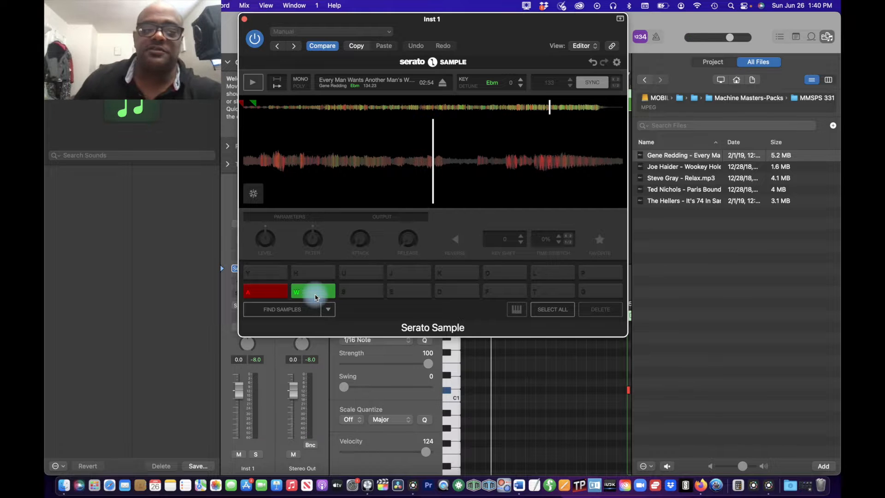
Step: Audition the red pad A and green pad W chops, moving the sampler window to uncover the track area
{"action": "key", "text": "a"}
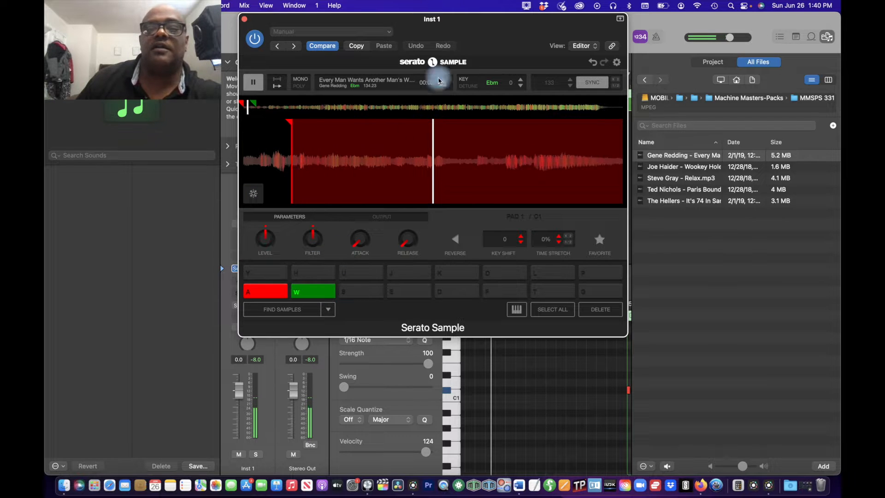
{"action": "left_click_drag", "start_coordinate": [481, 22], "coordinate": [439, 249]}
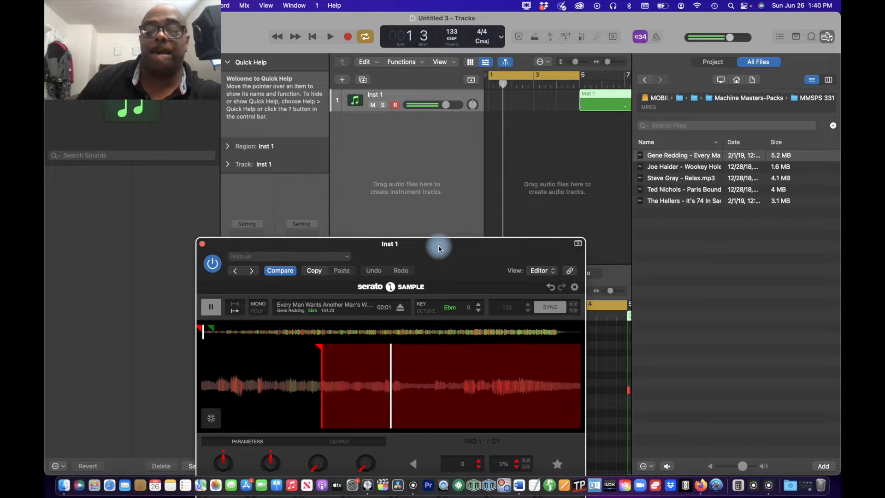
{"action": "left_click_drag", "start_coordinate": [439, 249], "coordinate": [370, 144]}
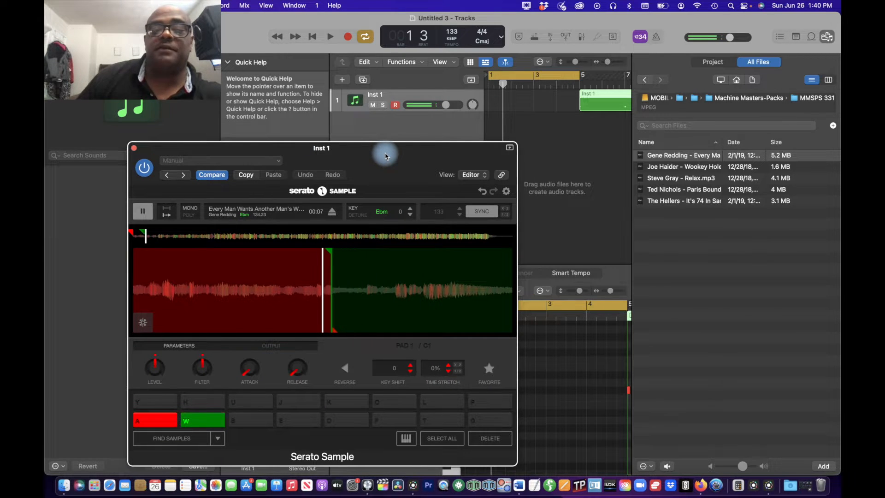
{"action": "left_click_drag", "start_coordinate": [386, 156], "coordinate": [370, 131]}
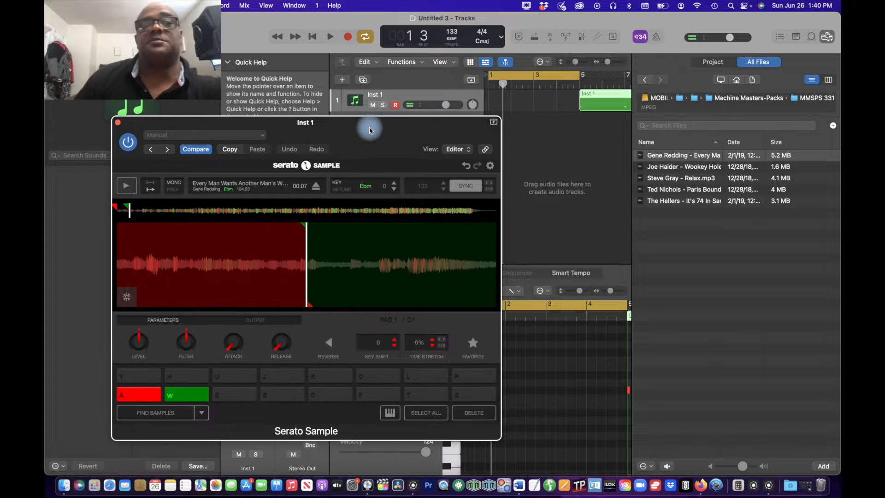
{"action": "key", "text": "w"}
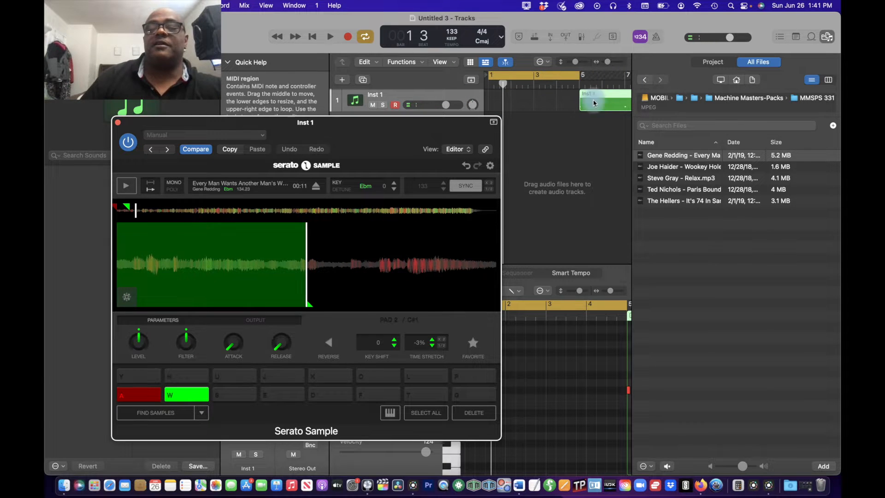
Step: Move the Inst 1 region from bar 5 to bar 1 and play it in the cycle
{"action": "left_click_drag", "start_coordinate": [464, 121], "coordinate": [463, 144]}
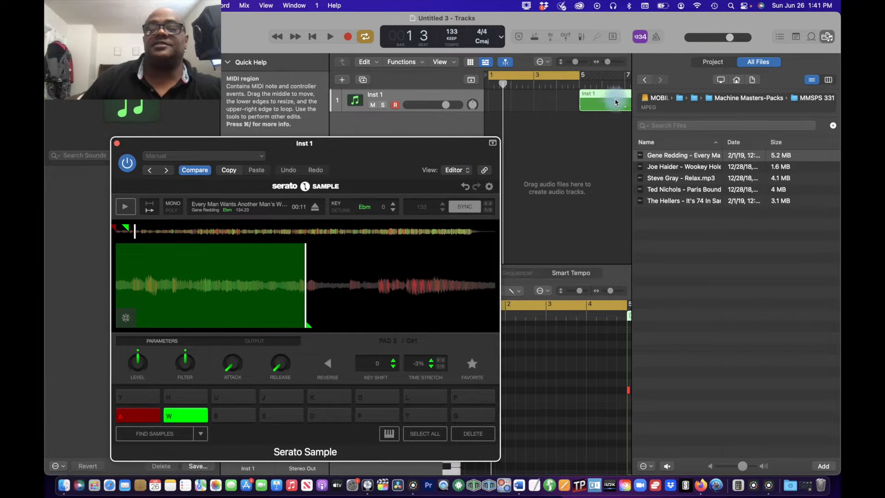
{"action": "left_click_drag", "start_coordinate": [614, 101], "coordinate": [503, 101]}
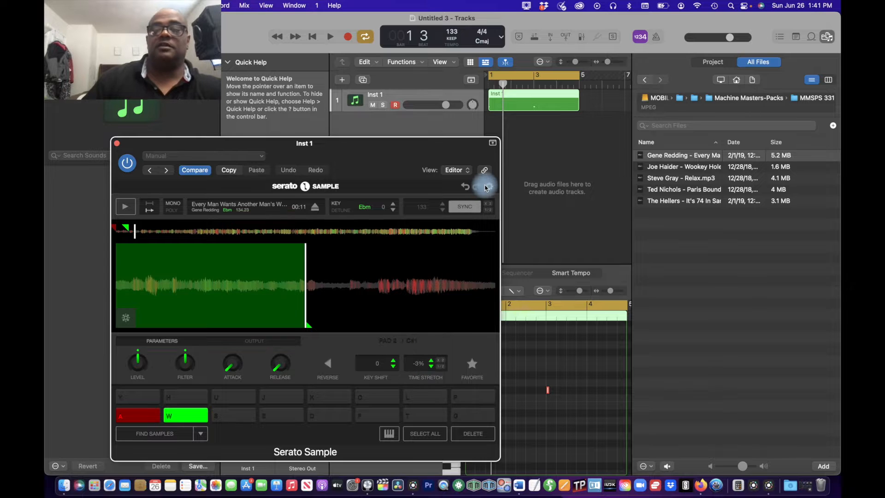
{"action": "key", "text": "space"}
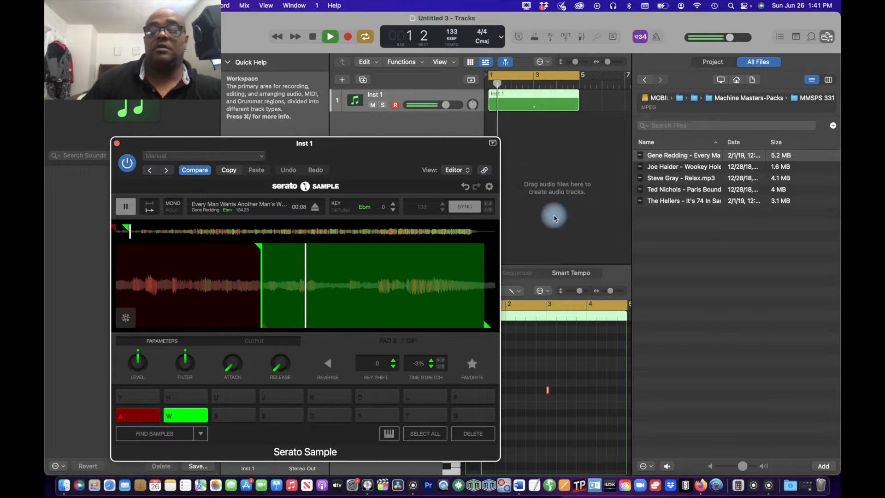
Step: Try a time stretch of -2% on the green pad during playback and return it to -3%
{"action": "left_click", "coordinate": [432, 361]}
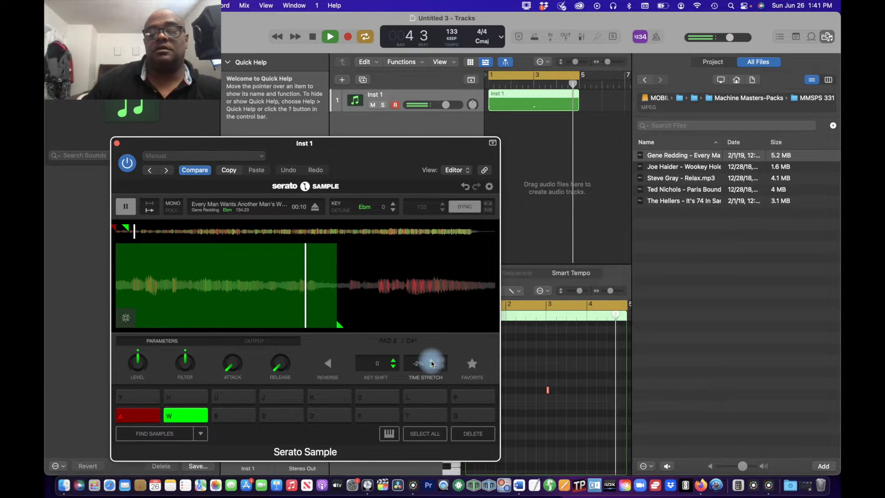
{"action": "left_click", "coordinate": [432, 367]}
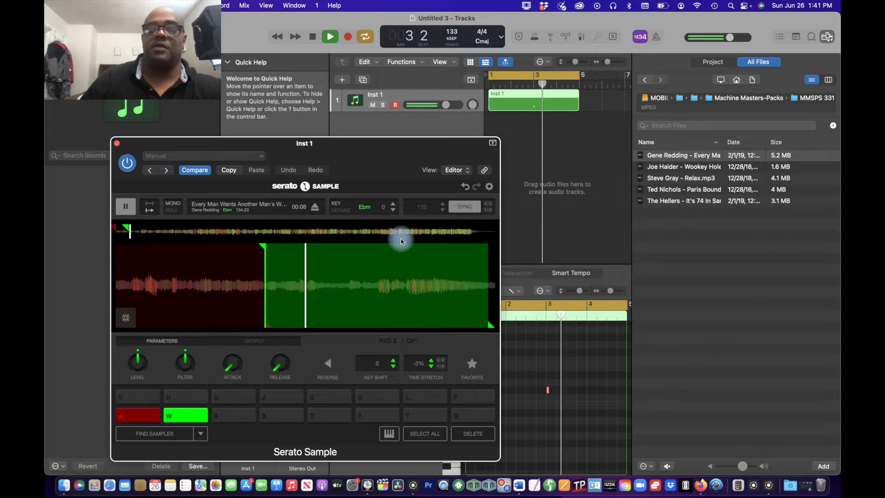
{"action": "key", "text": "space"}
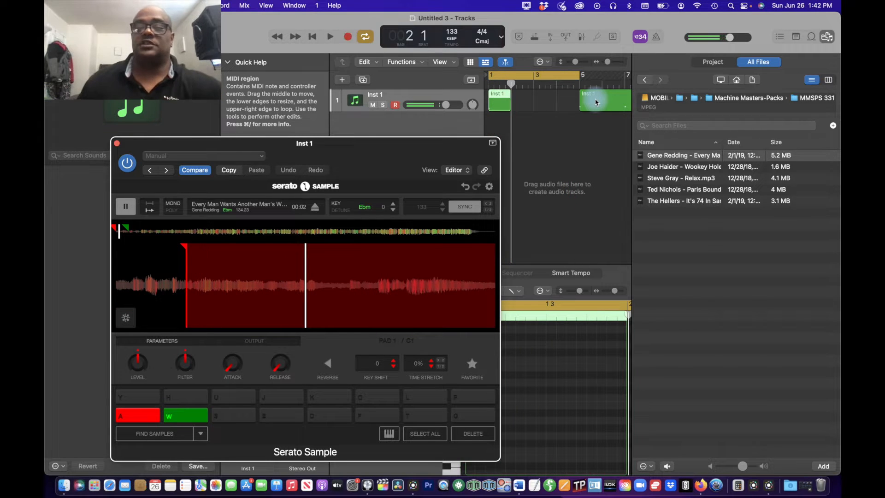
Step: Stop the playing sample and extend the first Inst 1 region's end to bar 5
{"action": "key", "text": "space"}
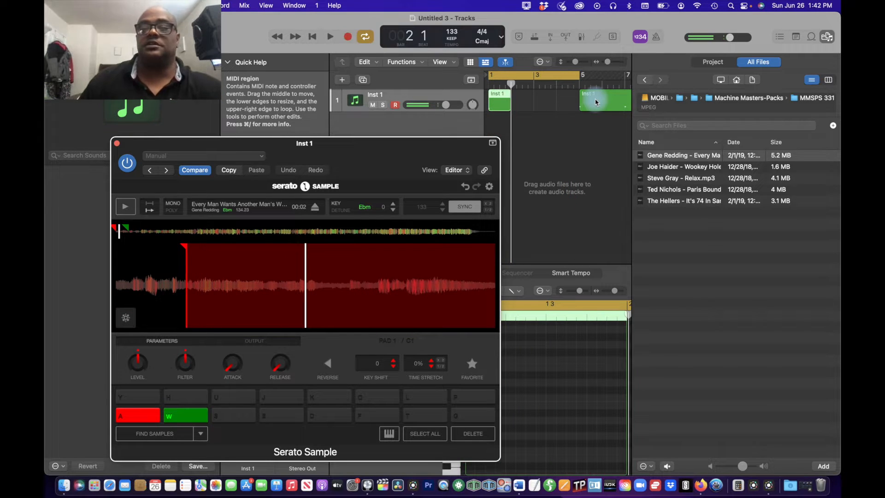
{"action": "left_click", "coordinate": [508, 104]}
{"action": "left_click_drag", "start_coordinate": [508, 104], "coordinate": [575, 108]}
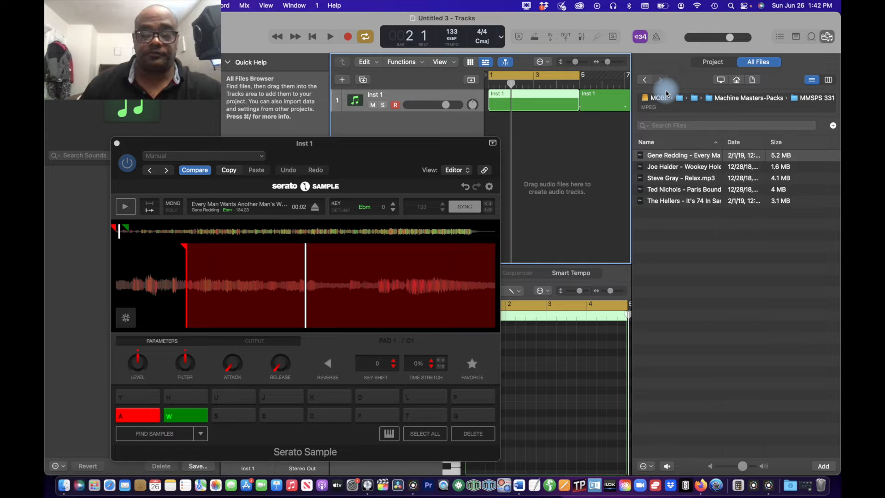
Step: Inspect the extended region's C1 note in the Piano Roll and play the region back
{"action": "double_click", "coordinate": [552, 103]}
{"action": "double_click", "coordinate": [534, 102]}
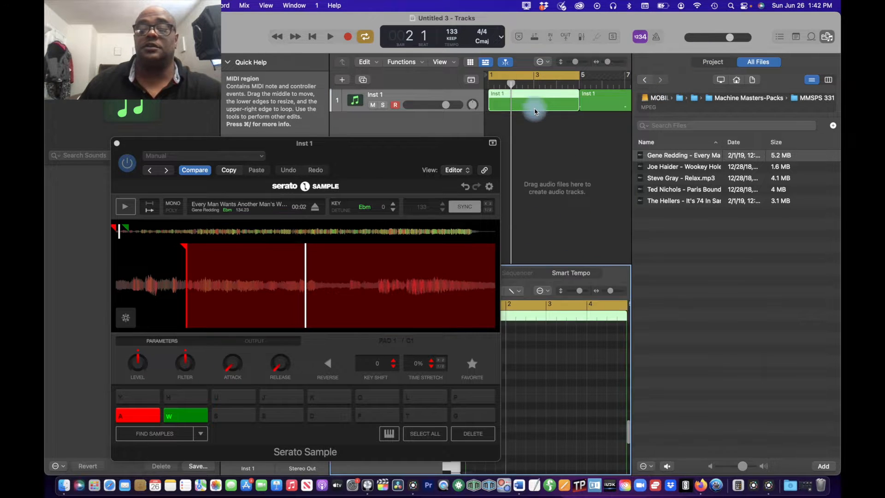
{"action": "left_click_drag", "start_coordinate": [470, 146], "coordinate": [356, 142]}
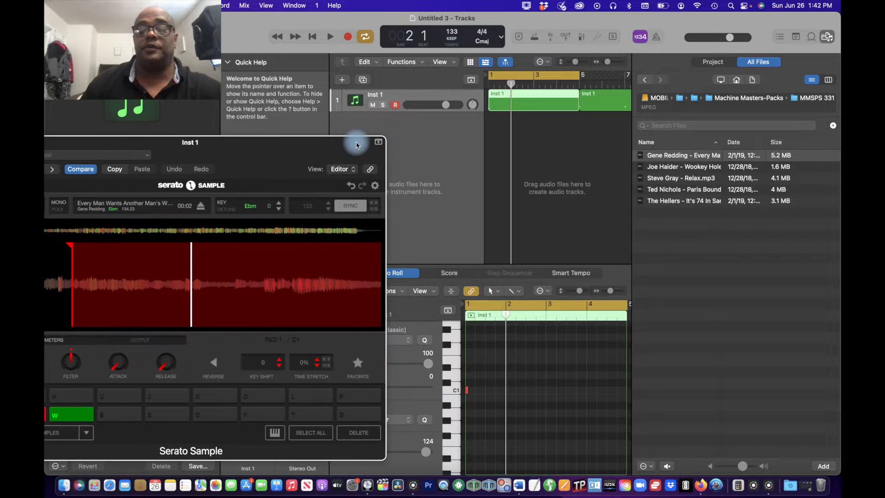
{"action": "left_click", "coordinate": [496, 365]}
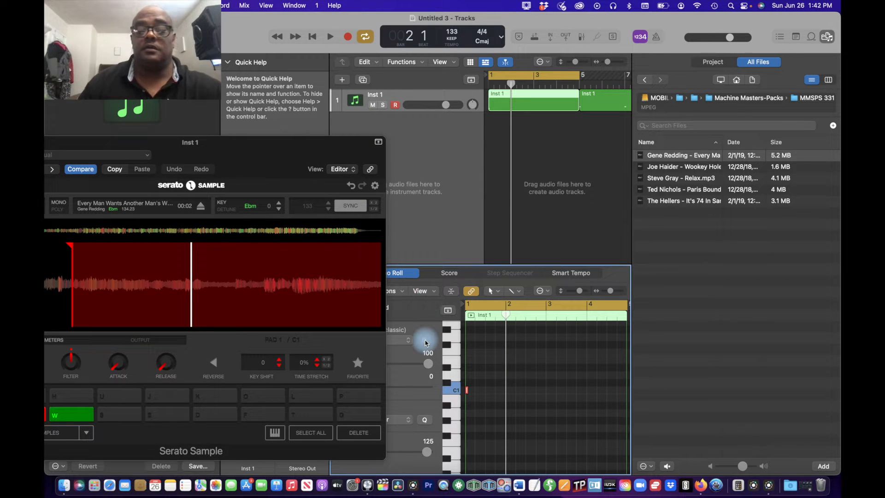
{"action": "key", "text": "space"}
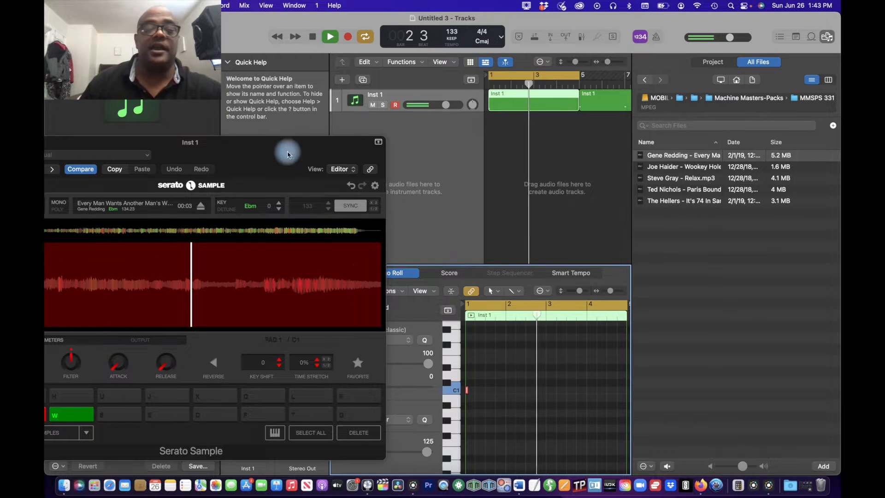
{"action": "left_click_drag", "start_coordinate": [274, 148], "coordinate": [435, 132]}
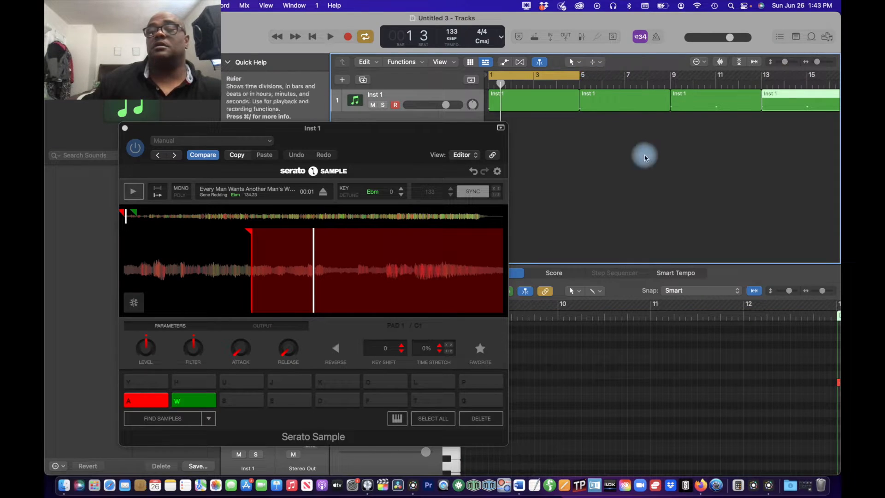
Step: Extend the cycle range to bar 17 so it covers all four Inst 1 regions, and start playback
{"action": "scroll", "coordinate": [663, 171], "scroll_direction": "down", "scroll_amount": 5}
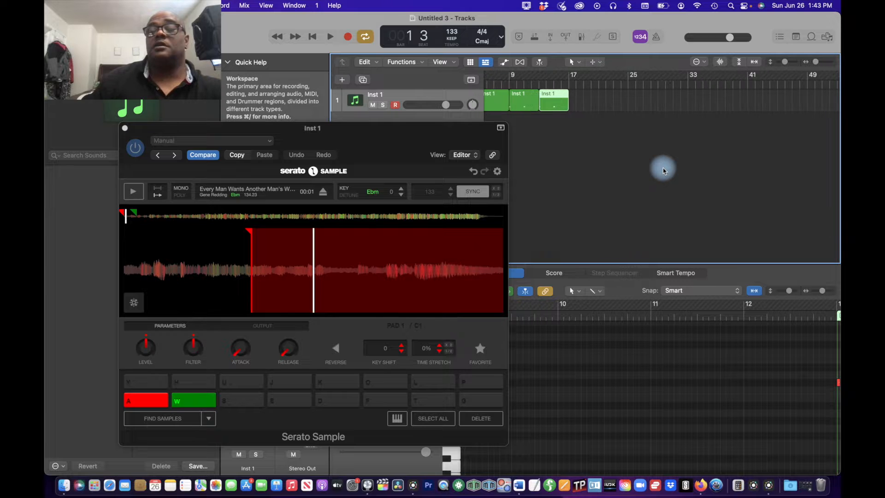
{"action": "scroll", "coordinate": [663, 171], "scroll_direction": "left", "scroll_amount": 3}
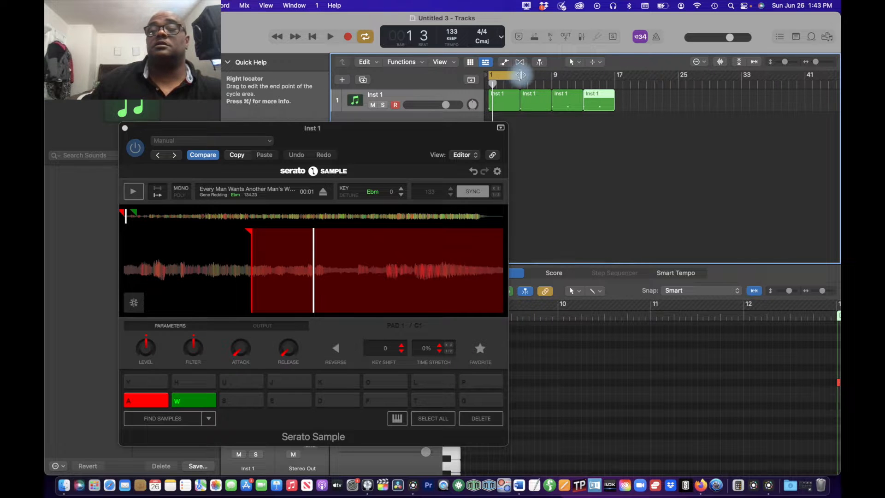
{"action": "left_click_drag", "start_coordinate": [521, 76], "coordinate": [615, 84]}
{"action": "key", "text": "space"}
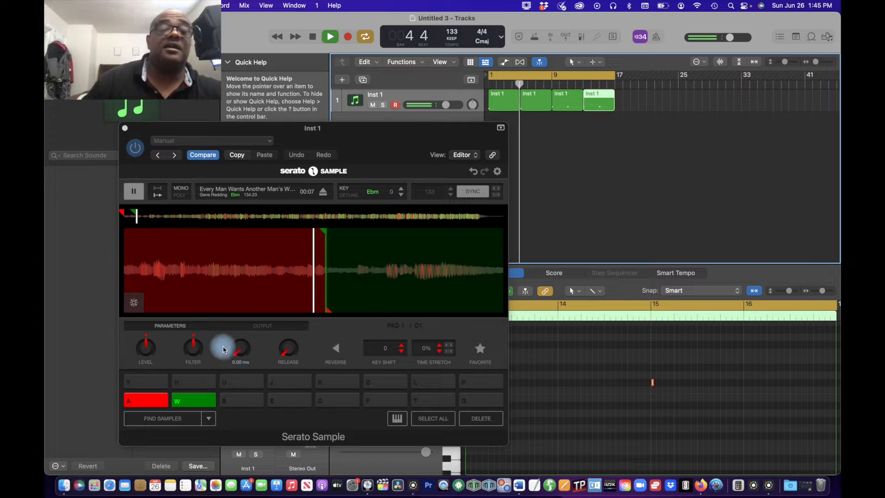
Step: Raise the sample pads' filter and level during playback and set the key shift to +2
{"action": "left_click", "coordinate": [194, 348]}
{"action": "left_click_drag", "start_coordinate": [193, 348], "coordinate": [193, 352]}
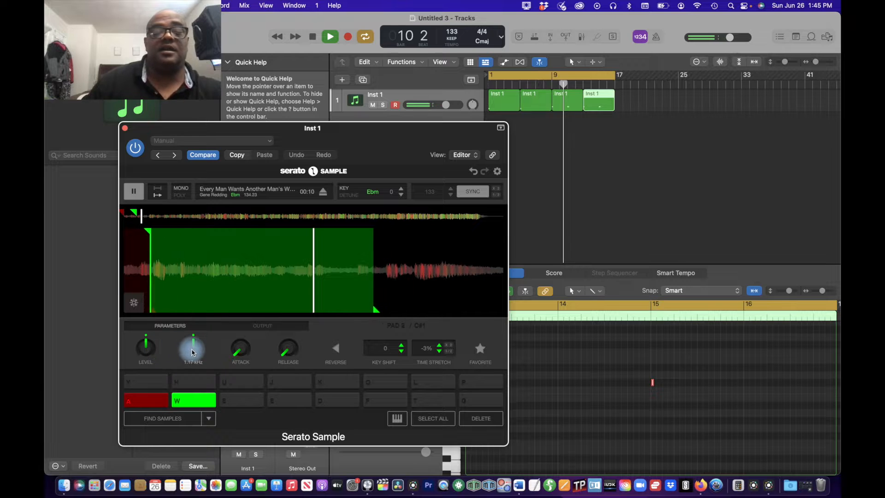
{"action": "left_click_drag", "start_coordinate": [192, 355], "coordinate": [193, 352]}
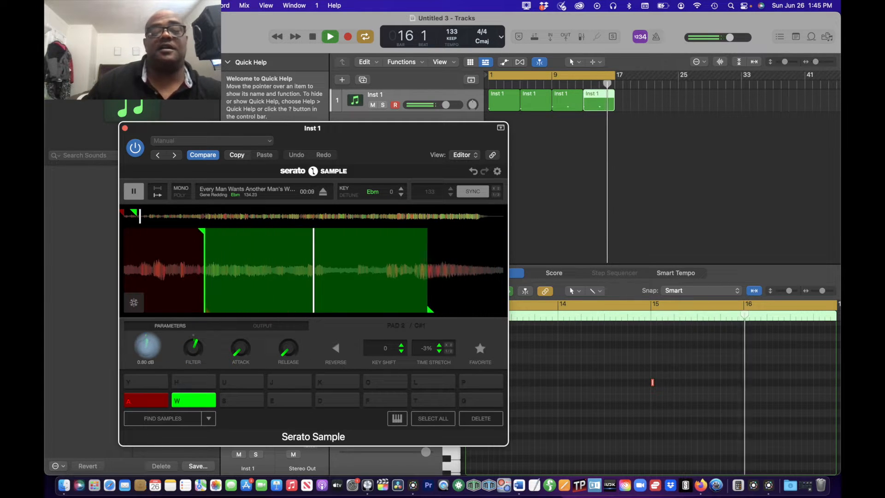
{"action": "left_click_drag", "start_coordinate": [148, 348], "coordinate": [148, 342]}
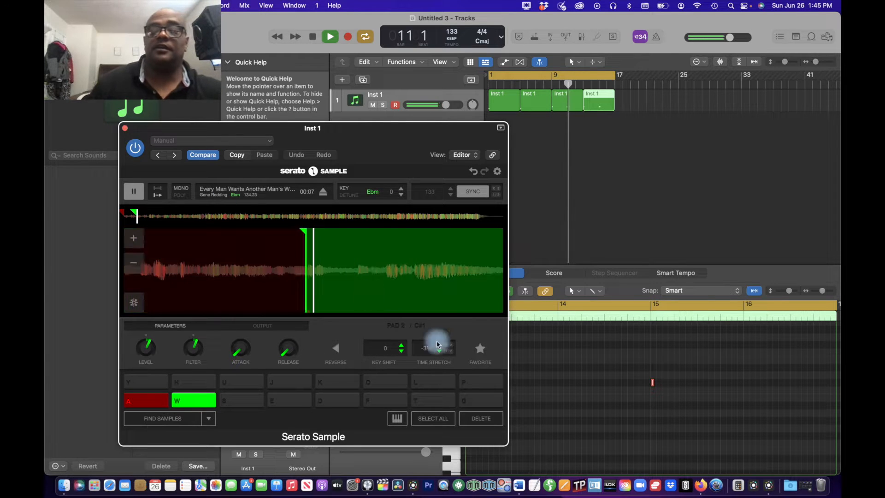
{"action": "left_click", "coordinate": [401, 345]}
{"action": "left_click", "coordinate": [401, 345]}
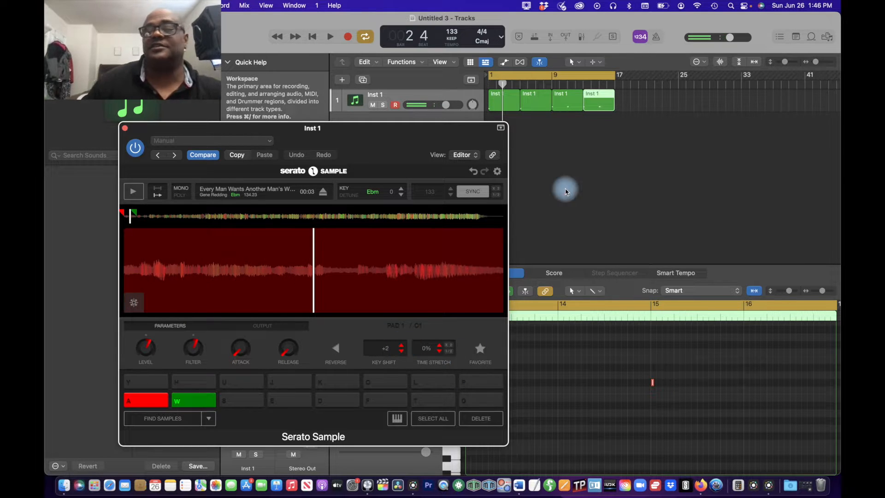
Step: Bounce the first two Inst 1 regions in place to a new track named "1st part samp", muting the source regions
{"action": "left_click", "coordinate": [635, 102]}
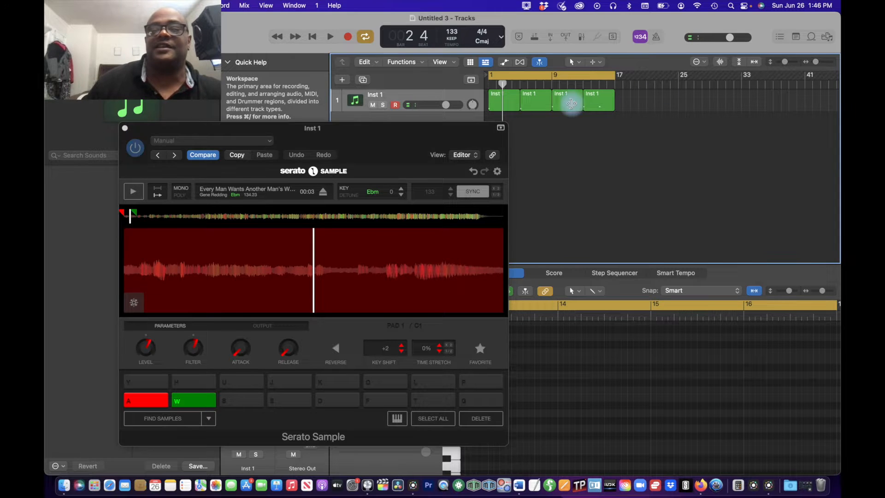
{"action": "left_click", "coordinate": [530, 105]}
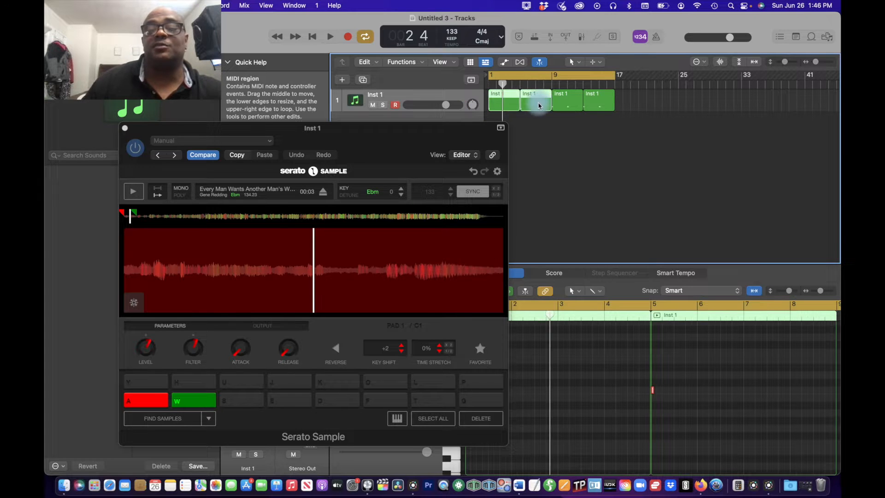
{"action": "left_click_drag", "start_coordinate": [447, 135], "coordinate": [393, 135]}
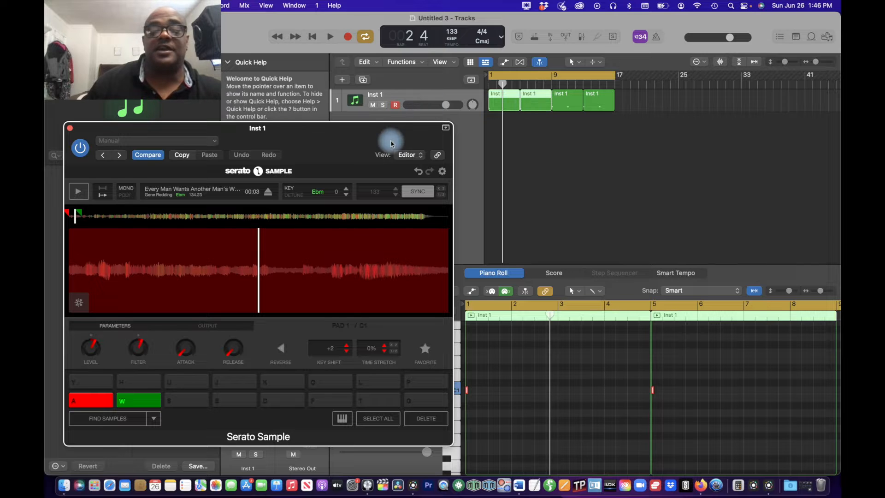
{"action": "right_click", "coordinate": [528, 104]}
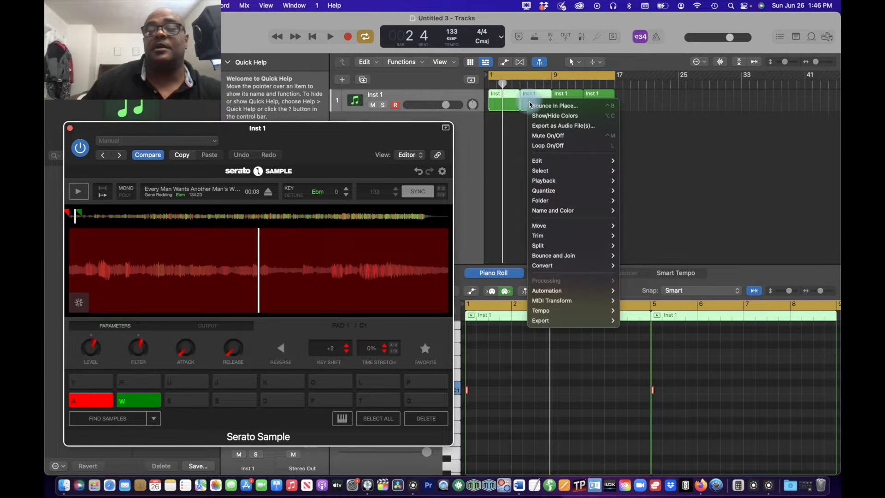
{"action": "left_click", "coordinate": [529, 105]}
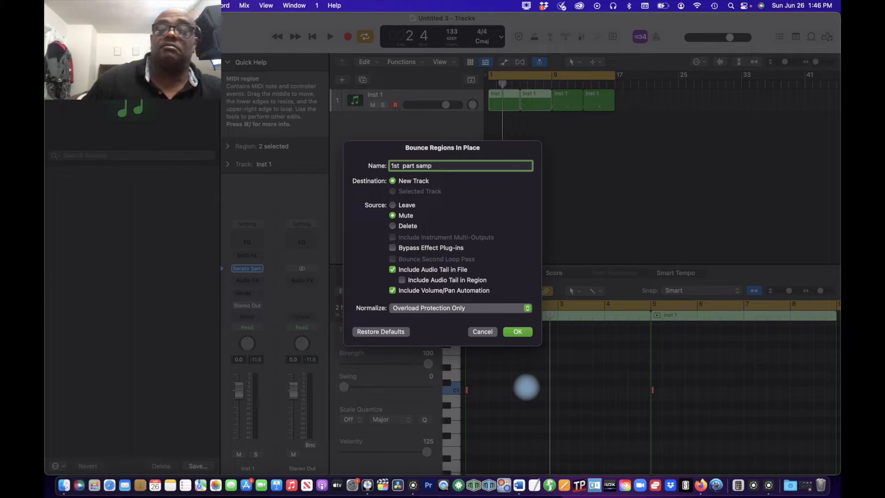
{"action": "left_click", "coordinate": [518, 332]}
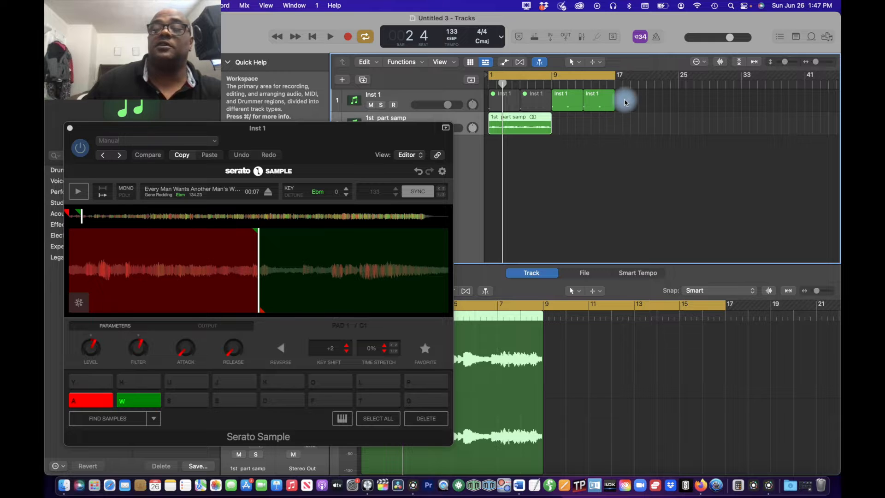
Step: Bounce the last two Inst 1 regions in place to a new track named "2nd part samp", muting the sources, and uncover the track headers
{"action": "left_click", "coordinate": [574, 108]}
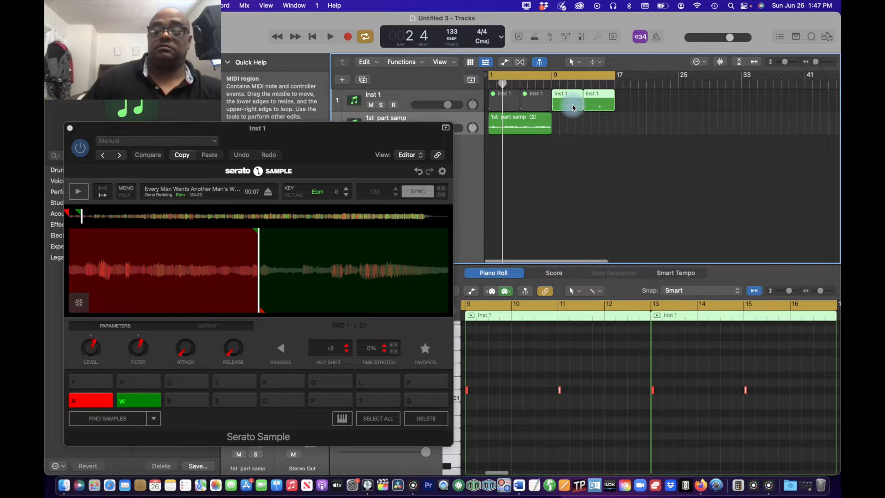
{"action": "right_click", "coordinate": [576, 107]}
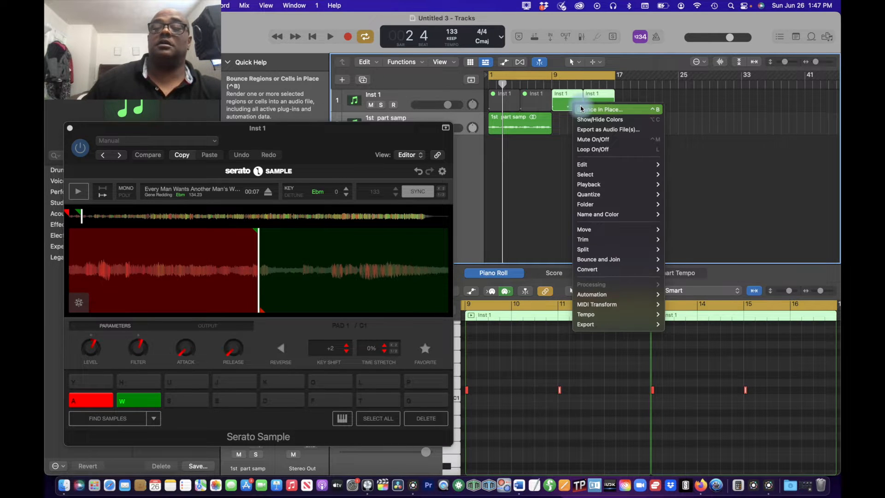
{"action": "left_click", "coordinate": [581, 110]}
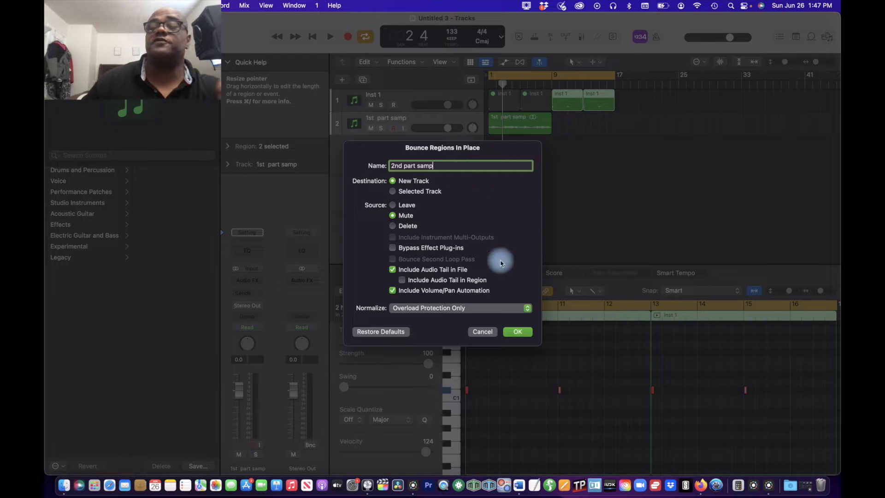
{"action": "left_click", "coordinate": [517, 332]}
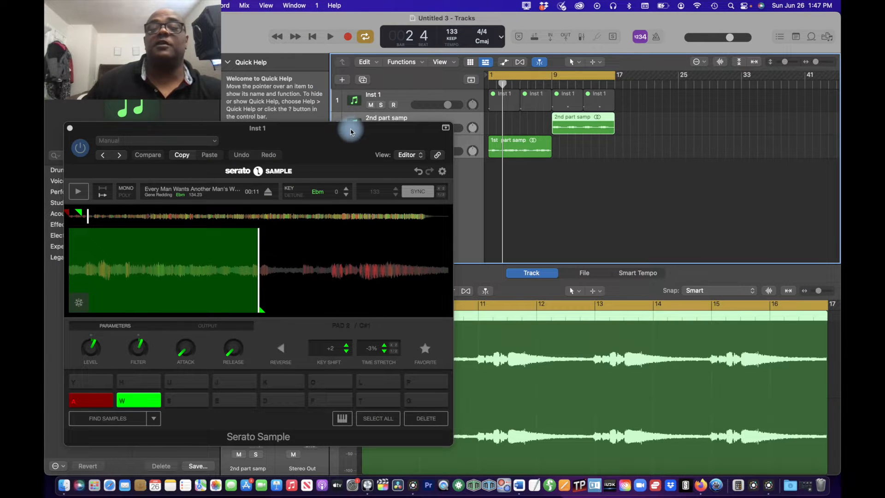
{"action": "left_click_drag", "start_coordinate": [350, 132], "coordinate": [350, 154]}
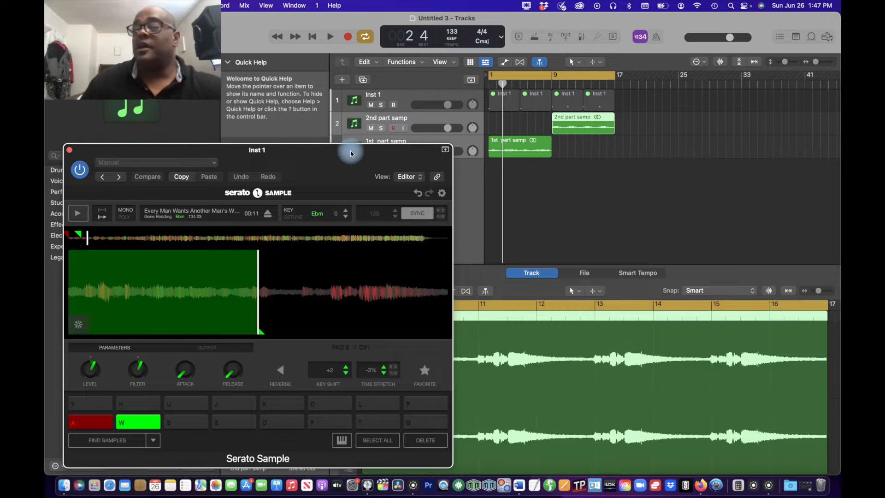
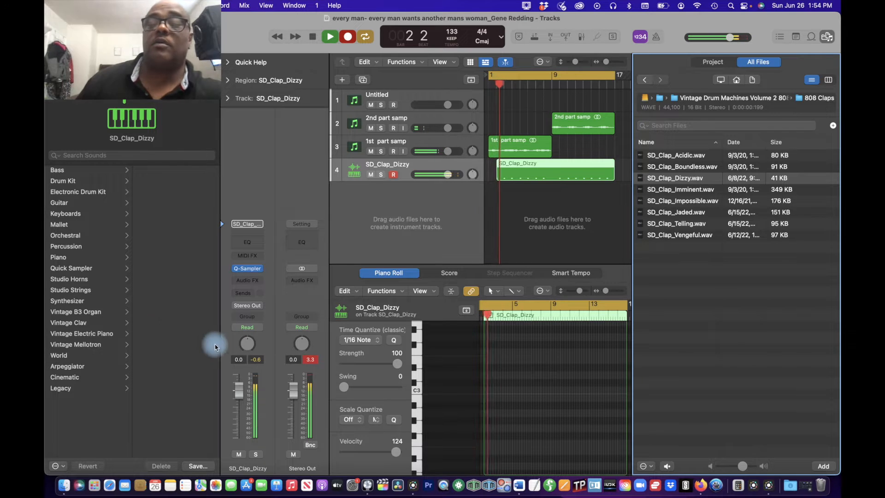
Step: Extend the start of the SD_Clap_Dizzy region back to bar 1 and stop playback
{"action": "left_click", "coordinate": [499, 172]}
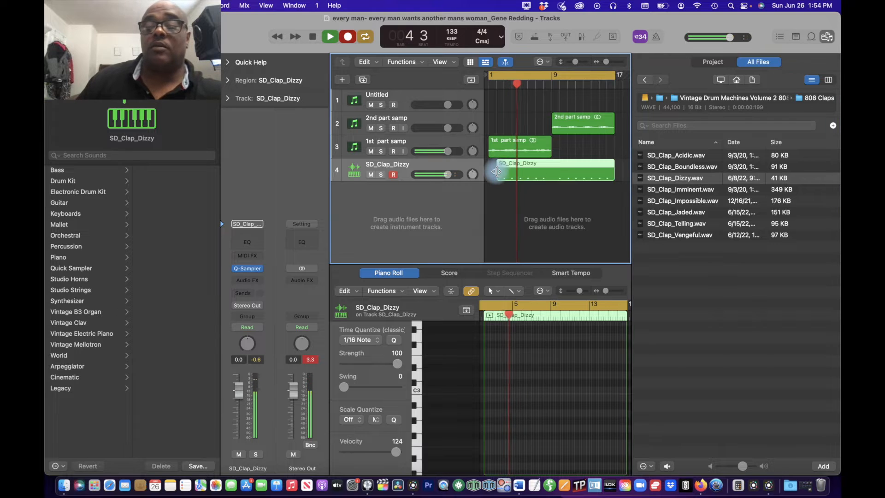
{"action": "left_click_drag", "start_coordinate": [497, 171], "coordinate": [489, 172]}
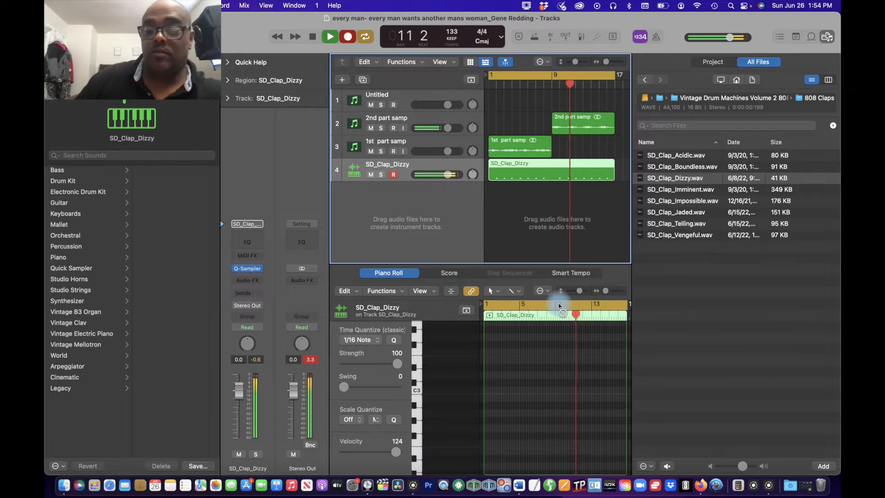
{"action": "key", "text": "space"}
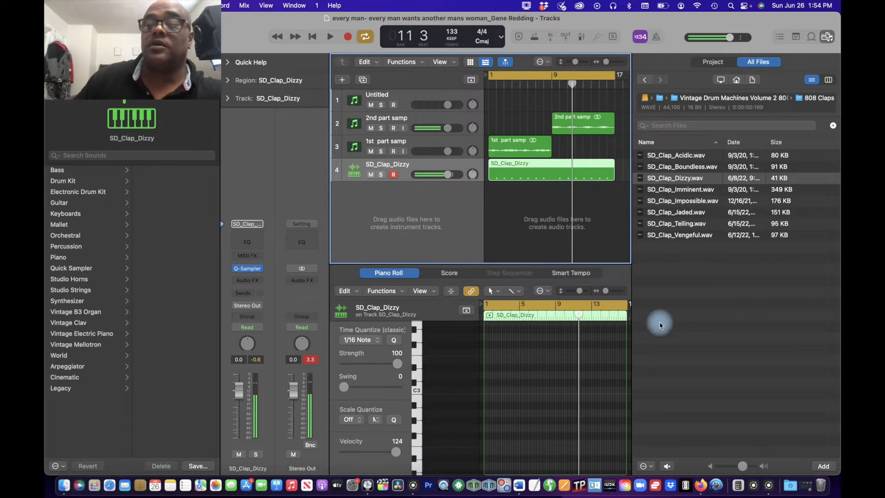
Step: Select all the notes in the SD_Clap_Dizzy region and play them back for a closer timing check
{"action": "double_click", "coordinate": [562, 168]}
{"action": "double_click", "coordinate": [562, 168]}
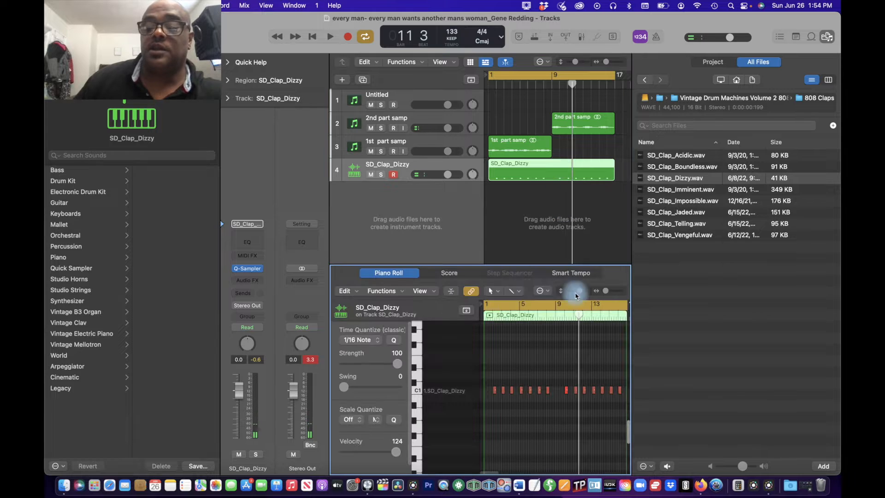
{"action": "key", "text": "super+a"}
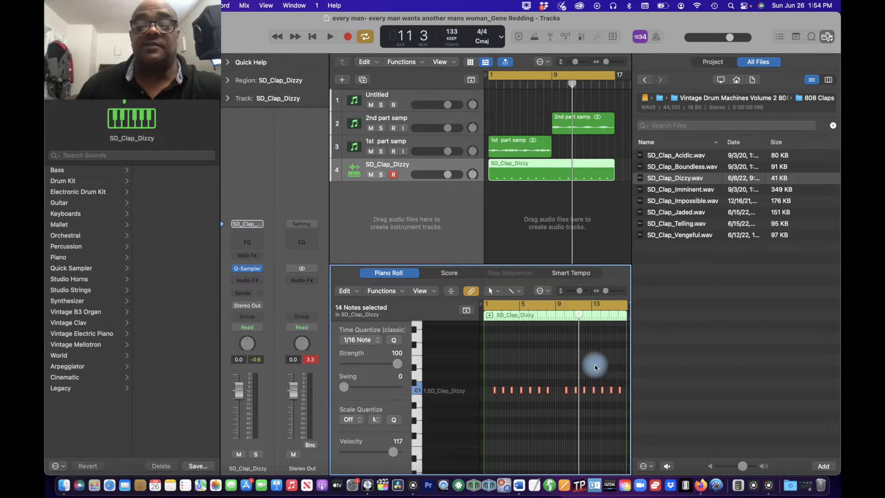
{"action": "key", "text": "space"}
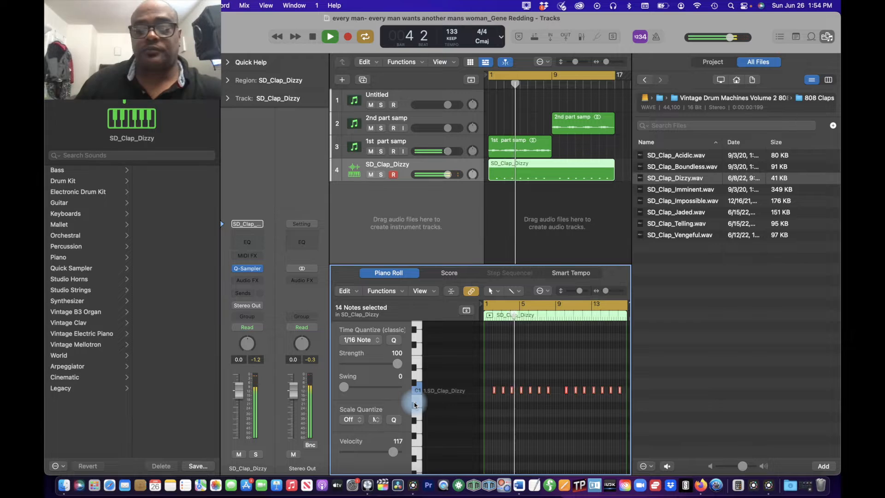
{"action": "scroll", "coordinate": [513, 386], "scroll_direction": "up", "scroll_amount": 10}
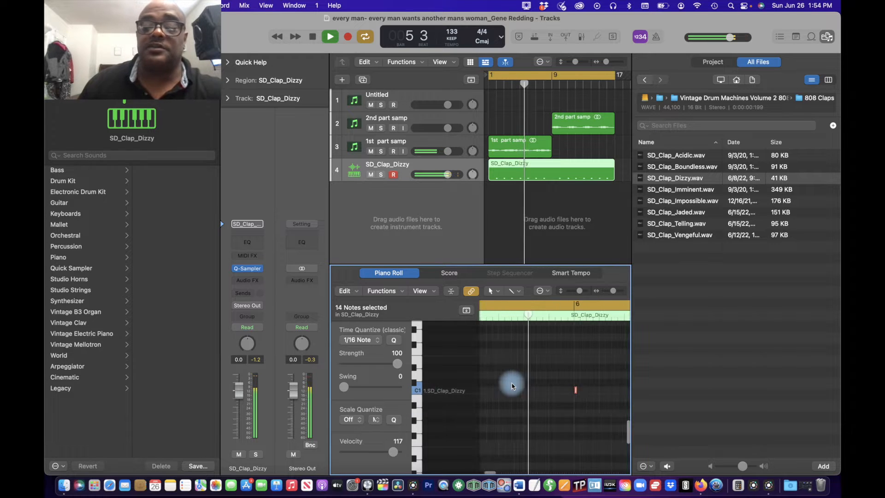
{"action": "scroll", "coordinate": [513, 386], "scroll_direction": "left", "scroll_amount": 5}
{"action": "scroll", "coordinate": [511, 385], "scroll_direction": "left", "scroll_amount": 3}
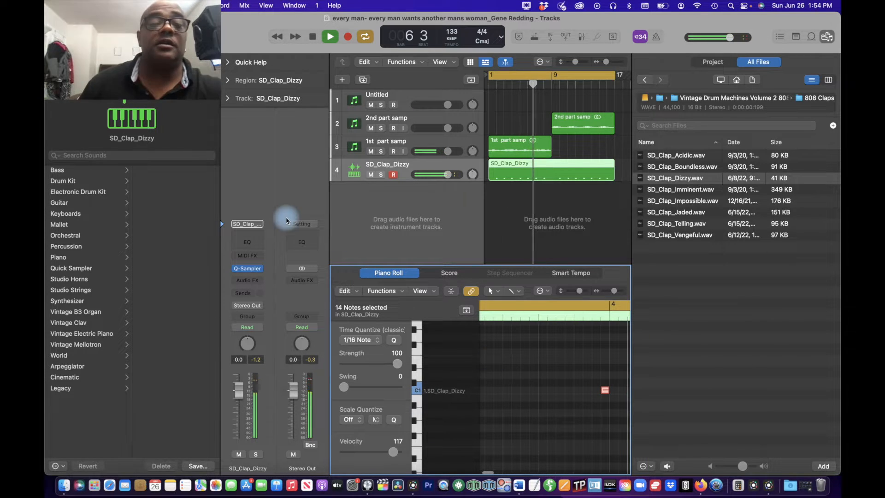
{"action": "scroll", "coordinate": [572, 377], "scroll_direction": "left", "scroll_amount": 5}
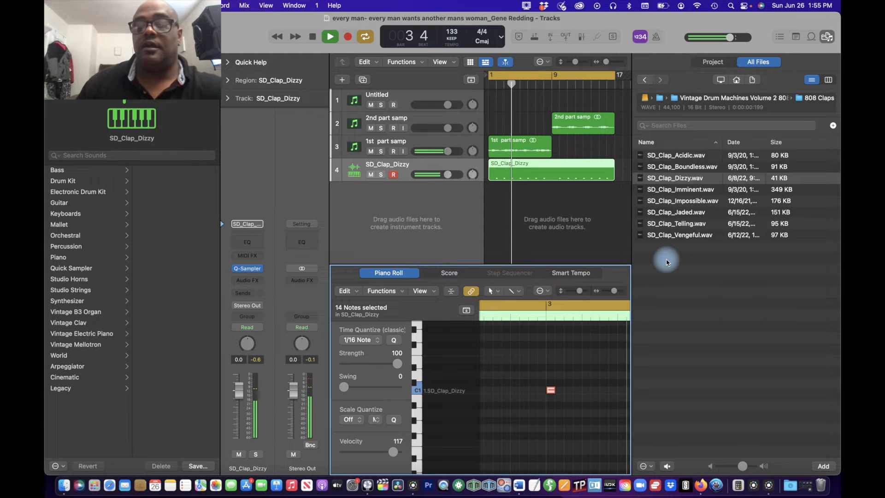
Step: Stop playback, hide the file browser, and move the clap note just before bar 4 onto the bar 4 line
{"action": "key", "text": "space"}
{"action": "left_click", "coordinate": [581, 359]}
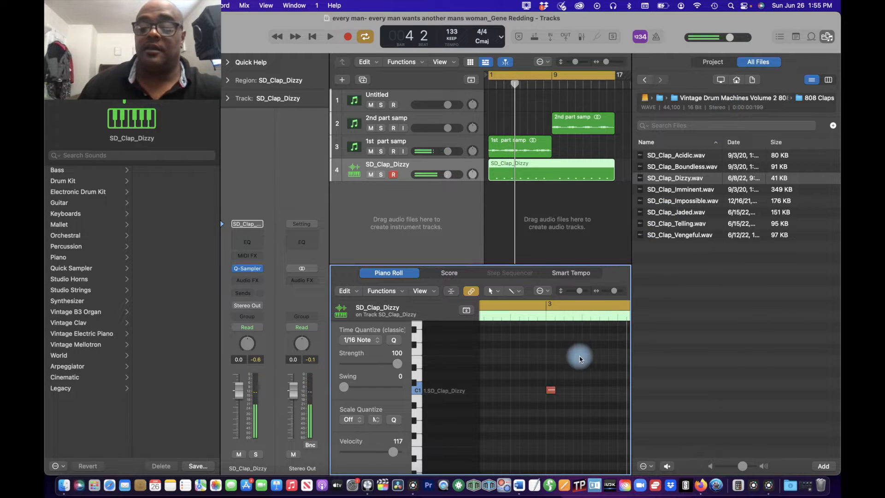
{"action": "left_click_drag", "start_coordinate": [580, 359], "coordinate": [525, 364]}
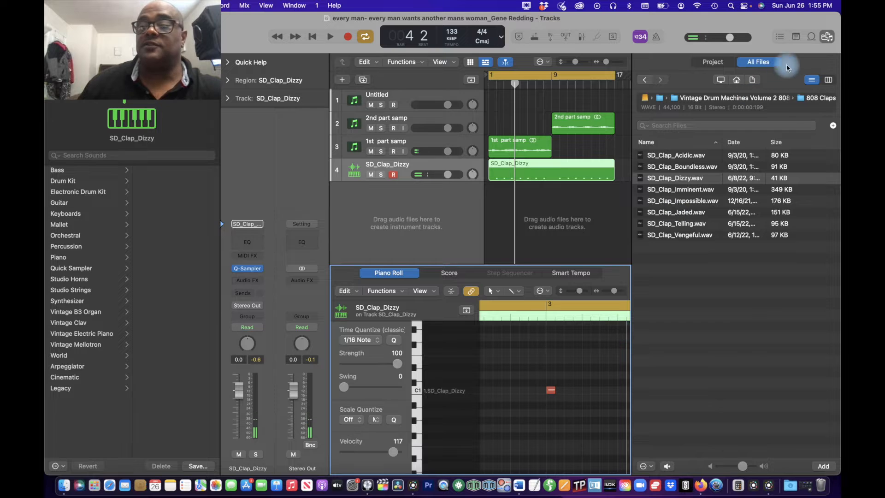
{"action": "left_click", "coordinate": [830, 41]}
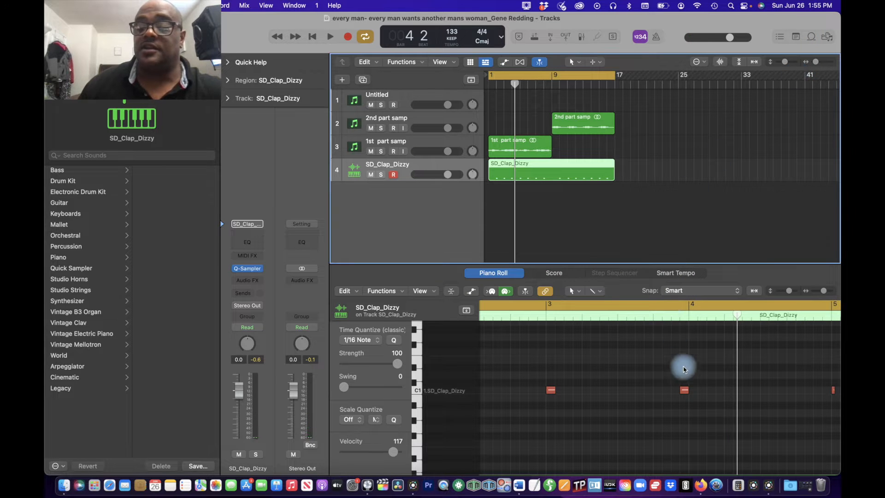
{"action": "left_click", "coordinate": [684, 391]}
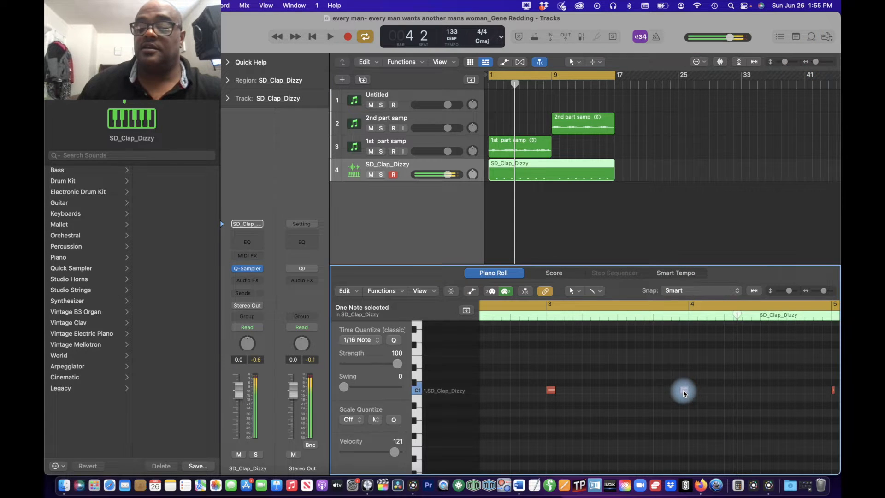
{"action": "left_click_drag", "start_coordinate": [687, 394], "coordinate": [695, 392]}
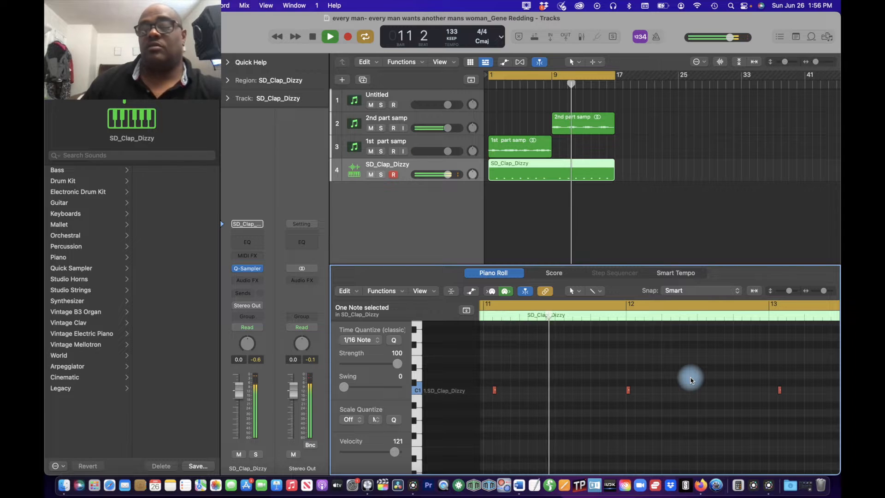
Step: Pause playback, move the late clap note after bar 11 onto the bar 11 line, and resume playing
{"action": "key", "text": "space"}
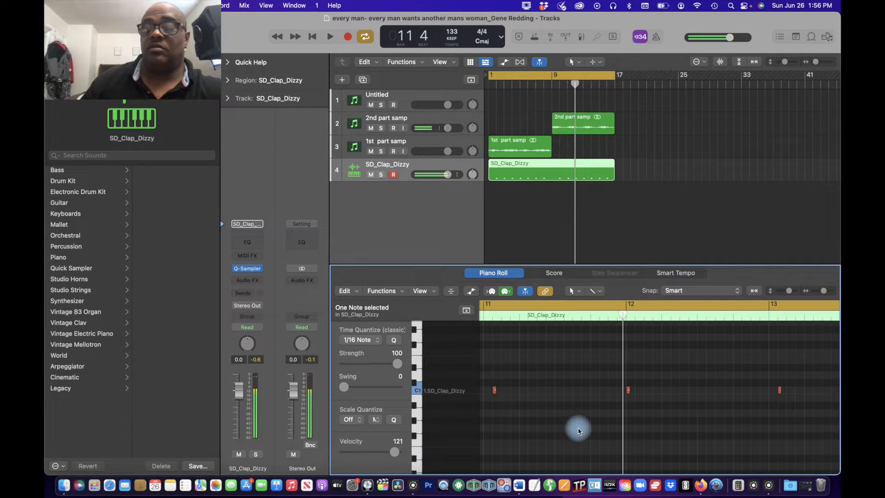
{"action": "scroll", "coordinate": [579, 432], "scroll_direction": "left", "scroll_amount": 4}
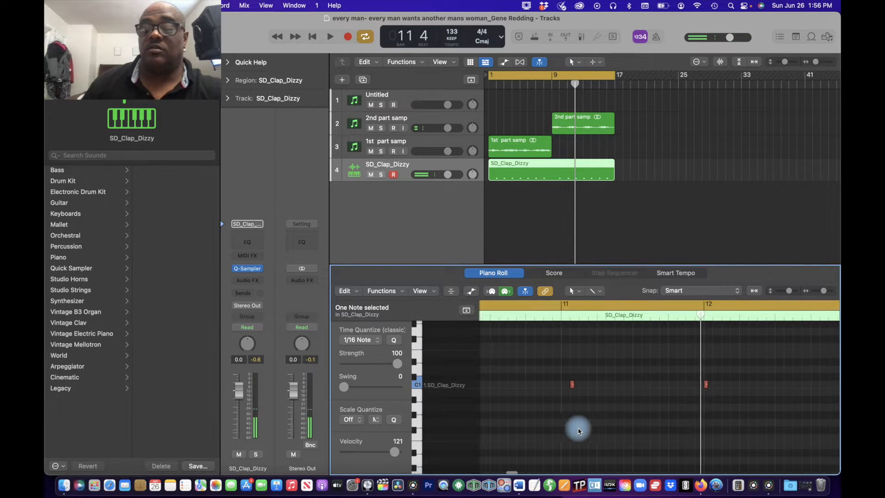
{"action": "scroll", "coordinate": [579, 432], "scroll_direction": "left", "scroll_amount": 4}
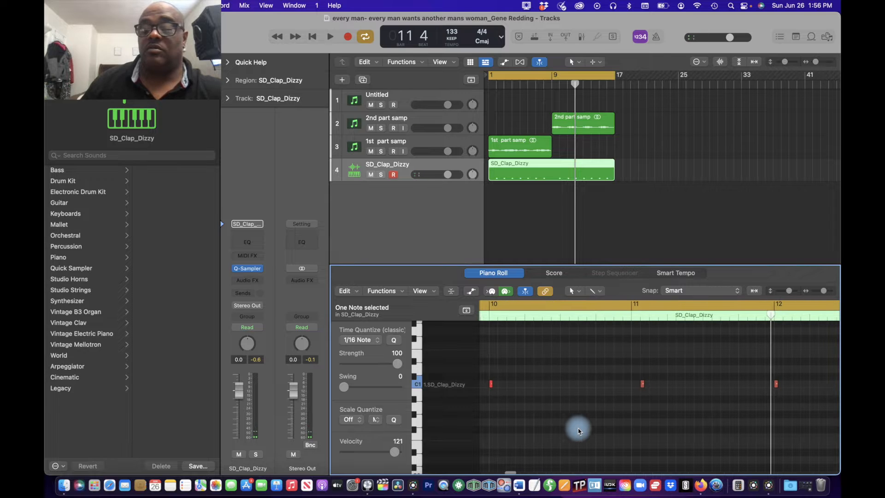
{"action": "scroll", "coordinate": [580, 432], "scroll_direction": "right", "scroll_amount": 2}
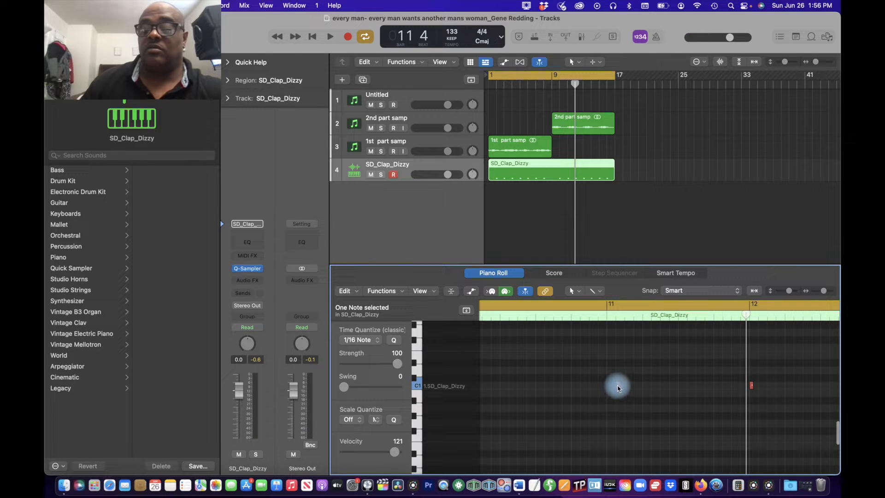
{"action": "left_click_drag", "start_coordinate": [618, 389], "coordinate": [609, 390]}
{"action": "key", "text": "space"}
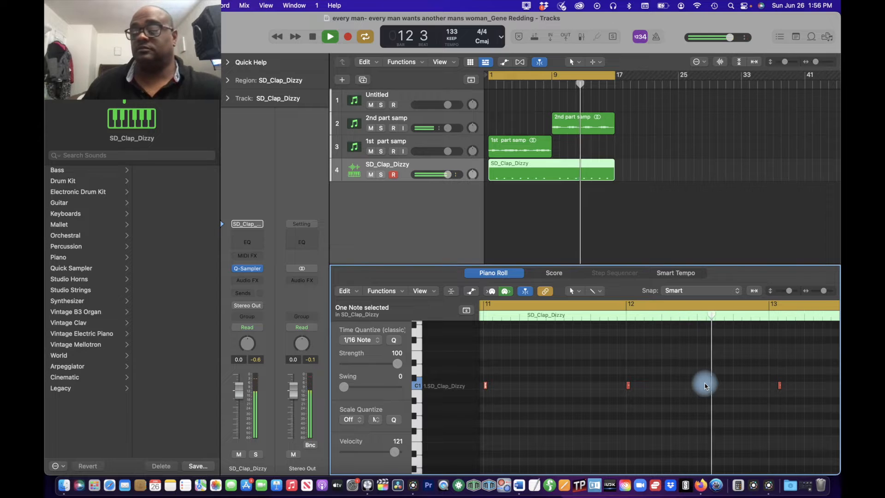
Step: Stop playback, move the late clap note onto the bar 13 line, and check the remaining notes through bar 16
{"action": "left_click", "coordinate": [705, 385]}
{"action": "key", "text": "space"}
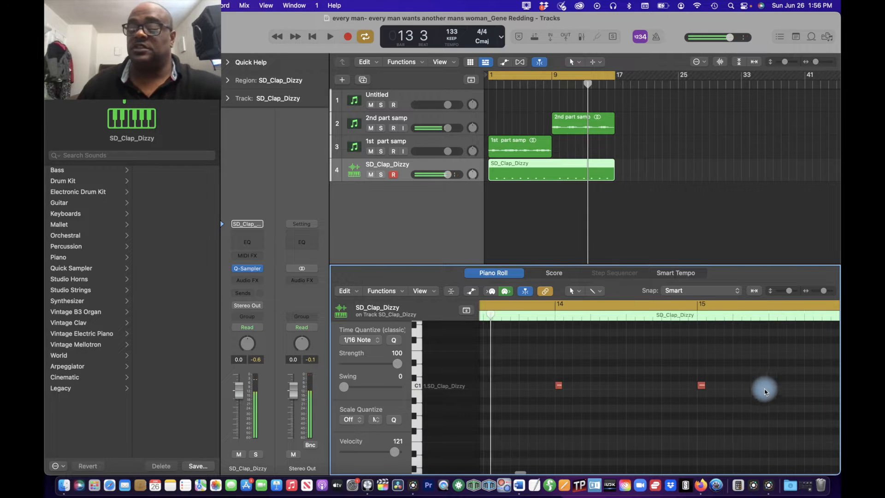
{"action": "double_click", "coordinate": [566, 386]}
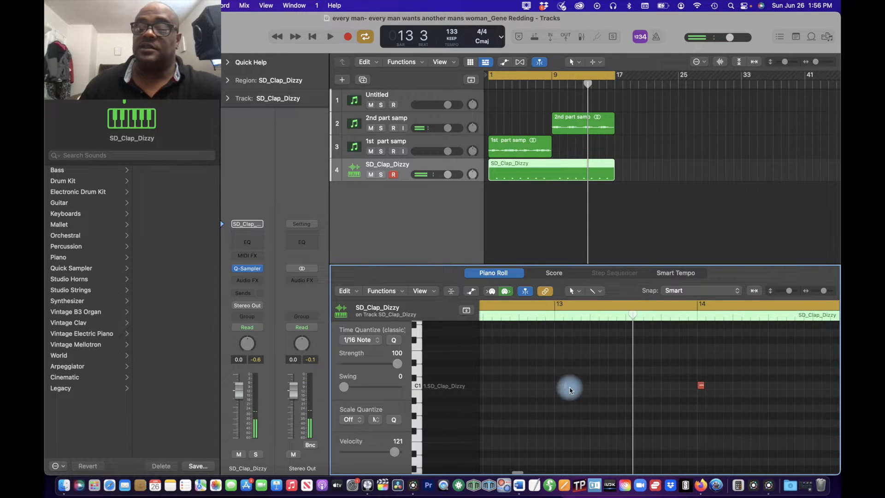
{"action": "left_click_drag", "start_coordinate": [566, 387], "coordinate": [558, 387]}
{"action": "scroll", "coordinate": [651, 391], "scroll_direction": "right", "scroll_amount": 6}
{"action": "scroll", "coordinate": [651, 393], "scroll_direction": "right", "scroll_amount": 2}
{"action": "scroll", "coordinate": [651, 393], "scroll_direction": "left", "scroll_amount": 4}
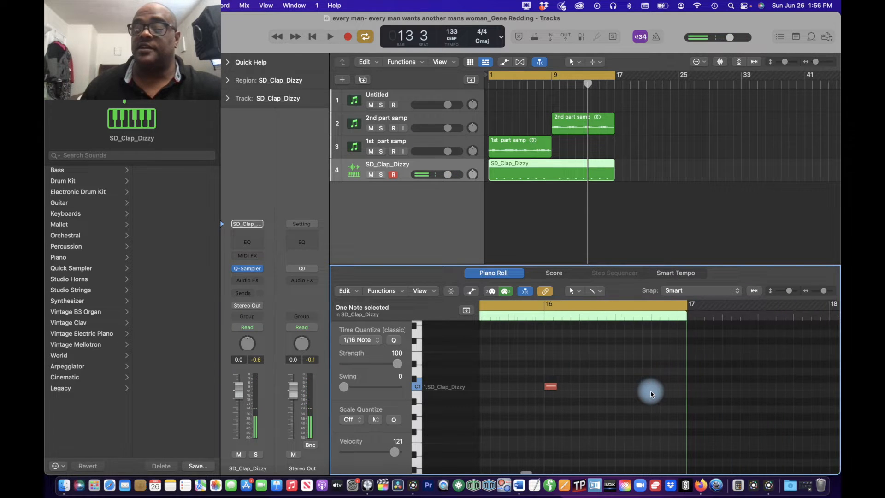
{"action": "scroll", "coordinate": [651, 393], "scroll_direction": "left", "scroll_amount": 1}
{"action": "scroll", "coordinate": [651, 393], "scroll_direction": "down", "scroll_amount": 1}
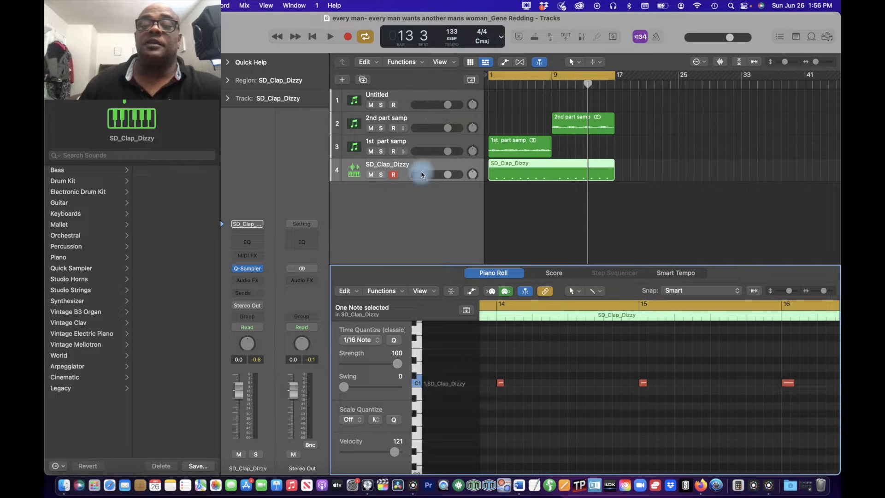
Step: Show the file browser again and open the 808 Snares folder of Vintage Drum Machines Volume 2 808 Edition
{"action": "left_click", "coordinate": [445, 167]}
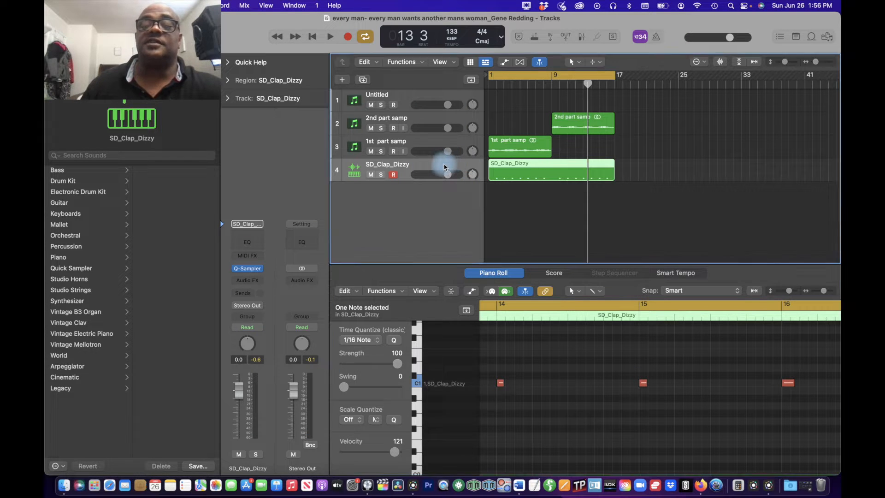
{"action": "left_click", "coordinate": [827, 37]}
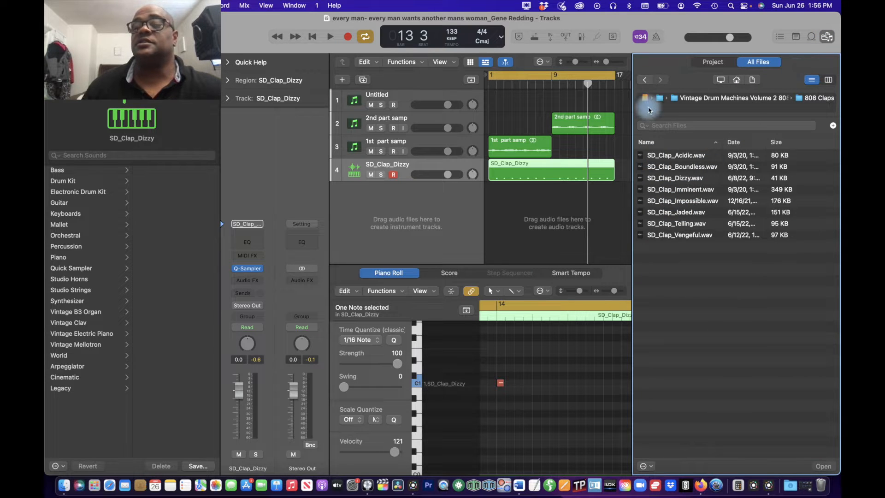
{"action": "left_click", "coordinate": [645, 81]}
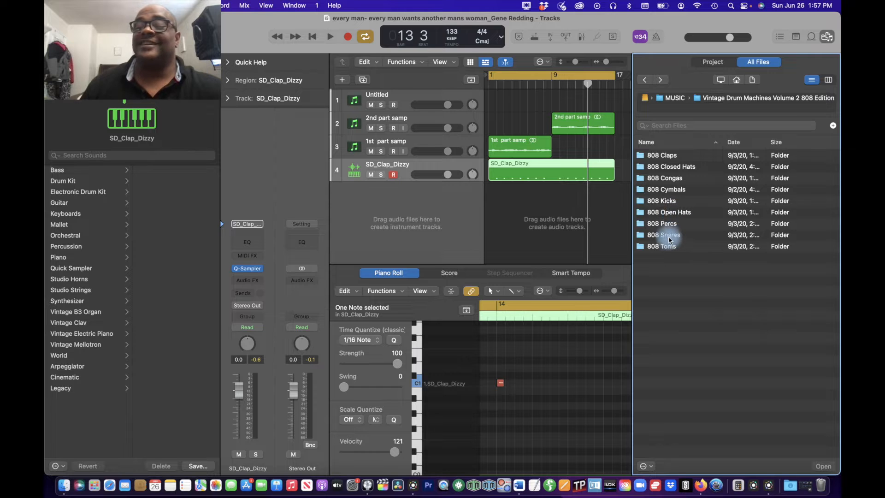
{"action": "double_click", "coordinate": [670, 236]}
Step: Audition the snare samples and load SD_Snare_HighUp.wav onto a new Quick Sampler (Optimized) track
{"action": "left_click", "coordinate": [644, 157]}
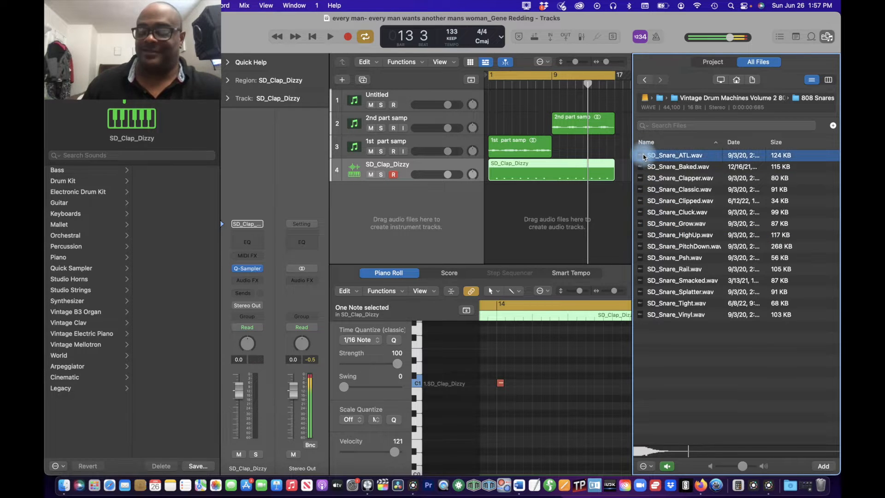
{"action": "key", "text": "Down"}
{"action": "key", "text": "Down"}
{"action": "key", "text": "Down"}
{"action": "key", "text": "Down"}
{"action": "key", "text": "Down"}
{"action": "key", "text": "Down"}
{"action": "key", "text": "Down"}
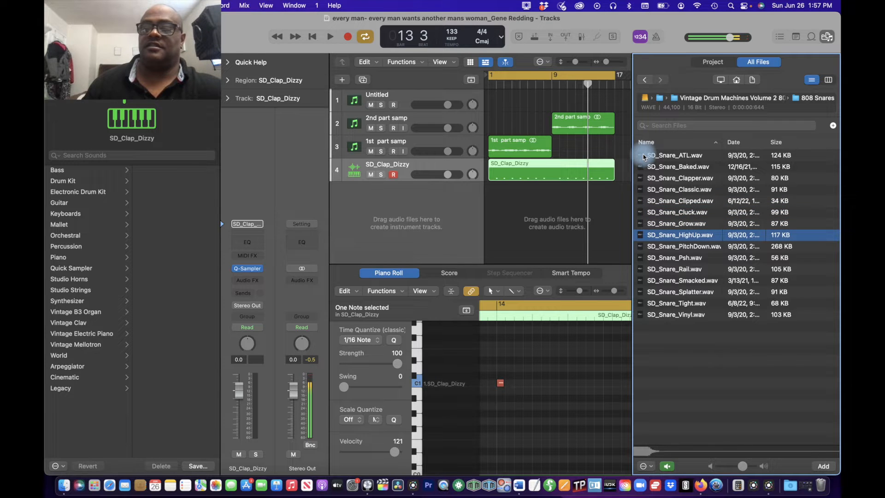
{"action": "key", "text": "Down"}
{"action": "key", "text": "Up"}
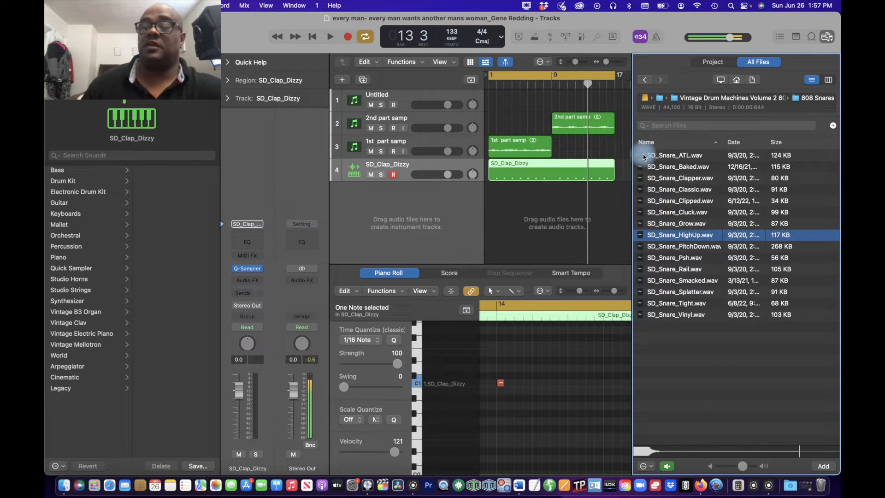
{"action": "left_click_drag", "start_coordinate": [714, 236], "coordinate": [402, 190]}
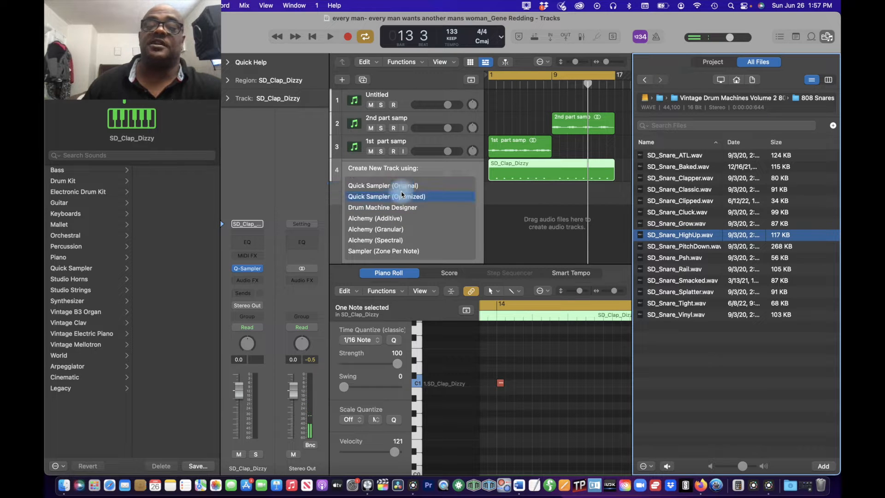
{"action": "left_click_drag", "start_coordinate": [402, 194], "coordinate": [396, 196]}
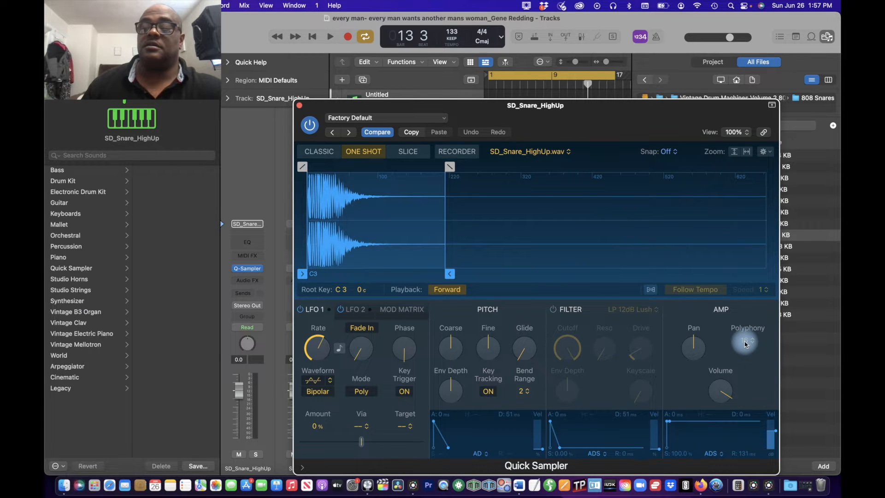
Step: Set the snare sampler's polyphony to 1, switch it to Slice mode, and close its window
{"action": "left_click", "coordinate": [745, 342]}
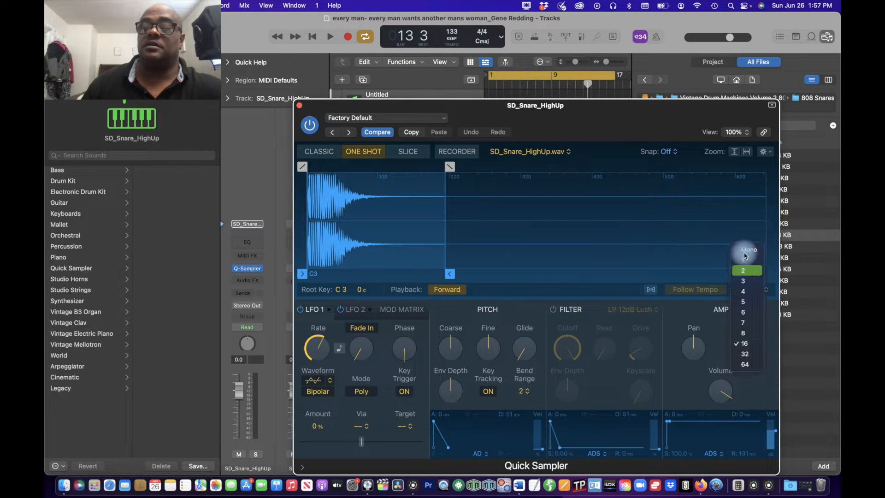
{"action": "left_click", "coordinate": [745, 260]}
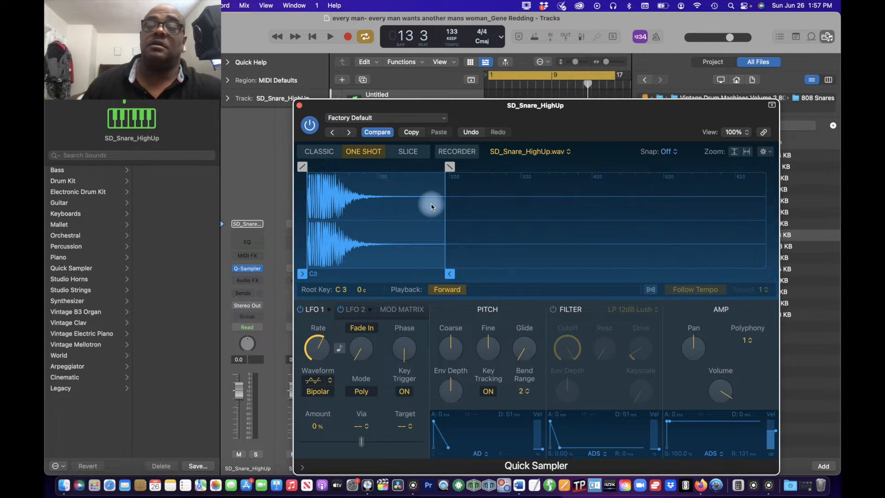
{"action": "left_click", "coordinate": [405, 153]}
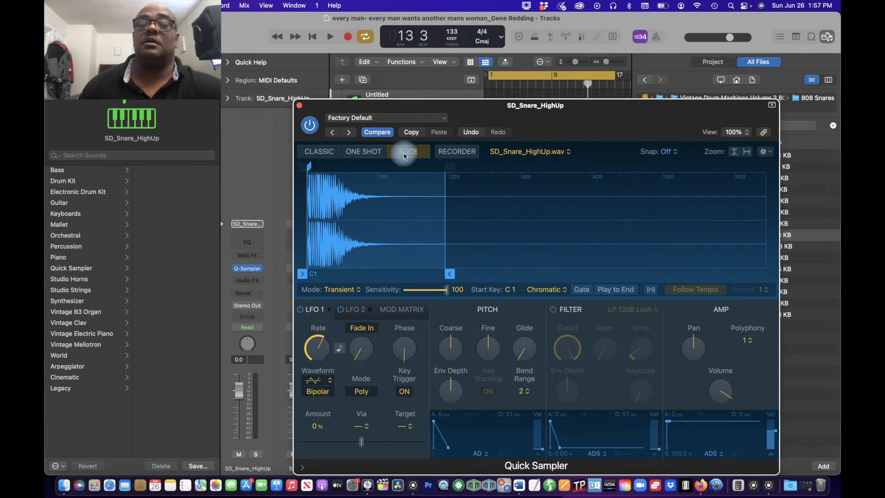
{"action": "left_click", "coordinate": [300, 108]}
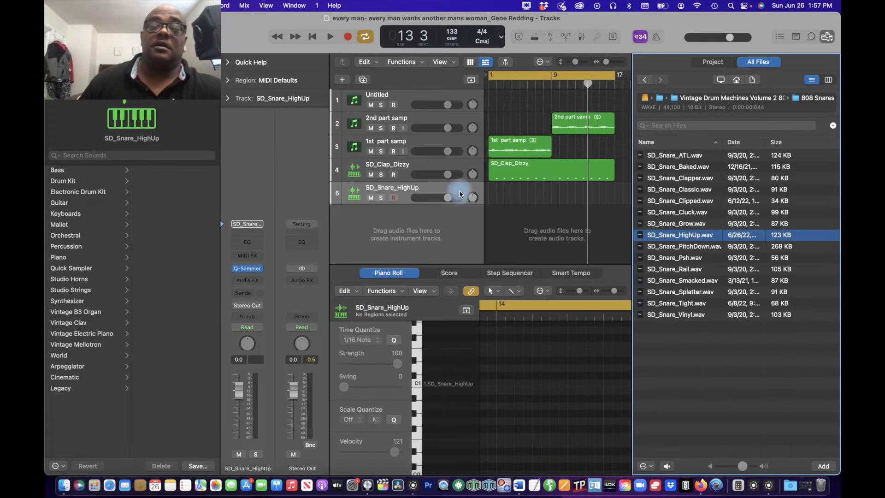
Step: Pan the SD_Snare_HighUp track to -16 and compare its level with pre-fader metering on and off
{"action": "left_click_drag", "start_coordinate": [475, 202], "coordinate": [475, 205]}
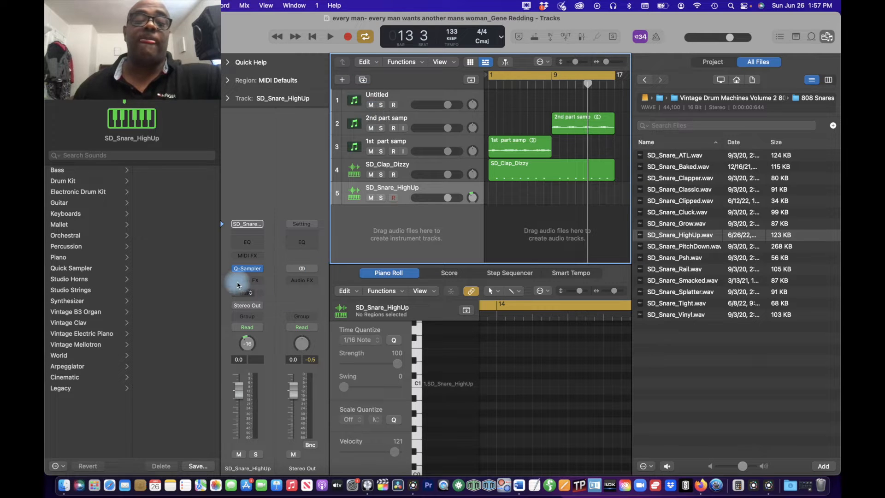
{"action": "left_click", "coordinate": [582, 41]}
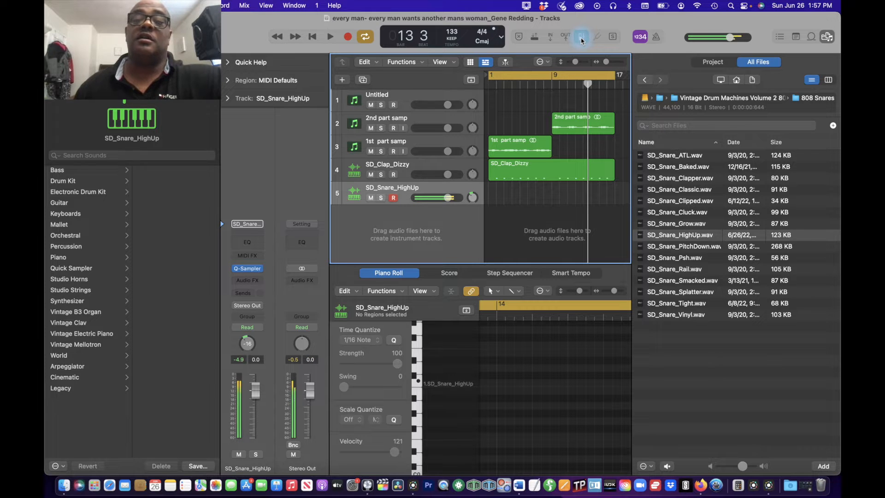
{"action": "left_click", "coordinate": [582, 41]}
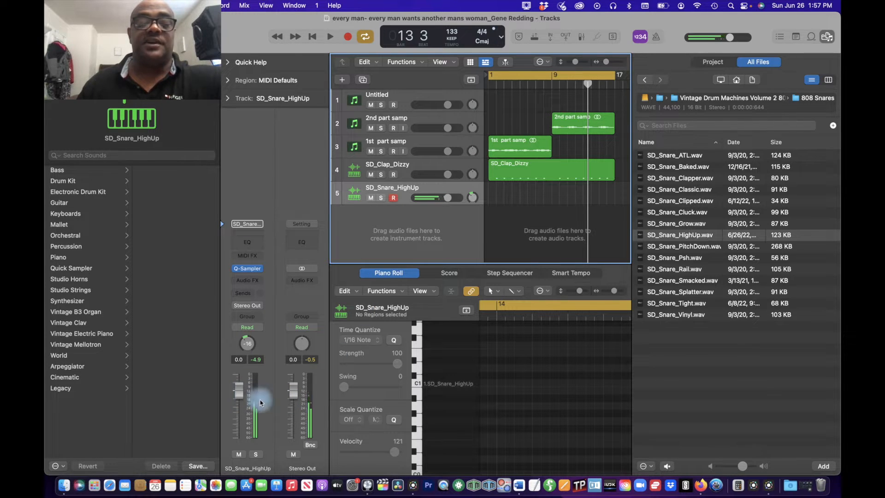
{"action": "left_click", "coordinate": [585, 38]}
{"action": "left_click", "coordinate": [585, 38]}
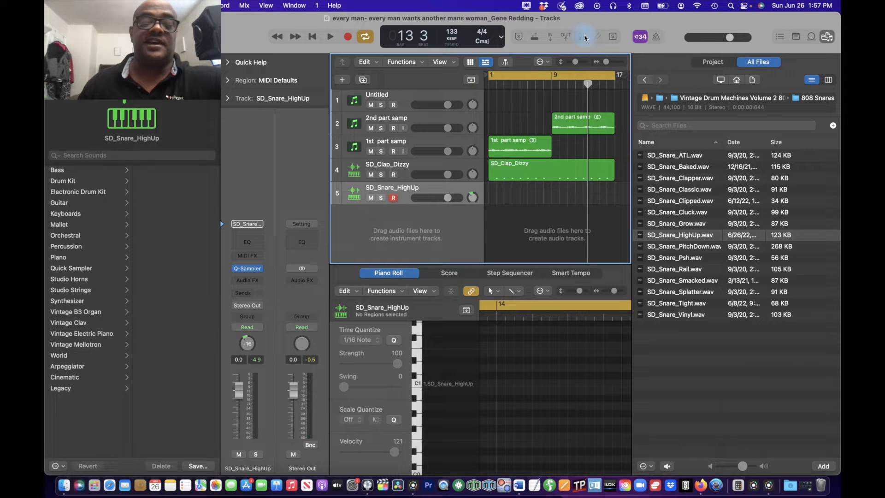
{"action": "left_click", "coordinate": [584, 38]}
{"action": "left_click", "coordinate": [585, 38]}
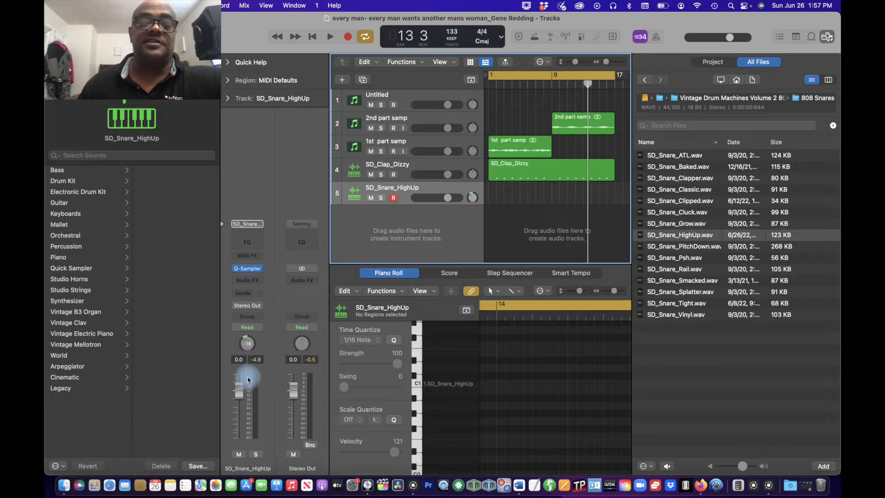
Step: Enable pre-fader metering and raise the amp volume in the snare track's Quick Sampler
{"action": "left_click", "coordinate": [582, 36]}
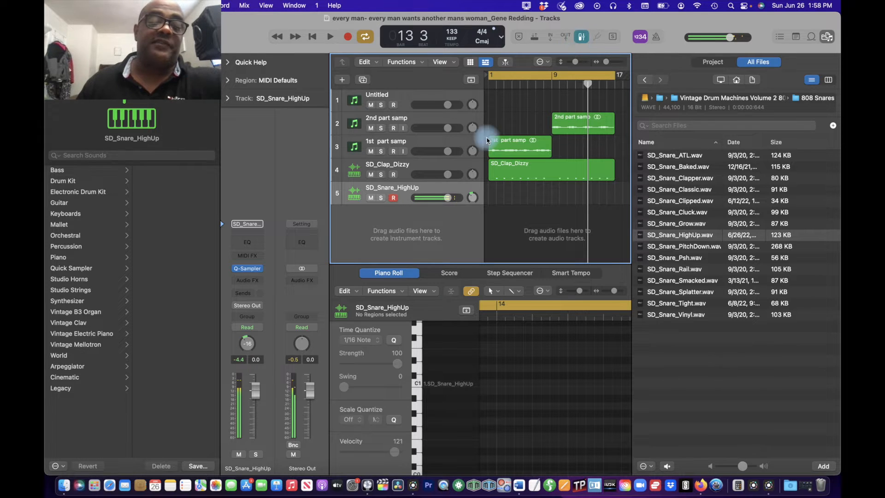
{"action": "left_click", "coordinate": [249, 272]}
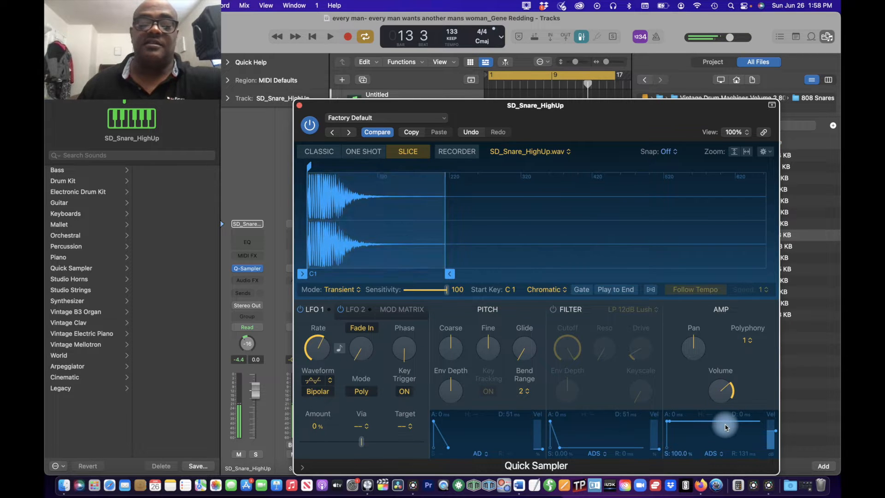
{"action": "left_click_drag", "start_coordinate": [725, 427], "coordinate": [724, 370]}
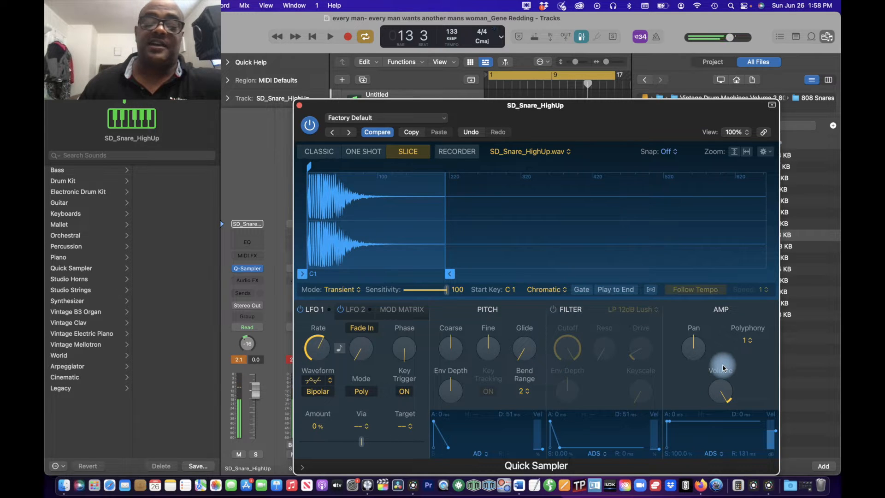
{"action": "left_click_drag", "start_coordinate": [723, 367], "coordinate": [722, 412]}
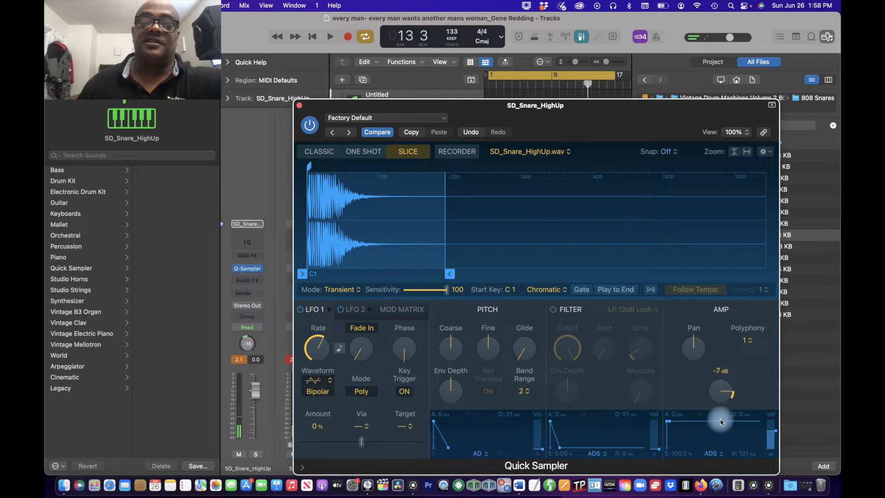
{"action": "left_click_drag", "start_coordinate": [718, 411], "coordinate": [670, 396]}
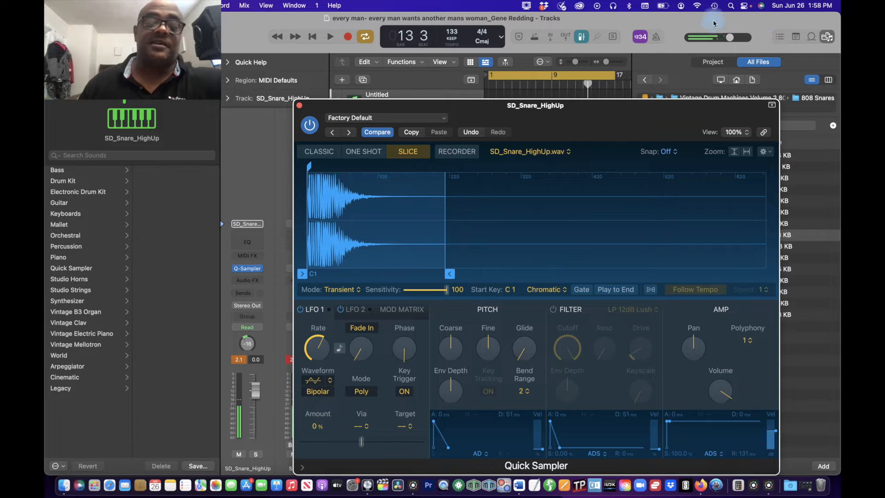
Step: Switch pre-fader metering back off, reset the snare channel's peak display, and close the sampler window
{"action": "left_click", "coordinate": [360, 201]}
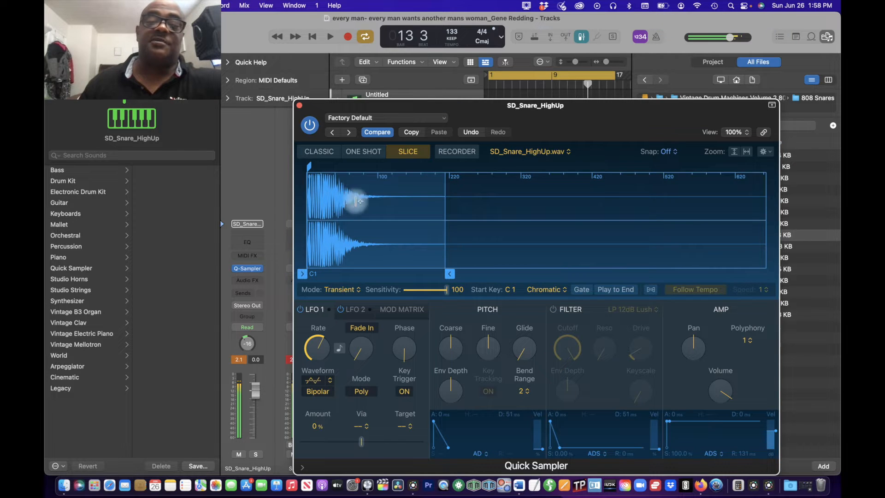
{"action": "left_click", "coordinate": [581, 40]}
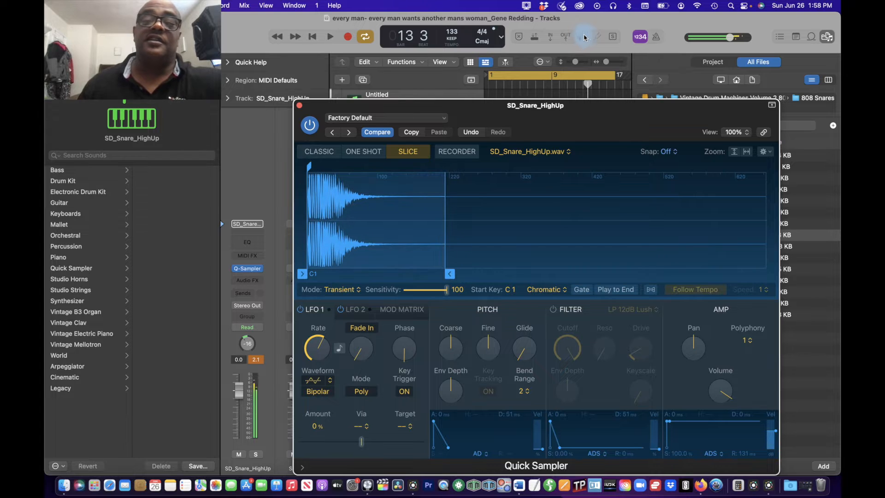
{"action": "left_click", "coordinate": [582, 38]}
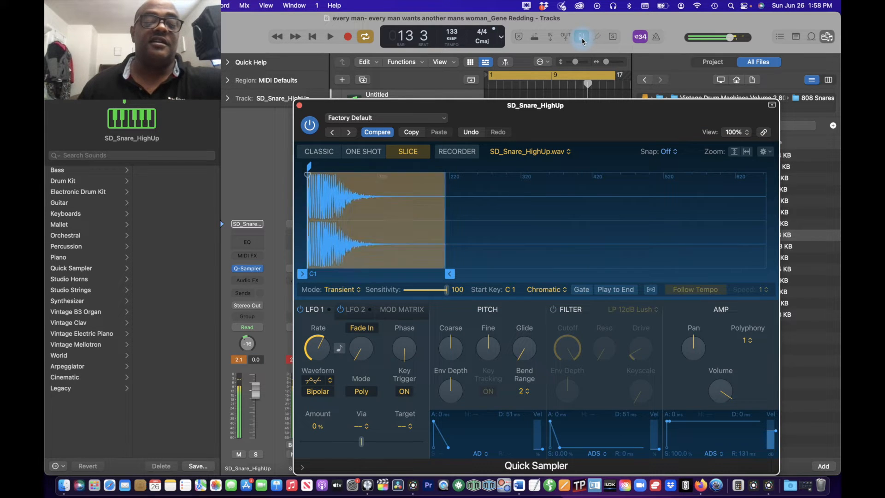
{"action": "left_click", "coordinate": [582, 40]}
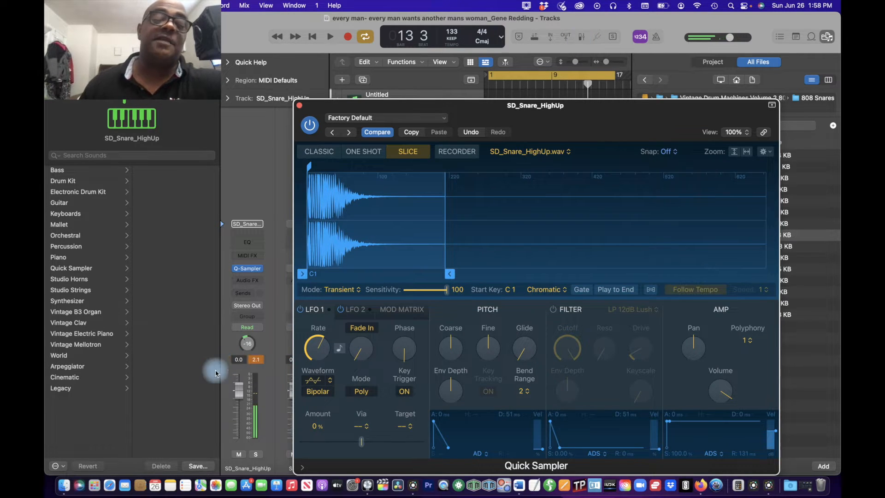
{"action": "left_click", "coordinate": [260, 360]}
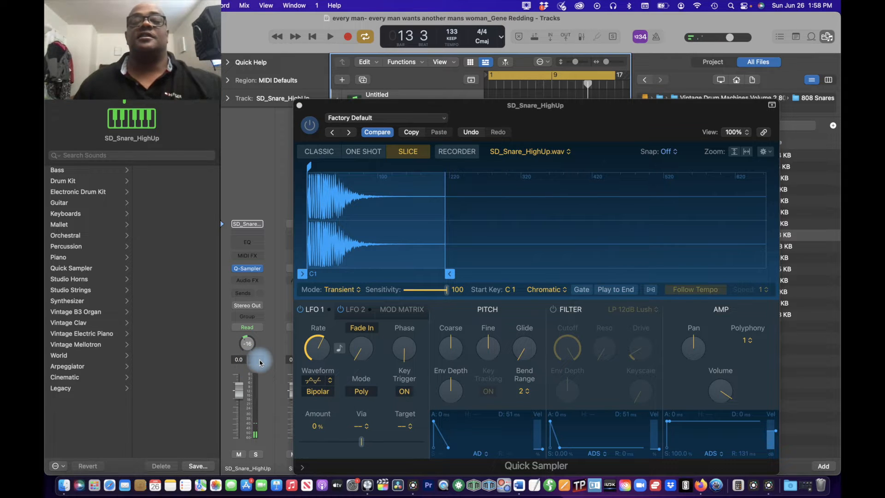
{"action": "left_click", "coordinate": [302, 110]}
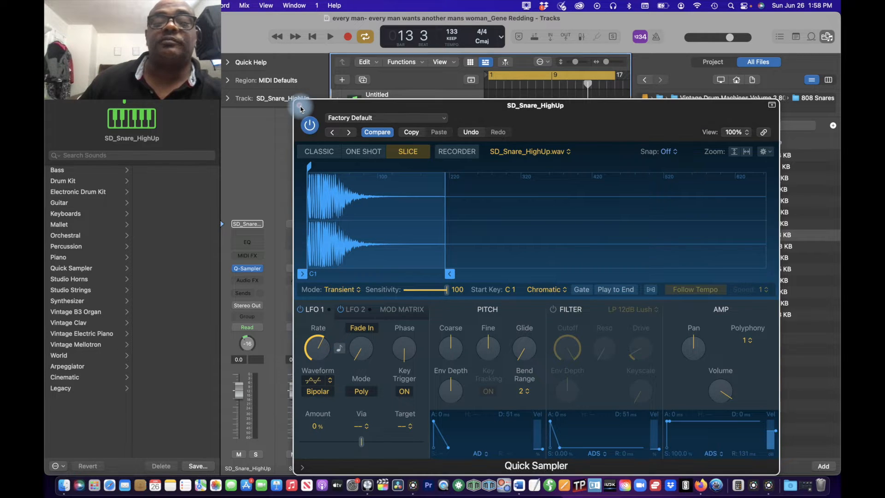
{"action": "left_click", "coordinate": [300, 108]}
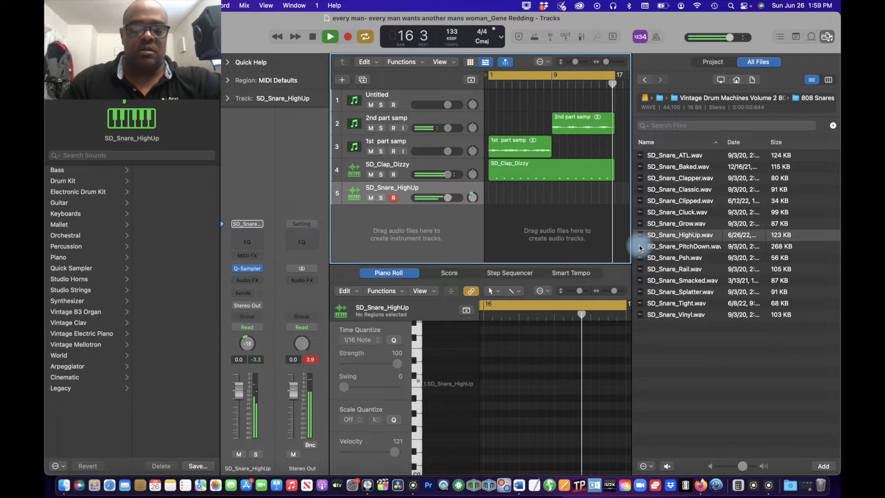
Step: Record a snare pattern over the looping 16 bars and extend the start of its region back to bar 1
{"action": "key", "text": "r"}
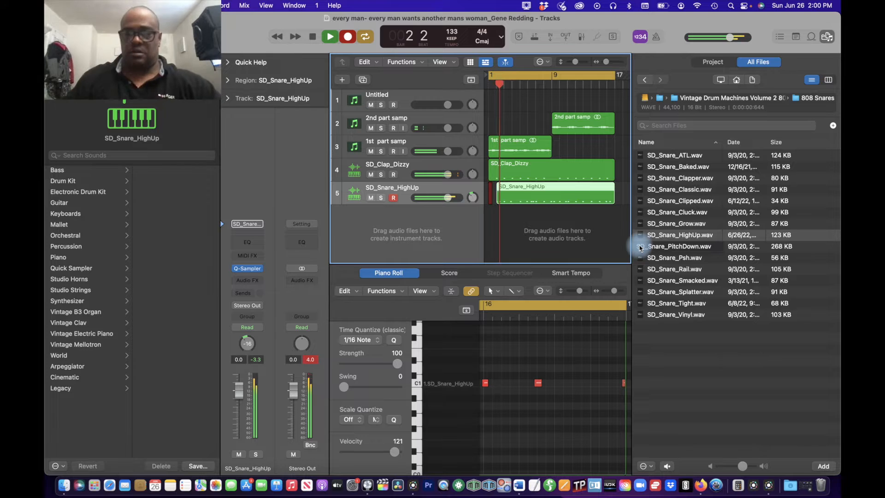
{"action": "key", "text": "space"}
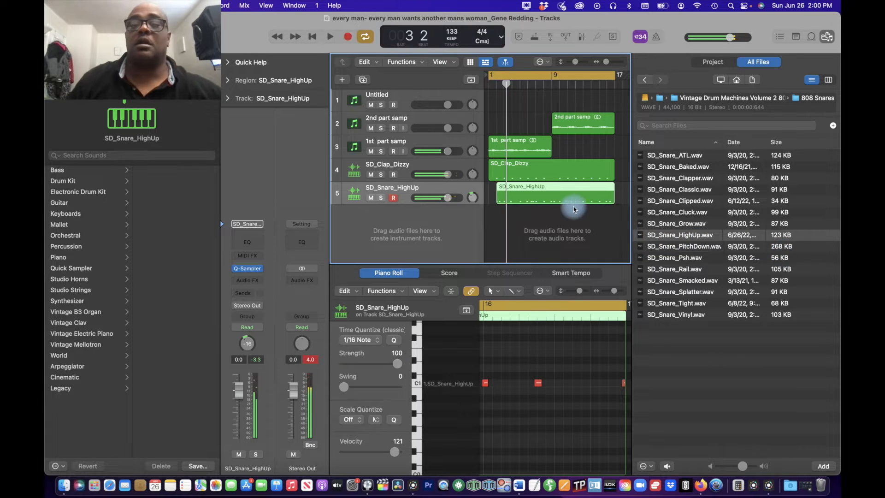
{"action": "left_click_drag", "start_coordinate": [497, 196], "coordinate": [489, 196]}
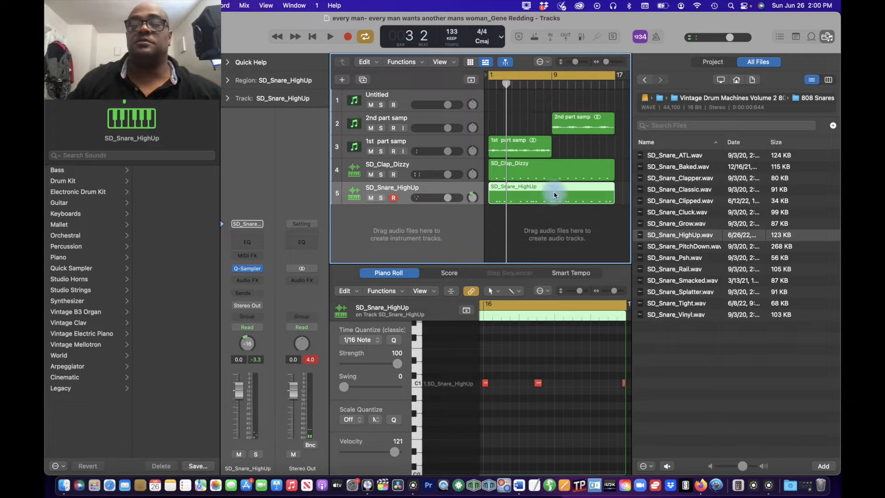
Step: Open the snare region in the Piano Roll, select all its notes, and play the beat through to bar 11
{"action": "double_click", "coordinate": [555, 196]}
{"action": "double_click", "coordinate": [560, 199]}
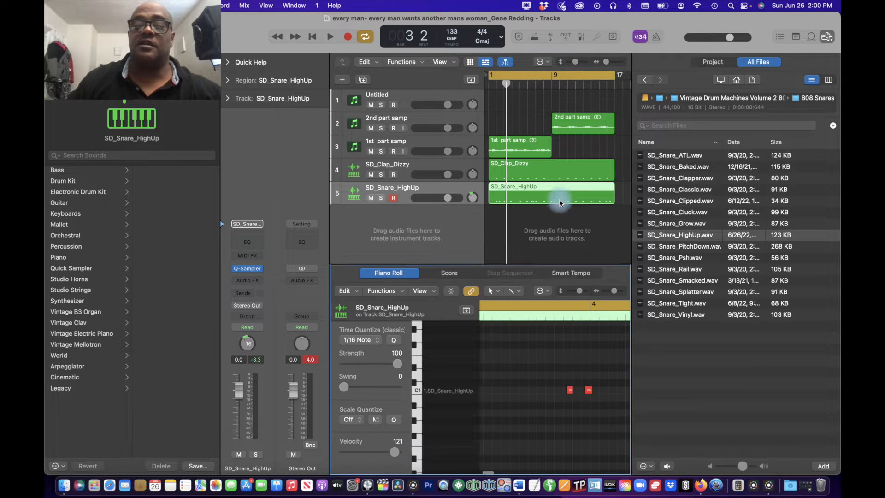
{"action": "key", "text": "super+a"}
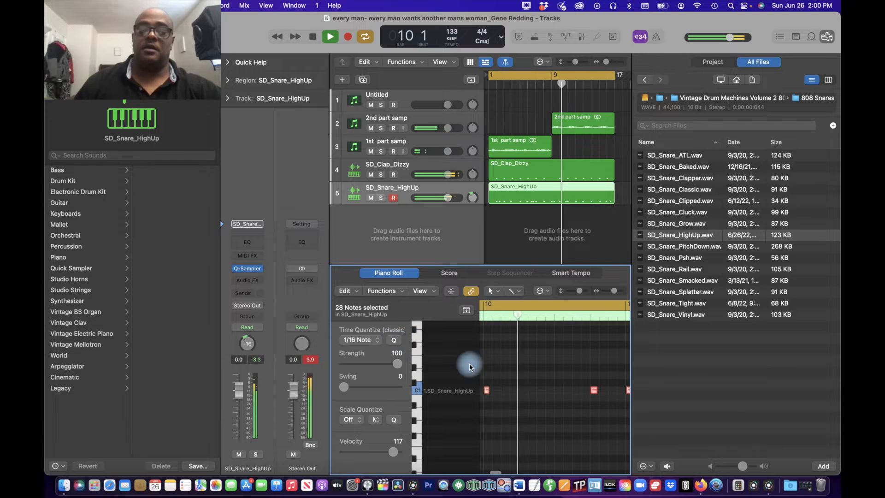
{"action": "key", "text": "space"}
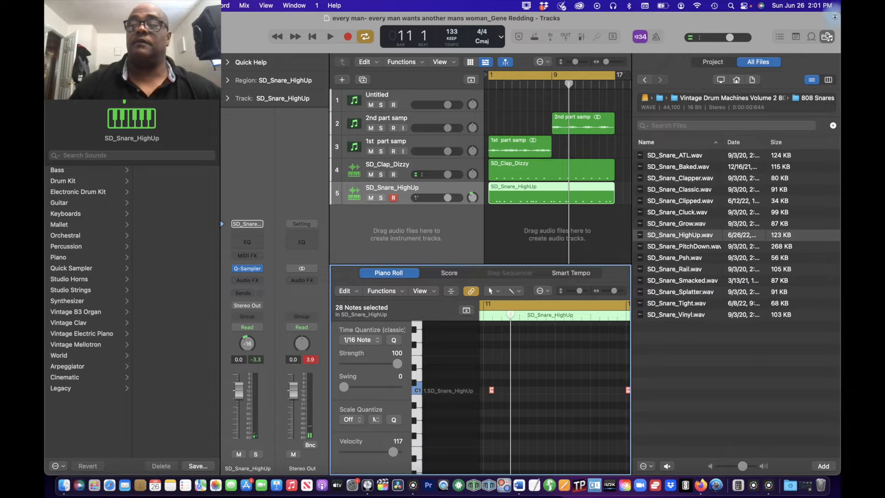
Step: Hide the file browser, deselect the notes, and check the snare note timing from bar 4 through bar 16
{"action": "left_click", "coordinate": [829, 37]}
{"action": "left_click", "coordinate": [775, 231]}
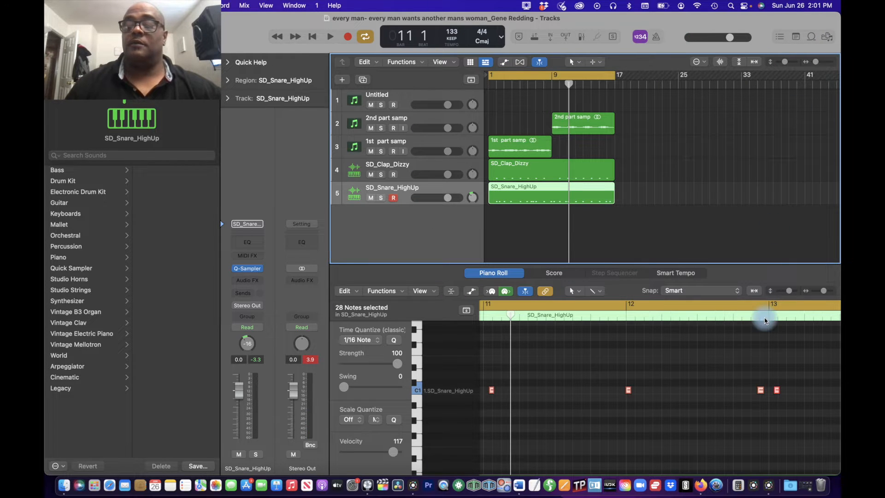
{"action": "scroll", "coordinate": [743, 396], "scroll_direction": "right", "scroll_amount": 3}
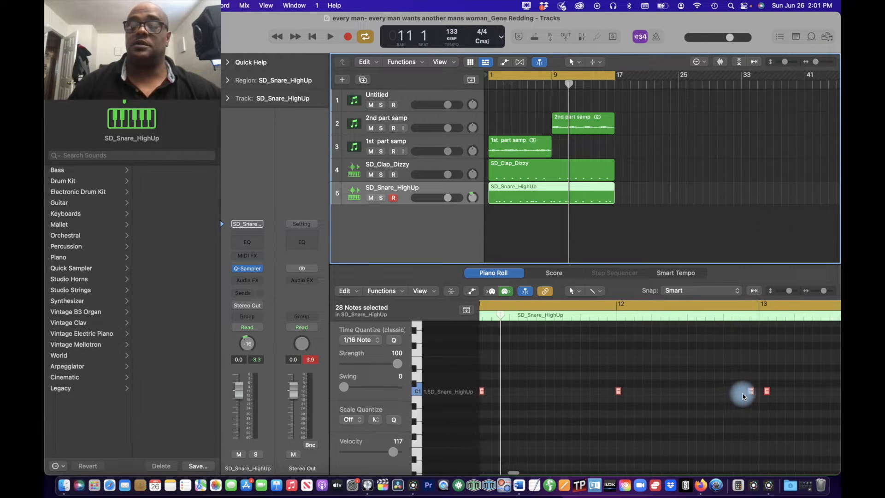
{"action": "left_click", "coordinate": [722, 360]}
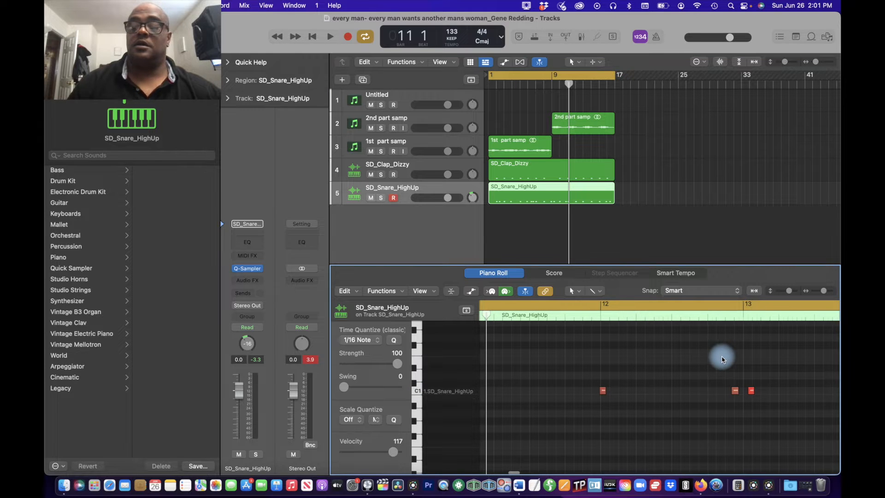
{"action": "scroll", "coordinate": [722, 359], "scroll_direction": "right", "scroll_amount": 4}
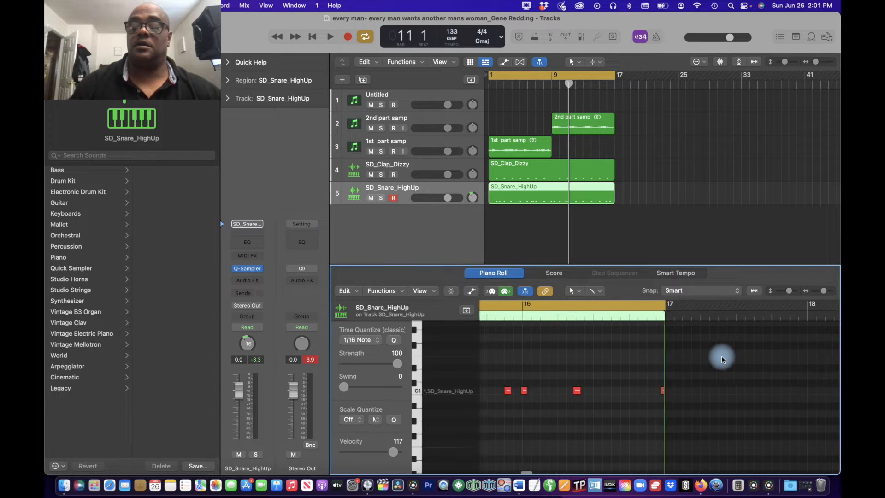
{"action": "scroll", "coordinate": [722, 359], "scroll_direction": "down", "scroll_amount": 5}
{"action": "scroll", "coordinate": [722, 359], "scroll_direction": "up", "scroll_amount": 1}
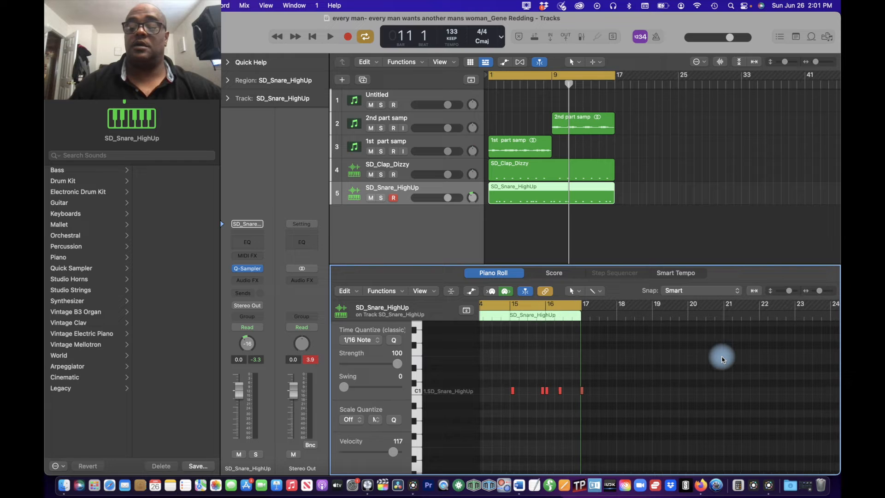
{"action": "scroll", "coordinate": [738, 355], "scroll_direction": "left", "scroll_amount": 20}
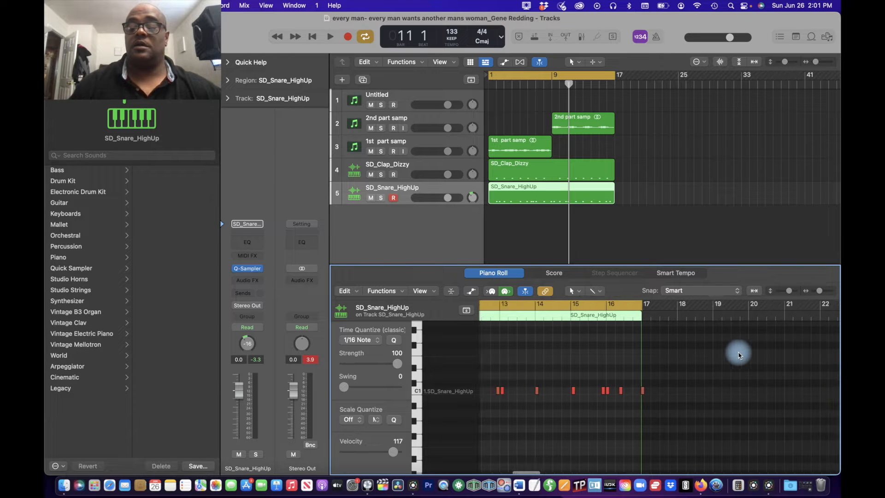
{"action": "scroll", "coordinate": [738, 355], "scroll_direction": "left", "scroll_amount": 2}
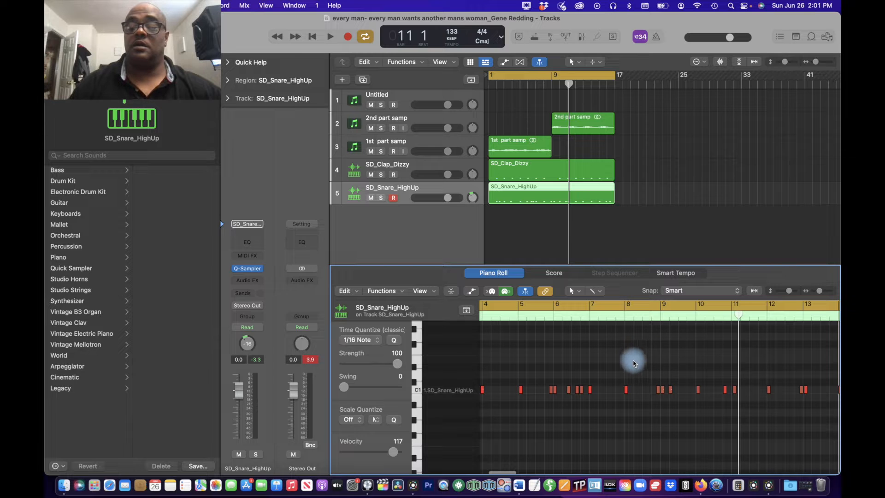
Step: Select the snare notes through bar 8, and move the note just before bar 9 slightly earlier
{"action": "left_click_drag", "start_coordinate": [633, 363], "coordinate": [432, 439]}
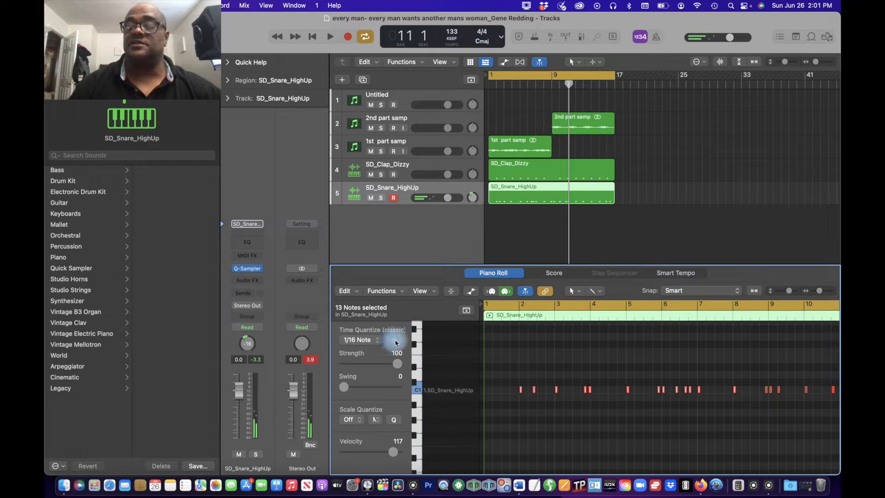
{"action": "scroll", "coordinate": [594, 434], "scroll_direction": "right", "scroll_amount": 10}
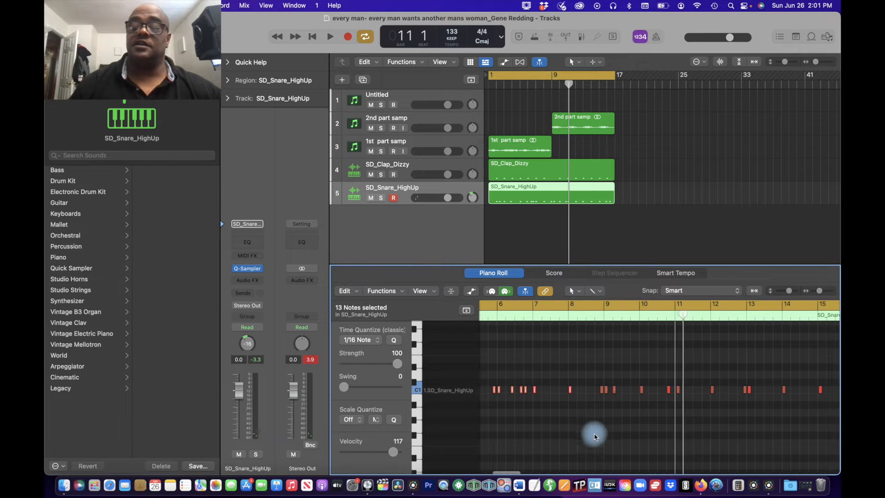
{"action": "scroll", "coordinate": [595, 436], "scroll_direction": "right", "scroll_amount": 1}
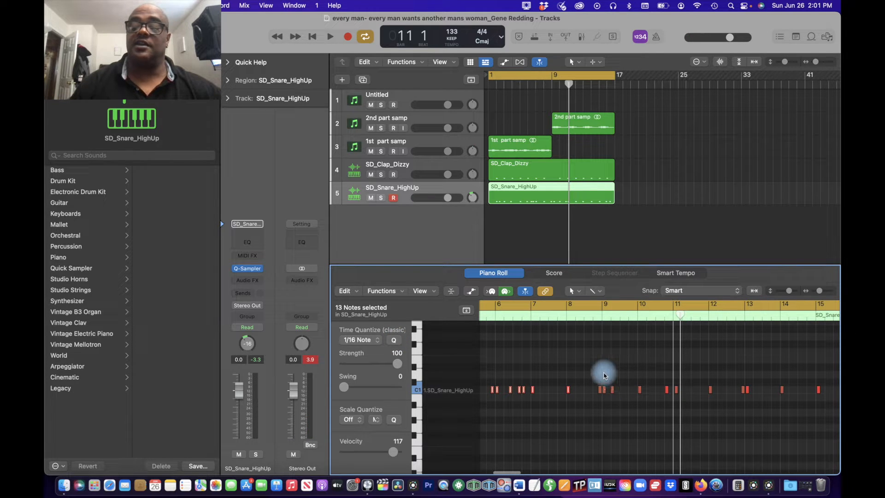
{"action": "left_click", "coordinate": [602, 393]}
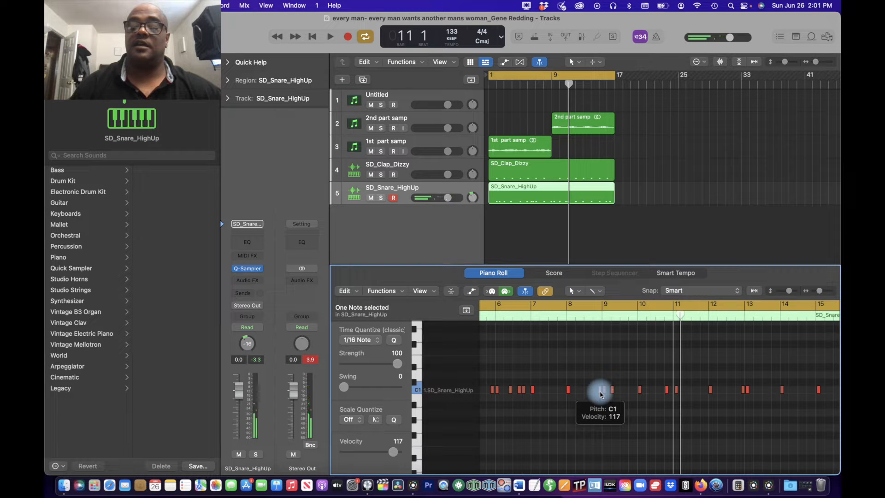
{"action": "left_click", "coordinate": [601, 393]}
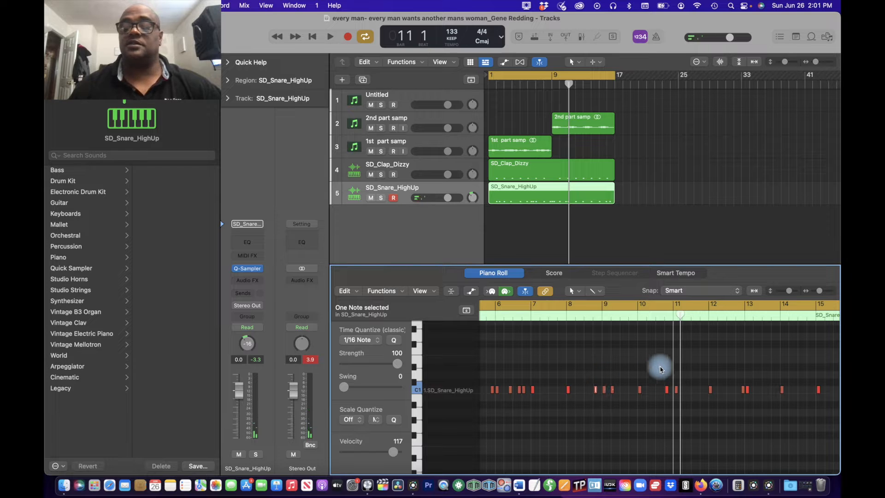
Step: Select the snare notes from around bar 10 to the region's end, quantize them to 1/16 notes, and play the opening bars
{"action": "left_click_drag", "start_coordinate": [631, 396], "coordinate": [837, 355]}
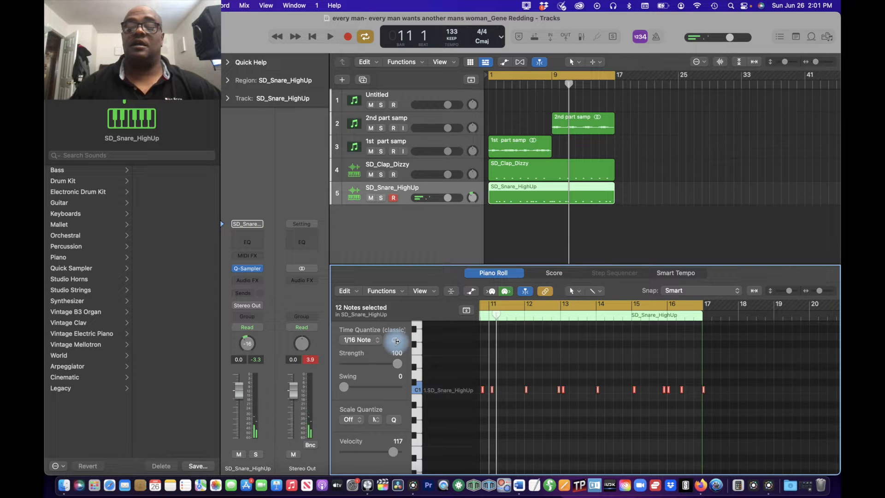
{"action": "key", "text": "space"}
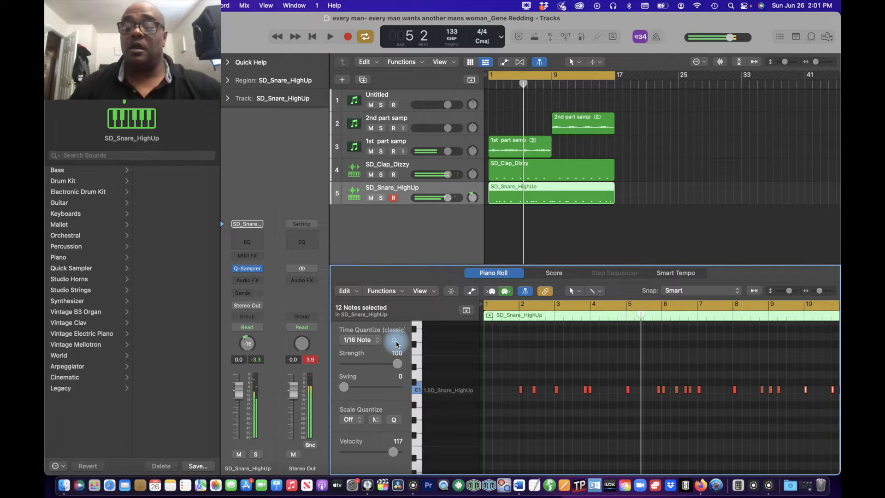
Step: Move the snare note just before bar 4 slightly later onto the bar 4 downbeat, and replay the opening bars to check it
{"action": "left_click", "coordinate": [591, 392]}
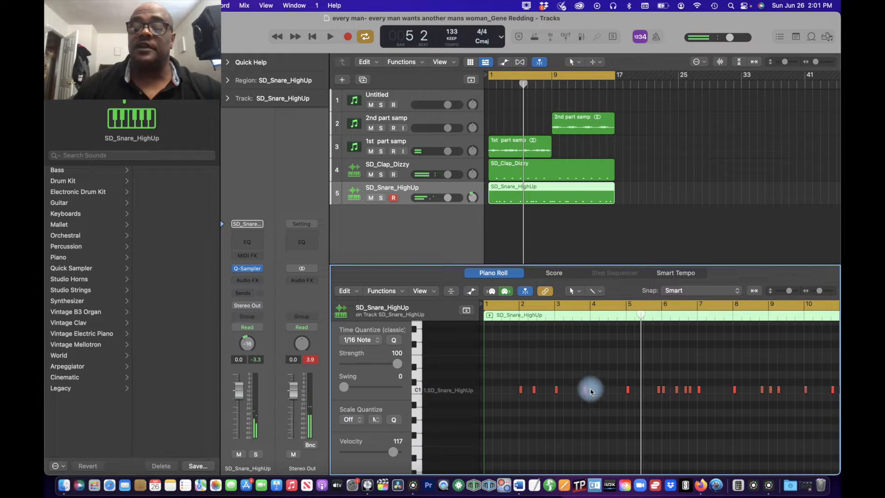
{"action": "left_click", "coordinate": [591, 389]}
{"action": "key", "text": "super+Right"}
{"action": "key", "text": "super+Right"}
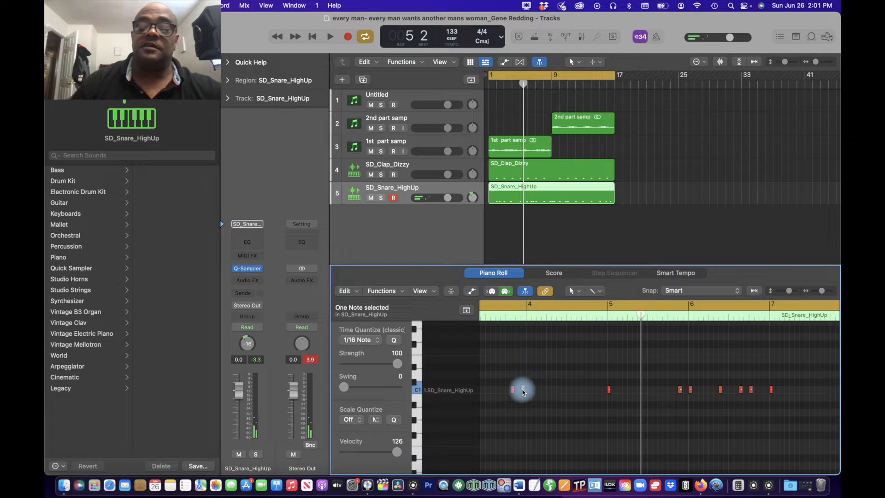
{"action": "left_click_drag", "start_coordinate": [523, 391], "coordinate": [529, 390]}
{"action": "key", "text": "Return"}
{"action": "key", "text": "space"}
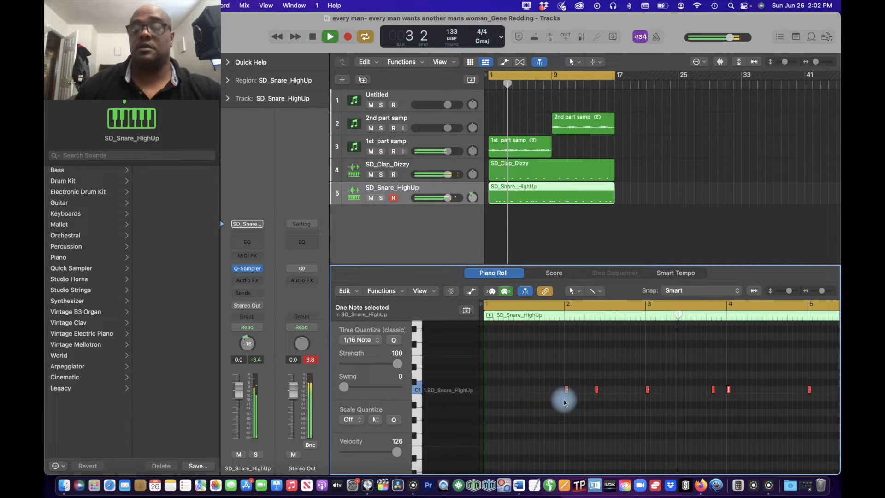
{"action": "key", "text": "space"}
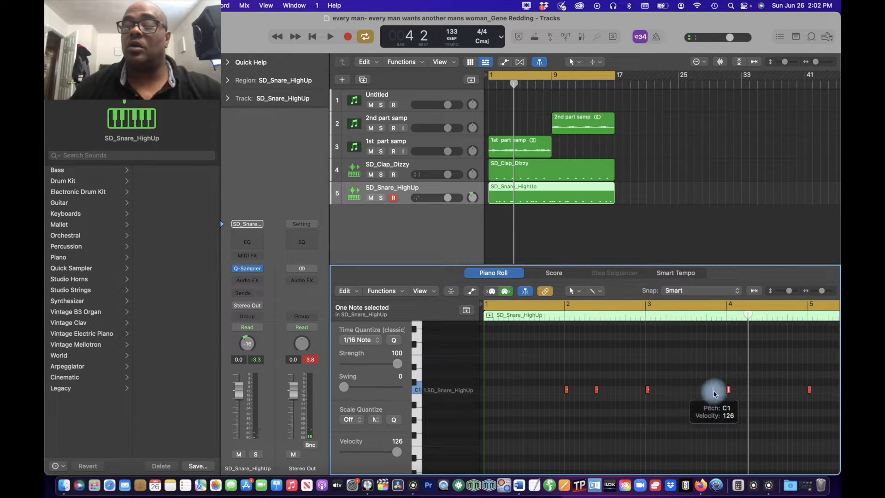
{"action": "key", "text": "space"}
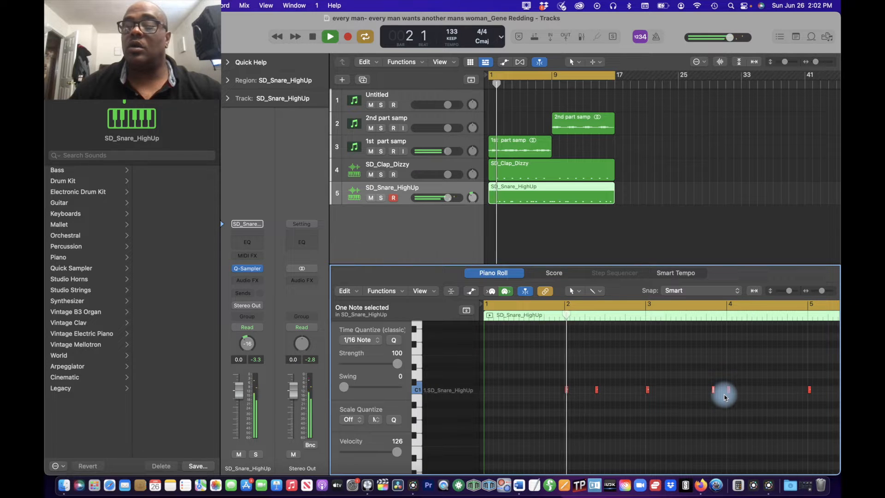
{"action": "key", "text": "space"}
{"action": "key", "text": "space"}
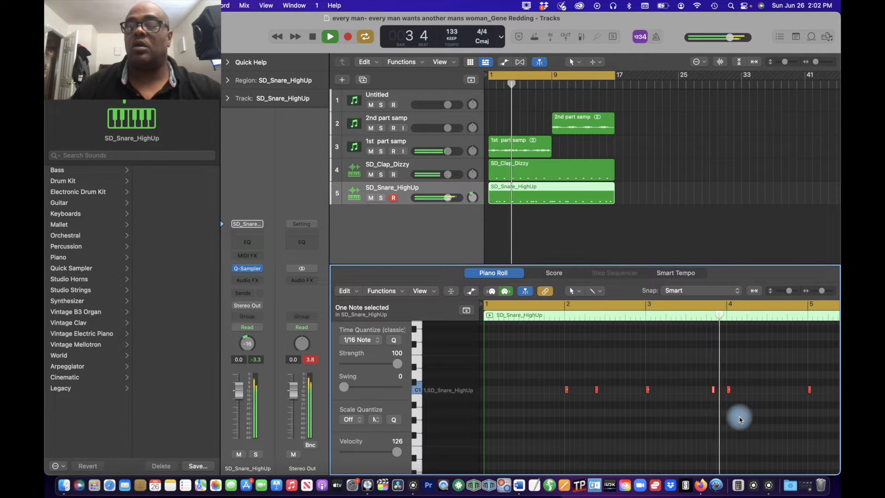
{"action": "key", "text": "space"}
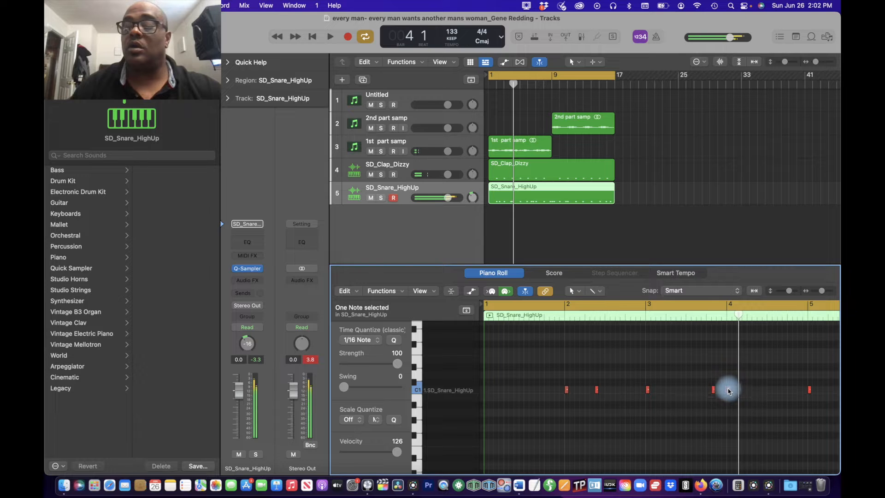
Step: Try shifting the two snare notes around bar 4 a sixteenth earlier, and play the opening bars
{"action": "left_click", "coordinate": [723, 390]}
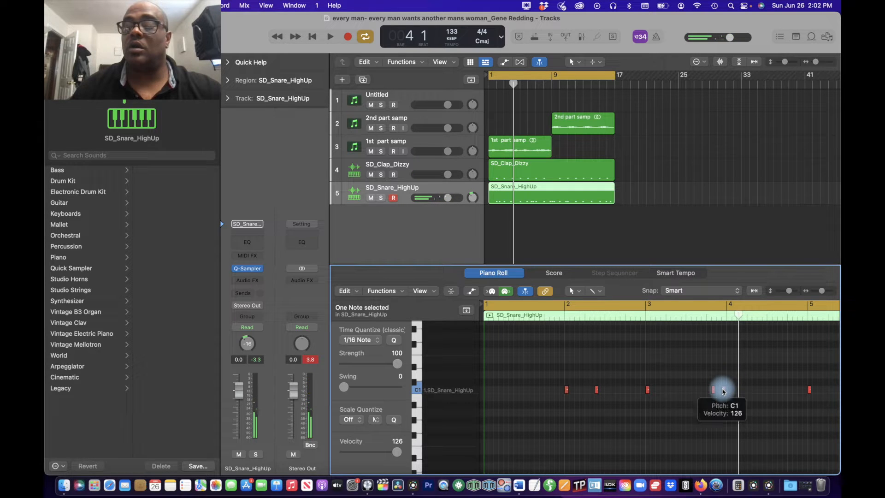
{"action": "left_click", "coordinate": [714, 391]}
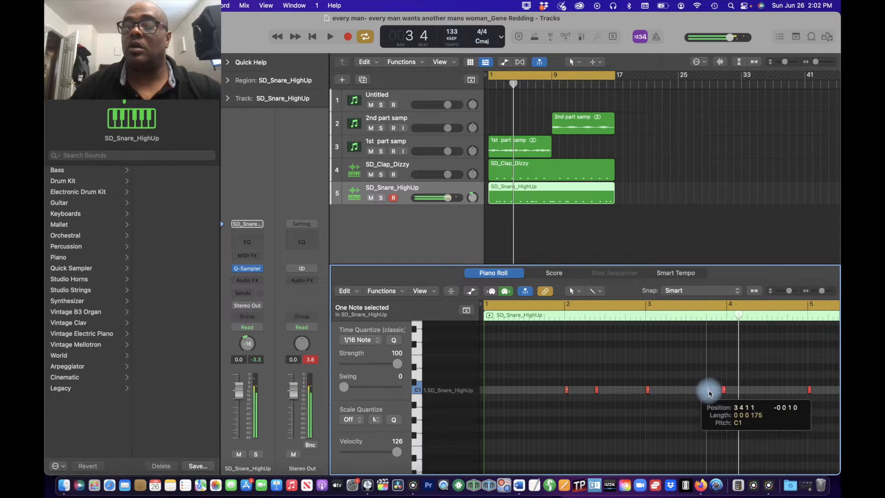
{"action": "key", "text": "space"}
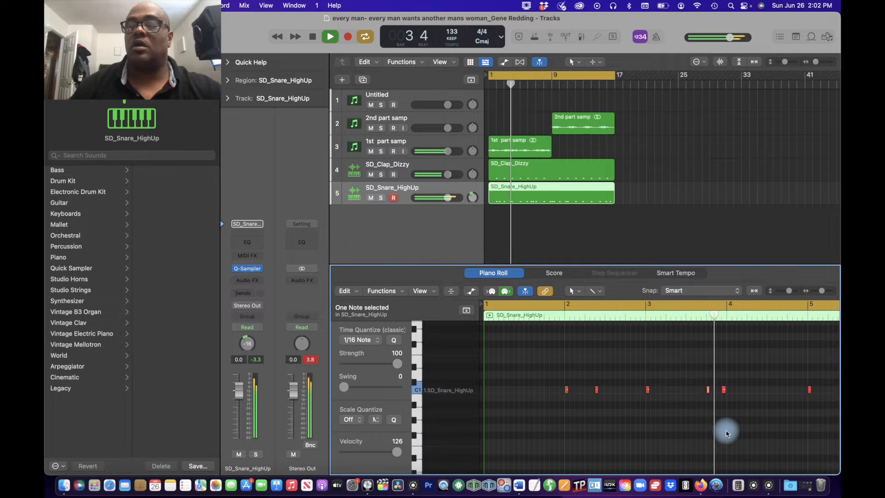
{"action": "key", "text": "space"}
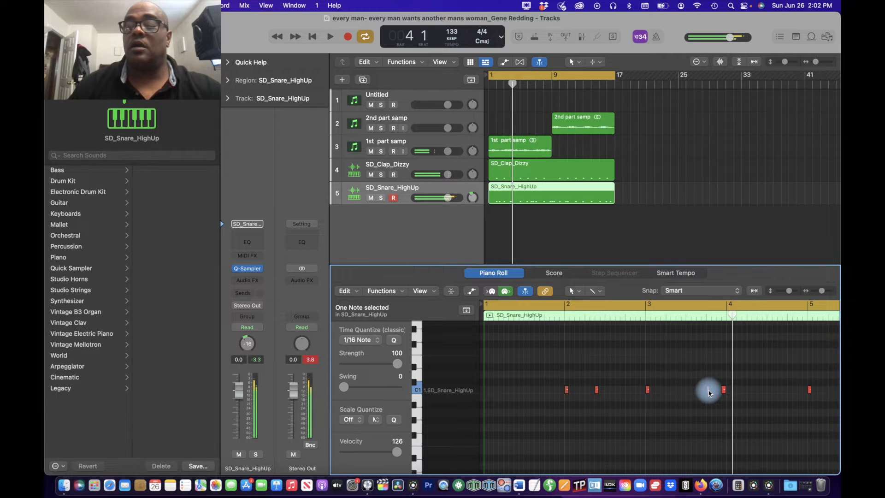
Step: Shift the two snare notes around bar 4 later so the second lands on bar 4, and play the beat through to bar 13
{"action": "left_click_drag", "start_coordinate": [710, 393], "coordinate": [714, 393]}
{"action": "key", "text": "space"}
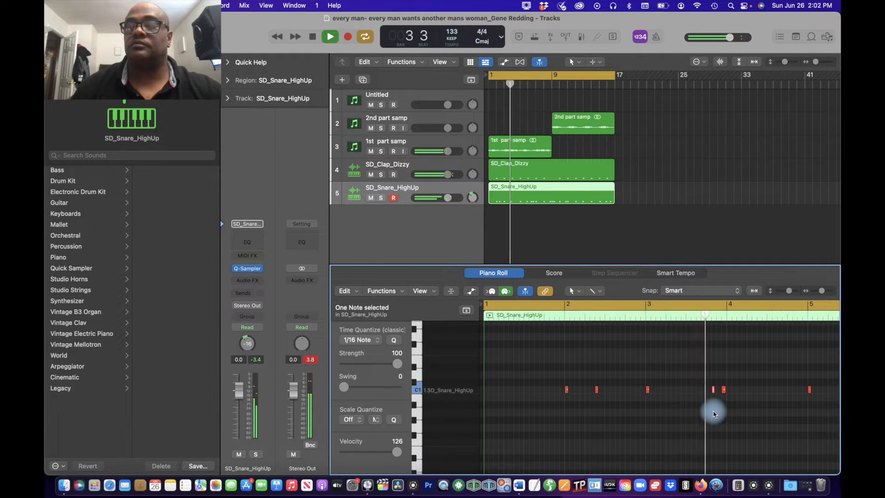
{"action": "key", "text": "space"}
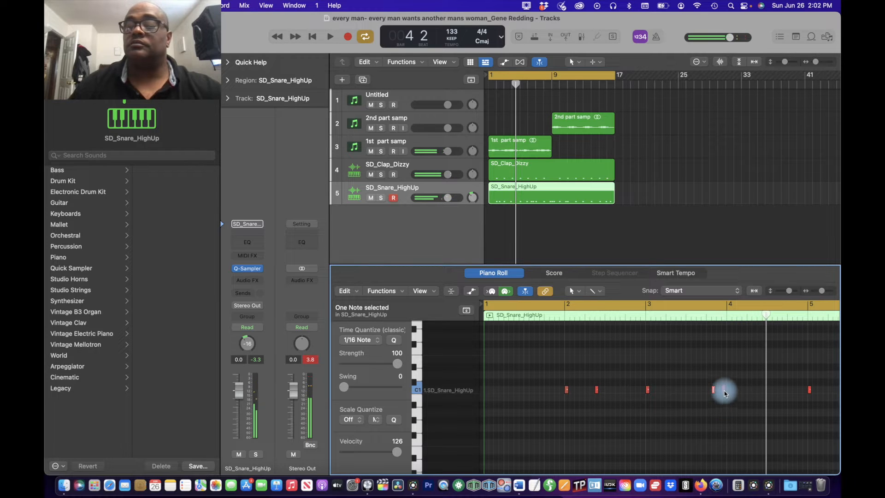
{"action": "left_click_drag", "start_coordinate": [724, 392], "coordinate": [720, 393]}
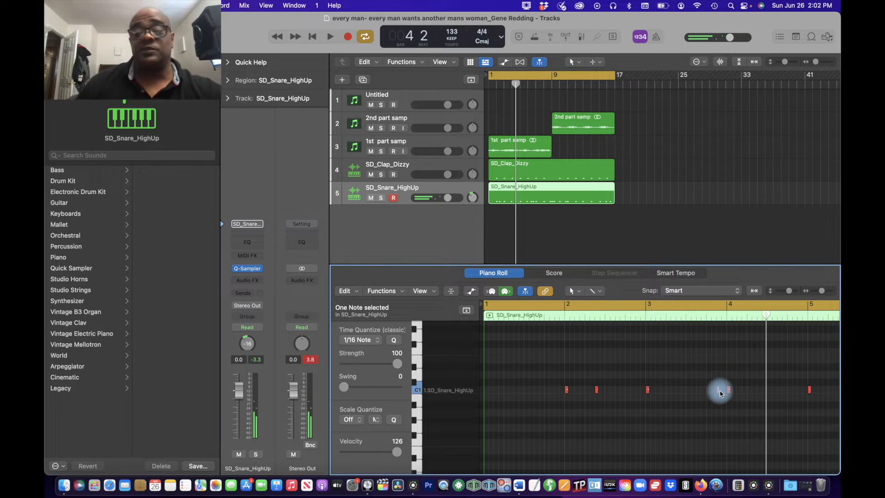
{"action": "key", "text": "space"}
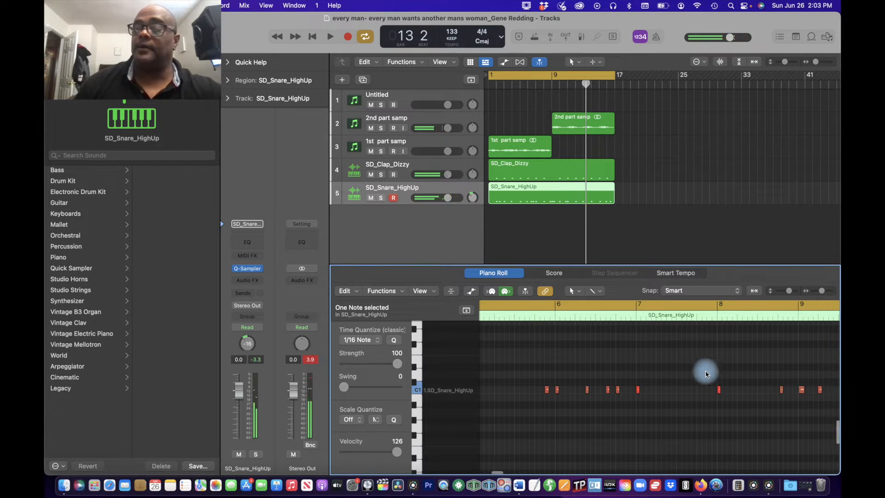
Step: Turn off cycle mode and play from bar 10 into bar 13 to check the snare timing
{"action": "scroll", "coordinate": [706, 375], "scroll_direction": "right", "scroll_amount": 10}
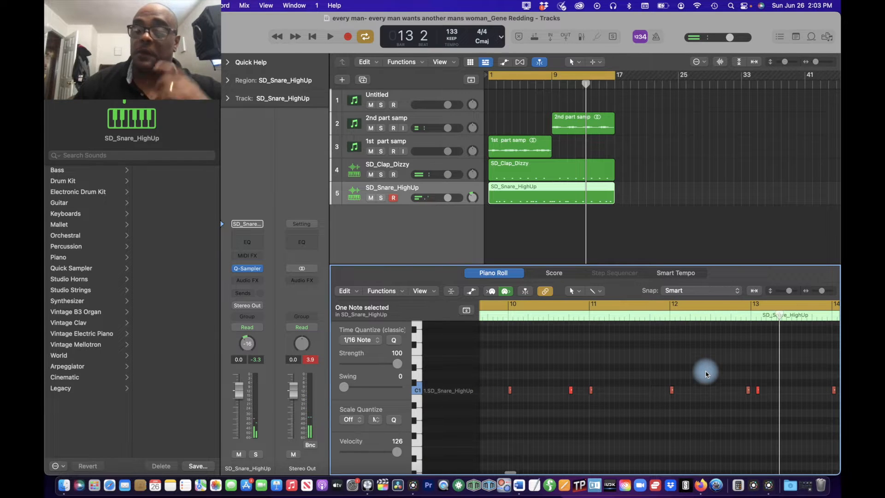
{"action": "left_click", "coordinate": [572, 75]}
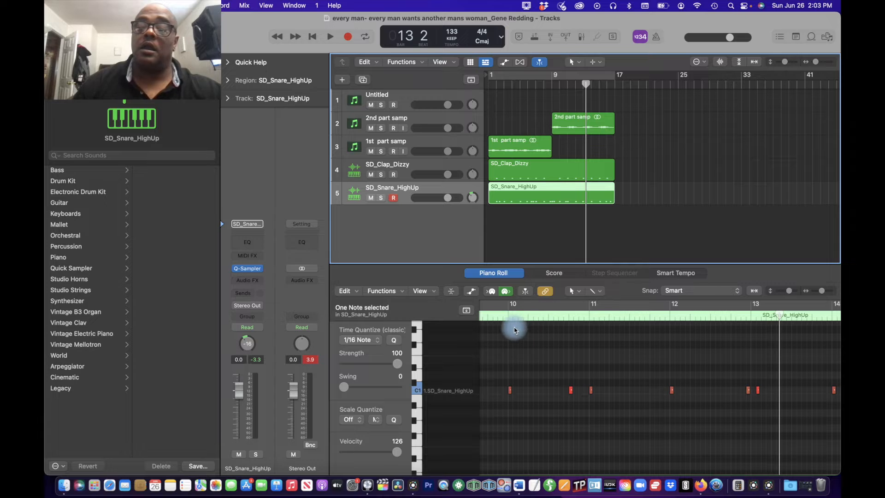
{"action": "left_click", "coordinate": [509, 319]}
{"action": "key", "text": "space"}
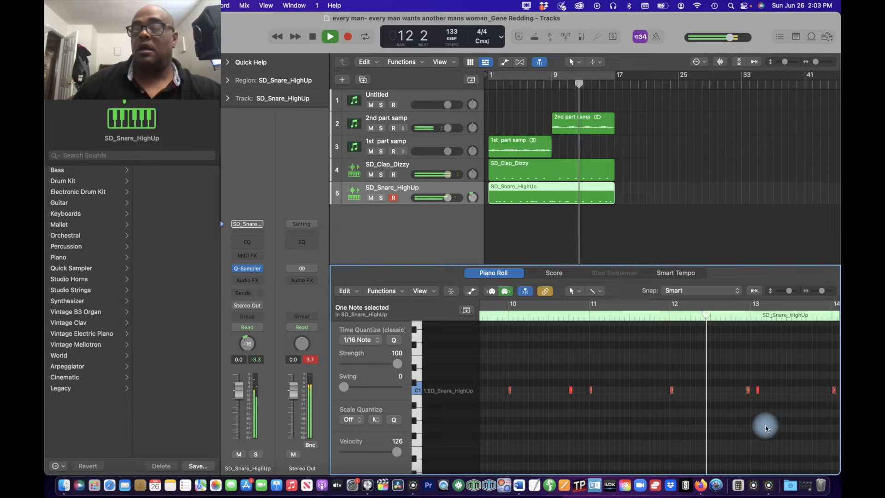
{"action": "key", "text": "space"}
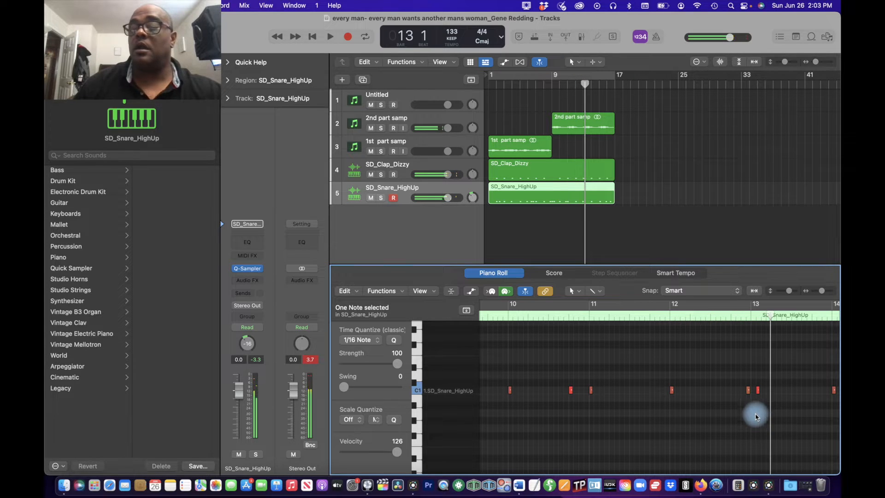
Step: Move the two snare notes around bar 13 a sixteenth earlier and play from bar 10 up to bar 15
{"action": "scroll", "coordinate": [755, 411], "scroll_direction": "left", "scroll_amount": 1}
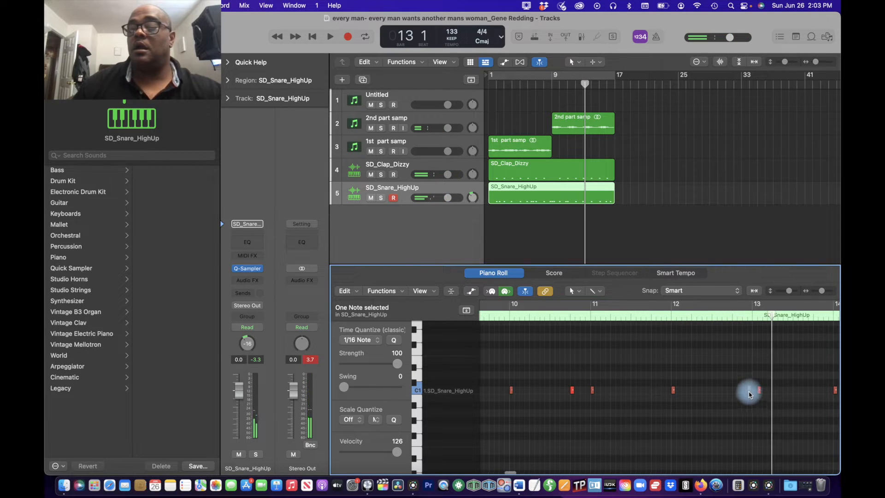
{"action": "mouse_move", "coordinate": [749, 394]}
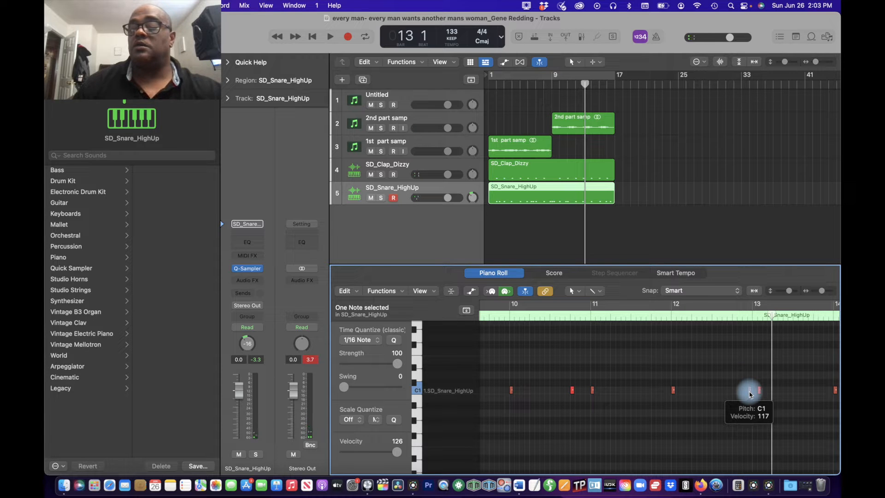
{"action": "left_click_drag", "start_coordinate": [750, 395], "coordinate": [756, 395]}
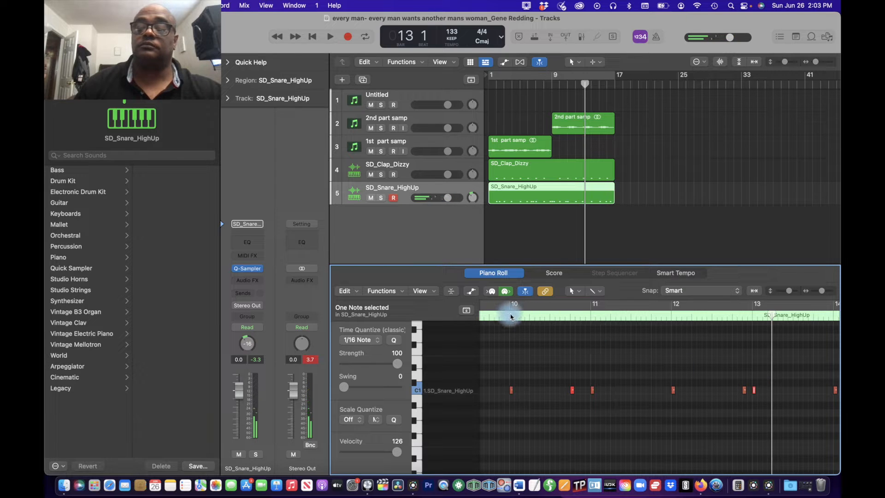
{"action": "left_click", "coordinate": [511, 317]}
{"action": "key", "text": "space"}
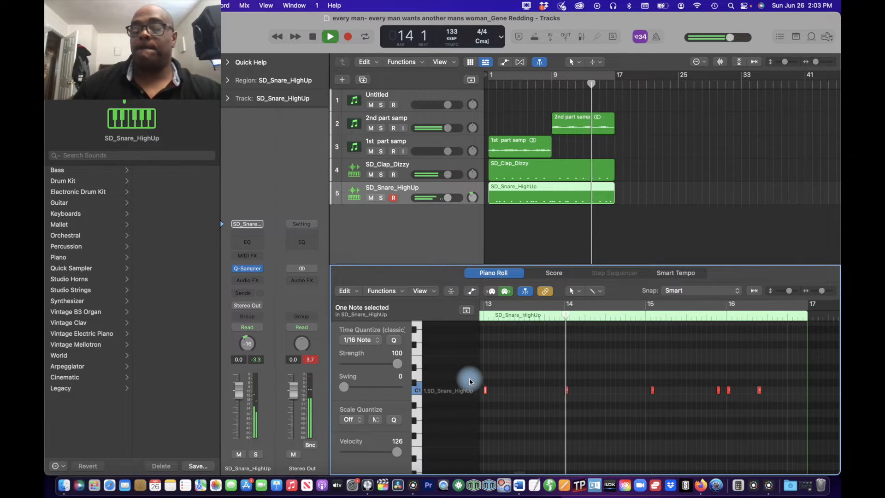
{"action": "key", "text": "space"}
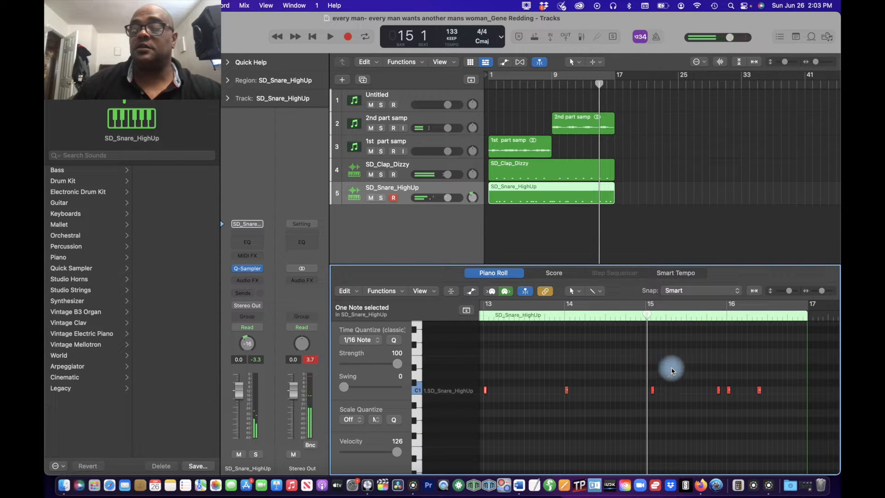
Step: Move the snare note just after bar 15 back onto the bar 15 downbeat and play it back
{"action": "scroll", "coordinate": [672, 370], "scroll_direction": "left", "scroll_amount": 3}
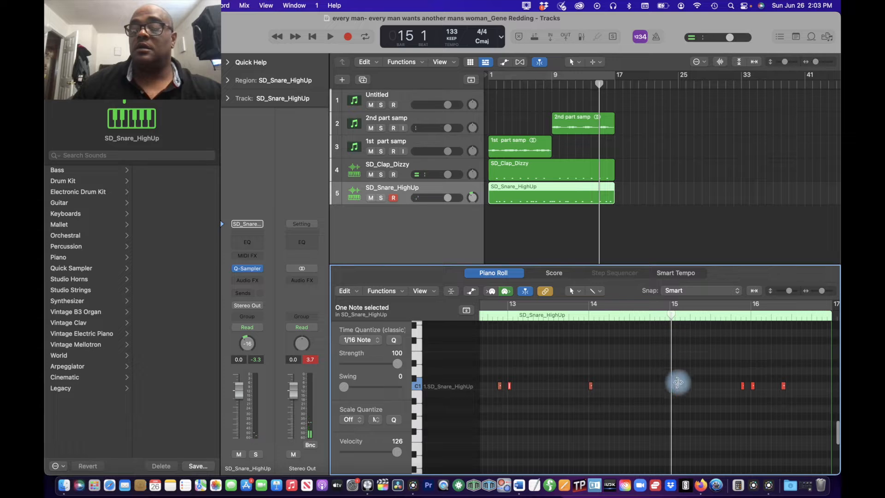
{"action": "scroll", "coordinate": [677, 386], "scroll_direction": "up", "scroll_amount": 5}
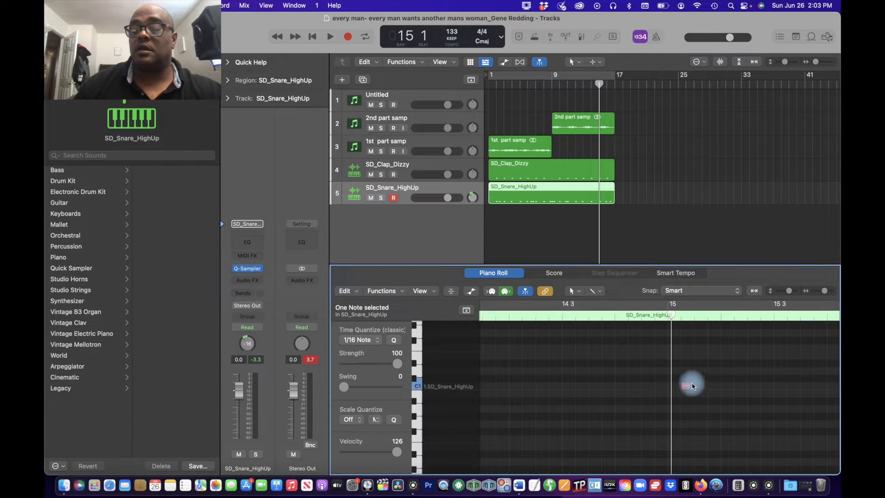
{"action": "left_click_drag", "start_coordinate": [687, 388], "coordinate": [675, 389]}
{"action": "key", "text": "space"}
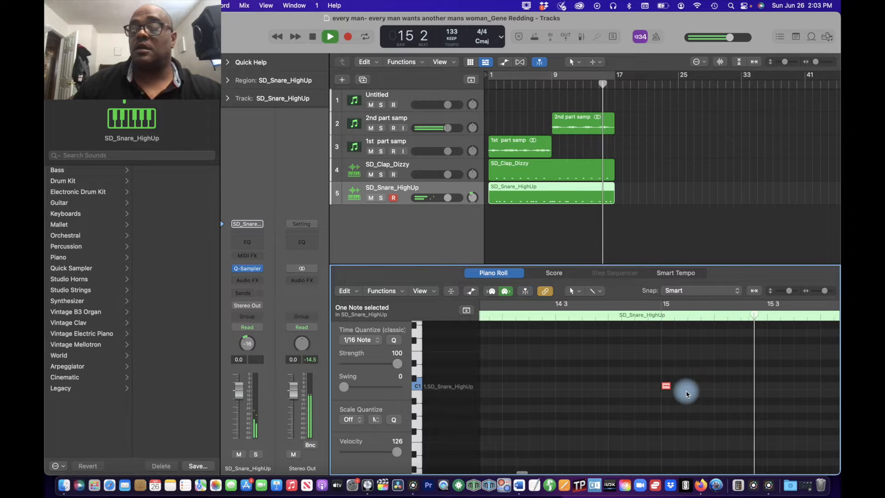
{"action": "scroll", "coordinate": [687, 394], "scroll_direction": "down", "scroll_amount": 5}
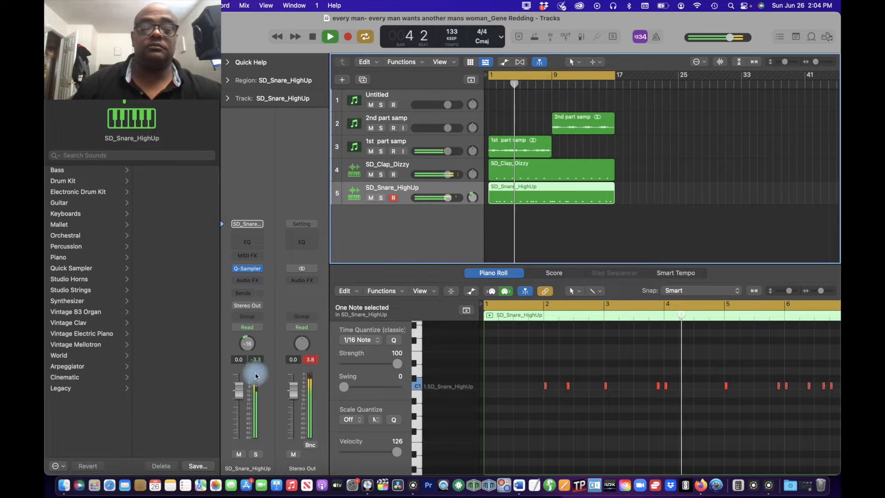
Step: Lower the SD_Snare_HighUp volume to -0.5 dB and the SD_Clap_Dizzy volume to -0.9 dB while the beat plays
{"action": "left_click_drag", "start_coordinate": [242, 388], "coordinate": [242, 389]}
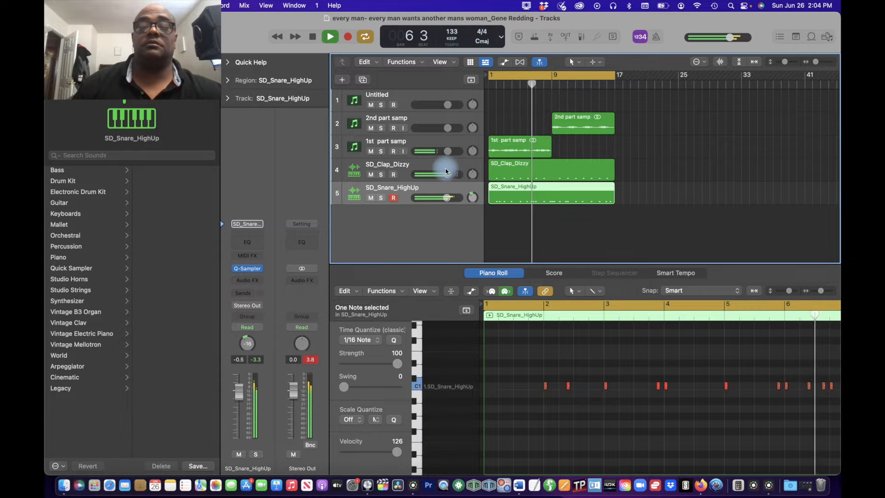
{"action": "left_click", "coordinate": [446, 172]}
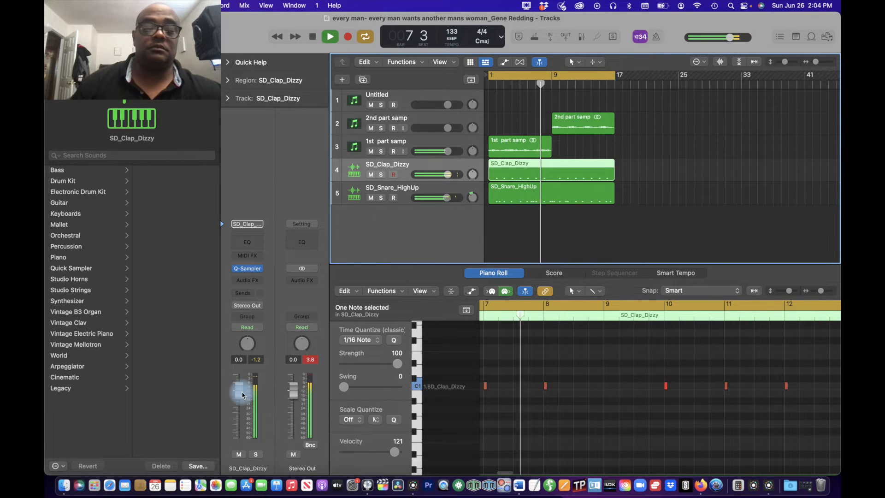
{"action": "left_click_drag", "start_coordinate": [242, 395], "coordinate": [243, 399]}
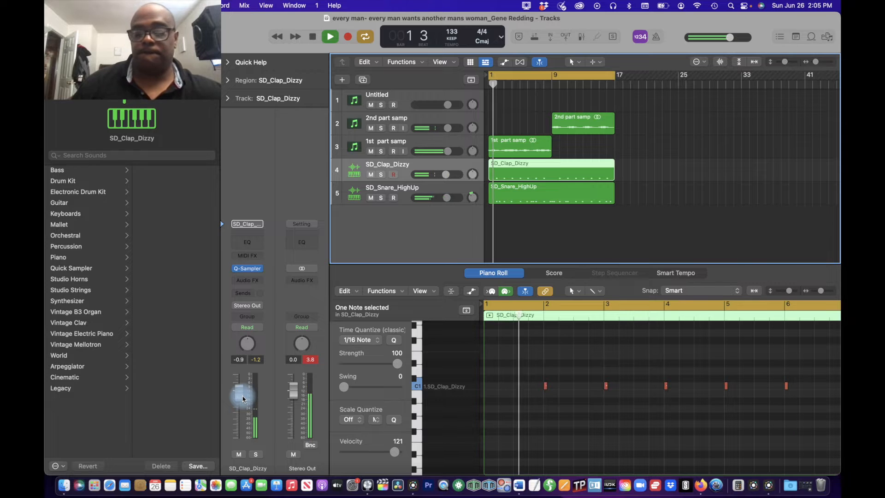
{"action": "key", "text": "space"}
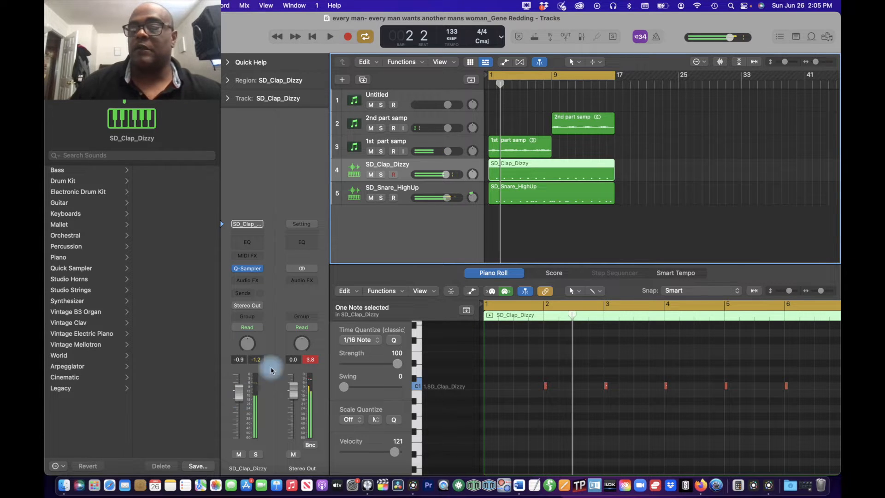
Step: Show the file browser and open the 808 Open Hats folder of Vintage Drum Machines Volume 2 808 Edition
{"action": "left_click", "coordinate": [827, 39]}
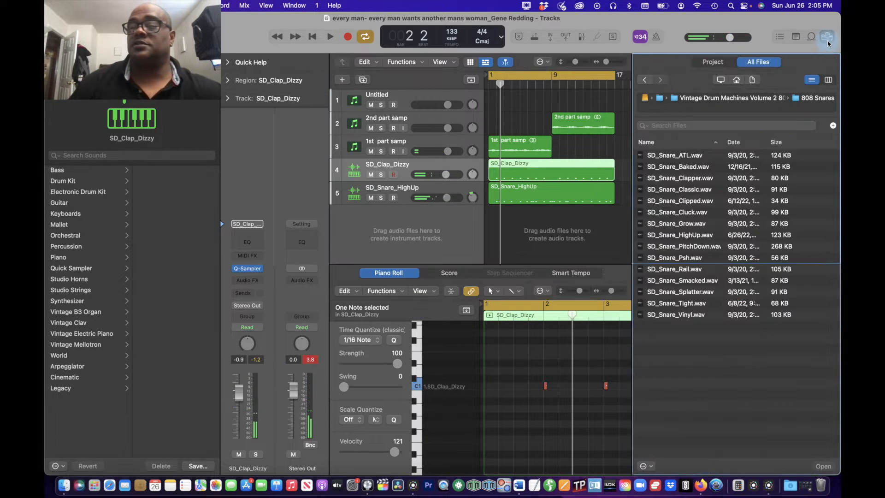
{"action": "left_click", "coordinate": [646, 81]}
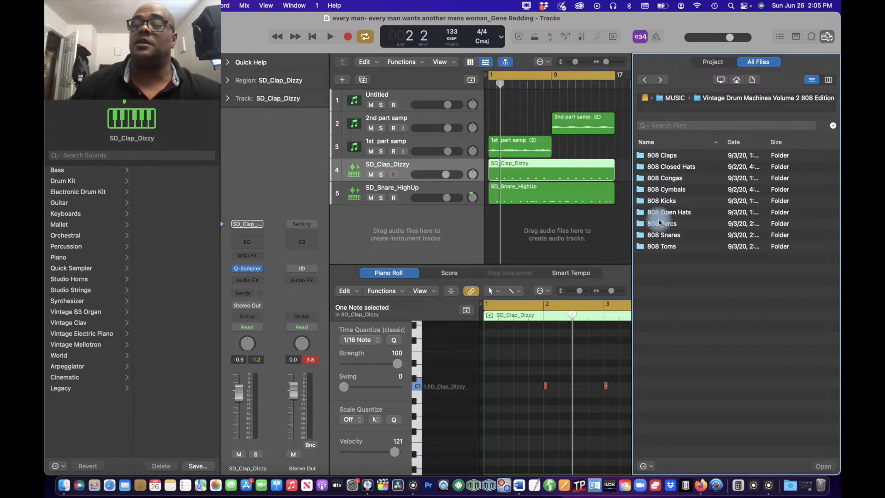
{"action": "double_click", "coordinate": [654, 213]}
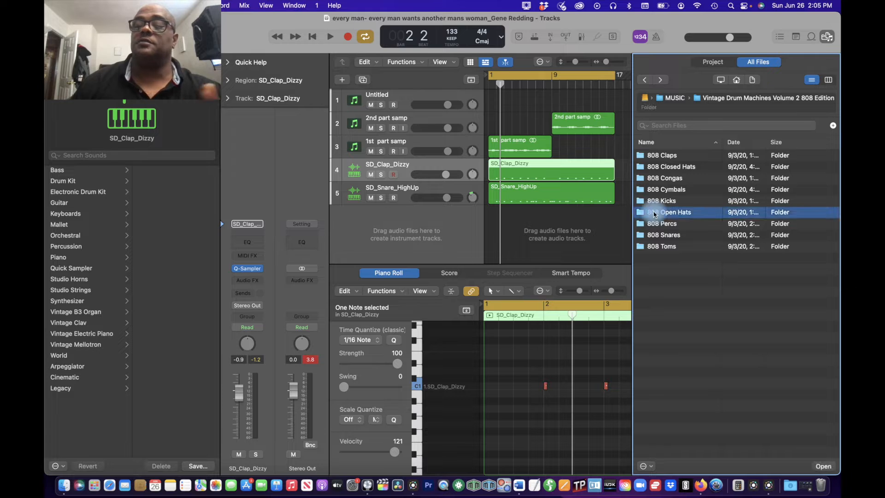
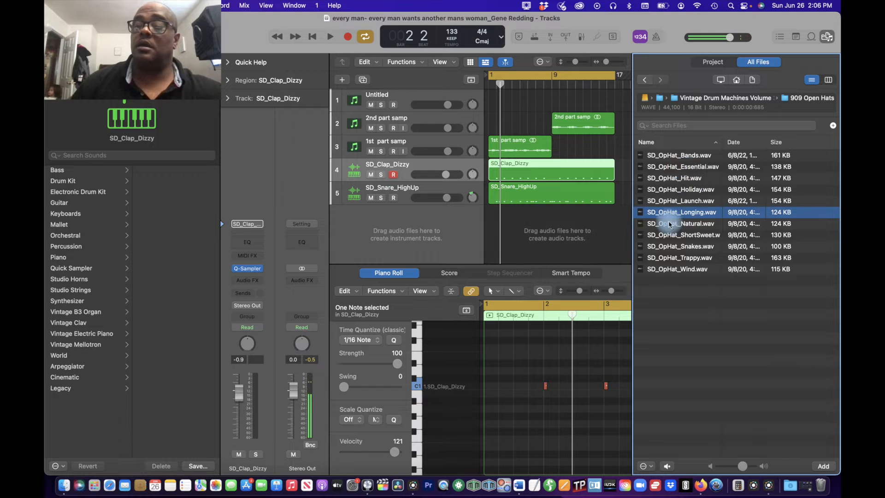
Step: Add SD_OpHat_Longing.wav as a new Quick Sampler track with its polyphony set to 1 and Slice mode enabled
{"action": "left_click_drag", "start_coordinate": [665, 215], "coordinate": [387, 192]}
{"action": "left_click_drag", "start_coordinate": [450, 257], "coordinate": [451, 257]}
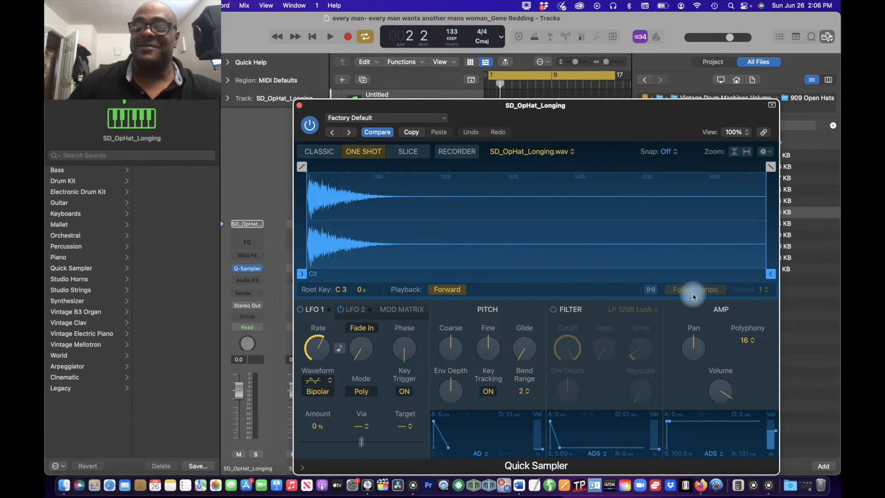
{"action": "left_click", "coordinate": [747, 341]}
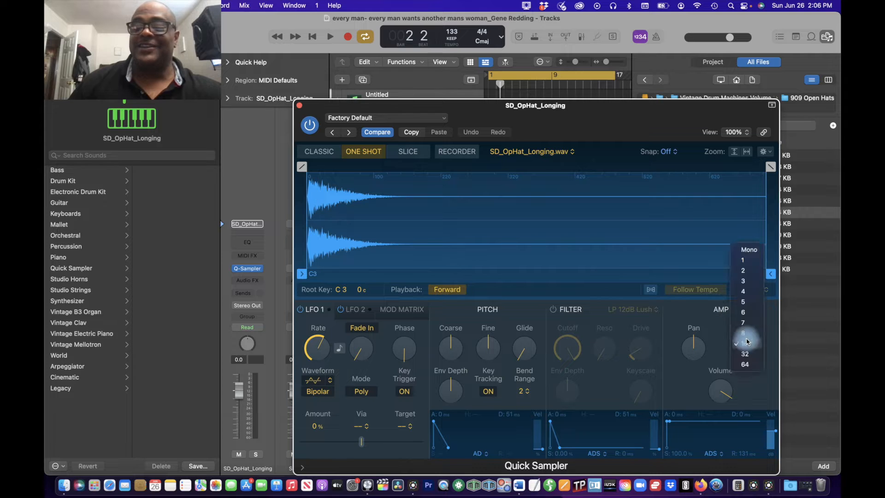
{"action": "left_click", "coordinate": [749, 262]}
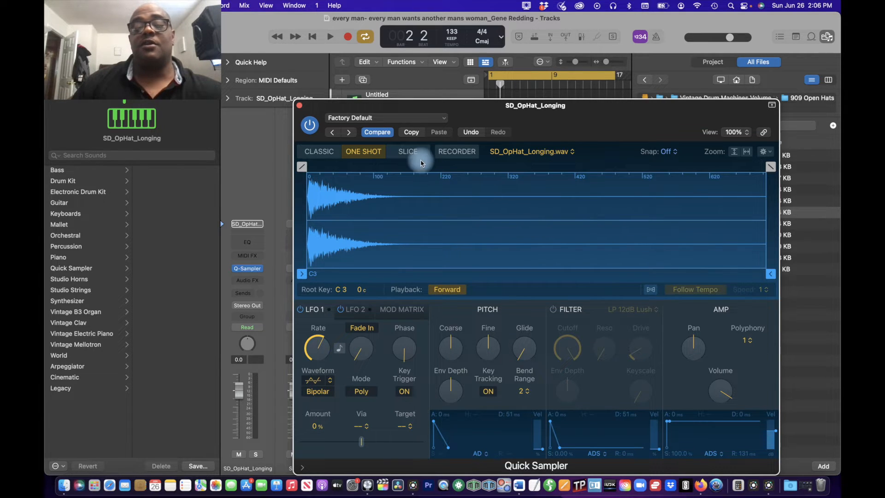
{"action": "left_click", "coordinate": [407, 152]}
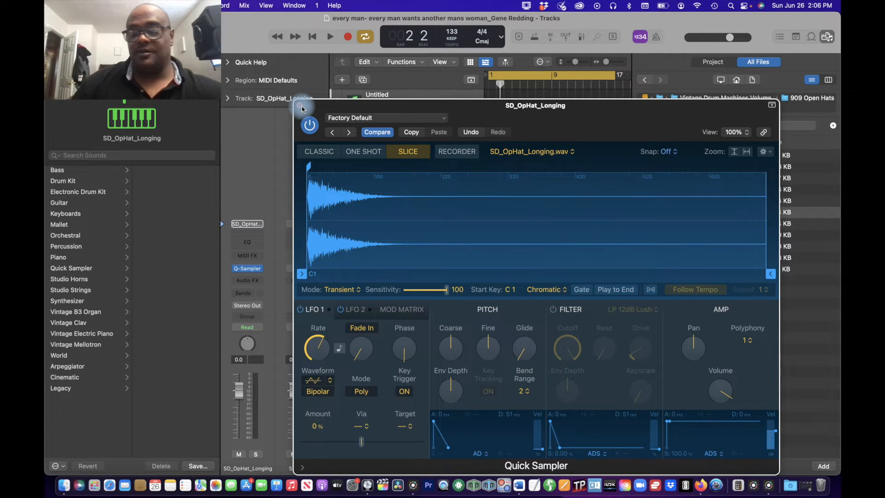
{"action": "left_click", "coordinate": [301, 107]}
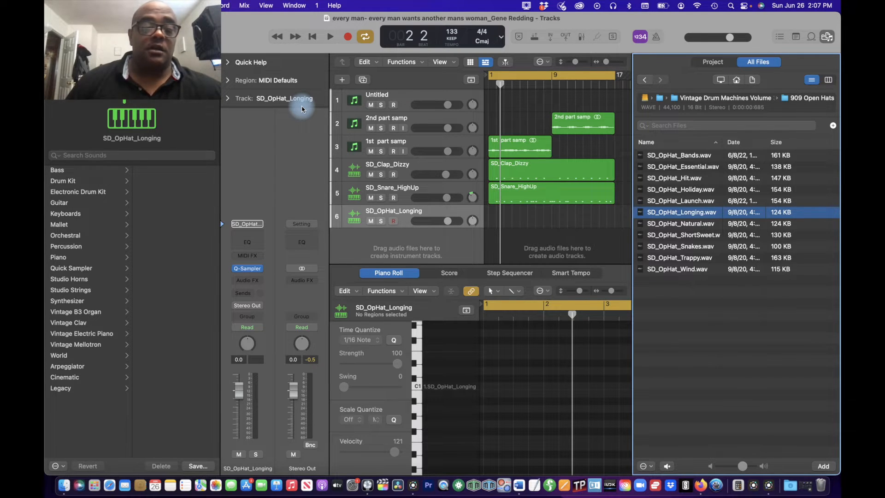
Step: Record an open hat part on the SD_OpHat_Longing track across the whole 16-bar cycle
{"action": "key", "text": "space"}
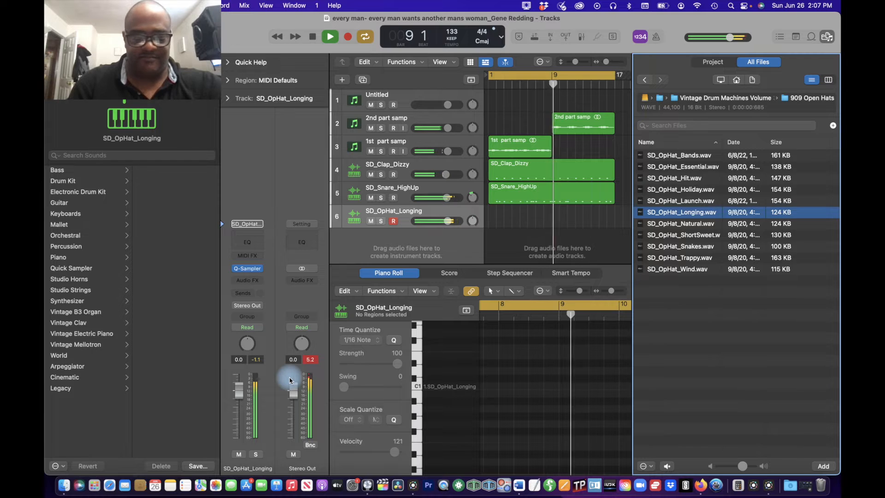
{"action": "key", "text": "r"}
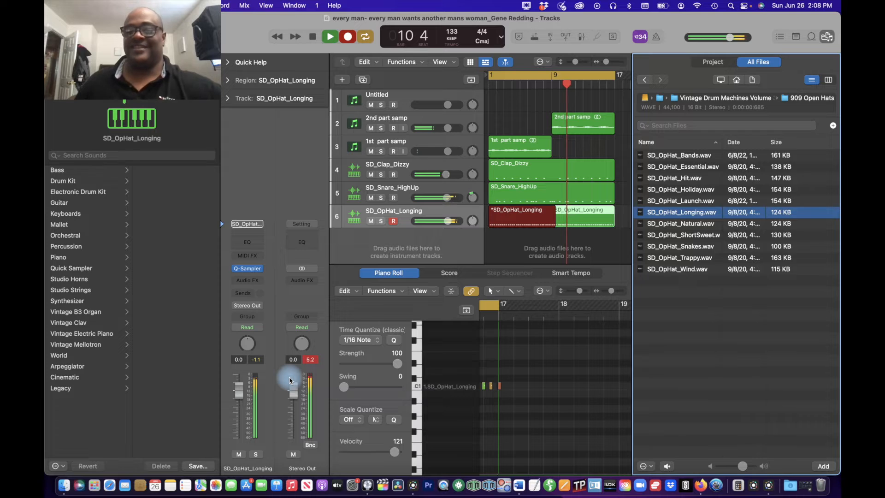
{"action": "key", "text": "space"}
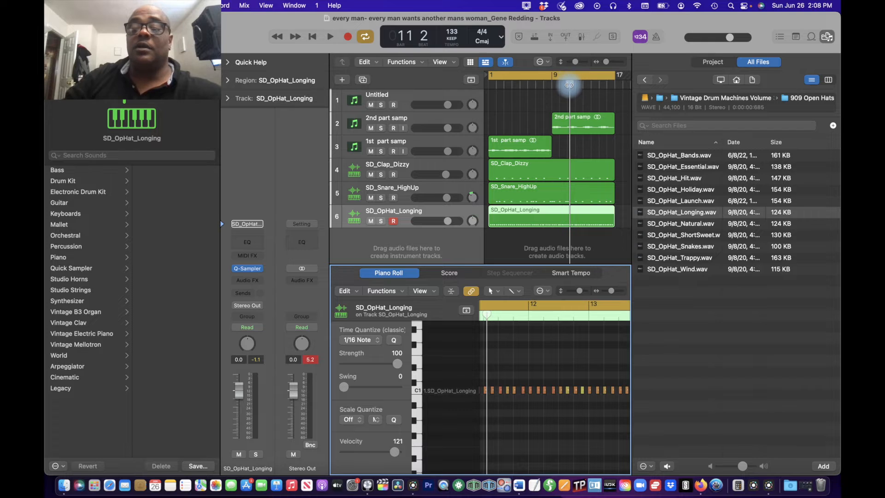
Step: Split the SD_OpHat_Longing region at bar 9 and quantize all notes of the first half to 1/8 Note
{"action": "left_click_drag", "start_coordinate": [570, 85], "coordinate": [550, 91]}
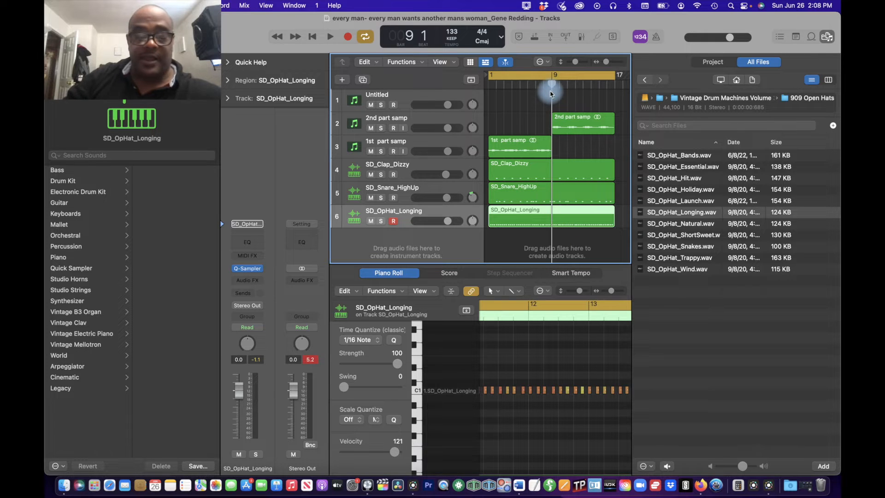
{"action": "key", "text": "super+t"}
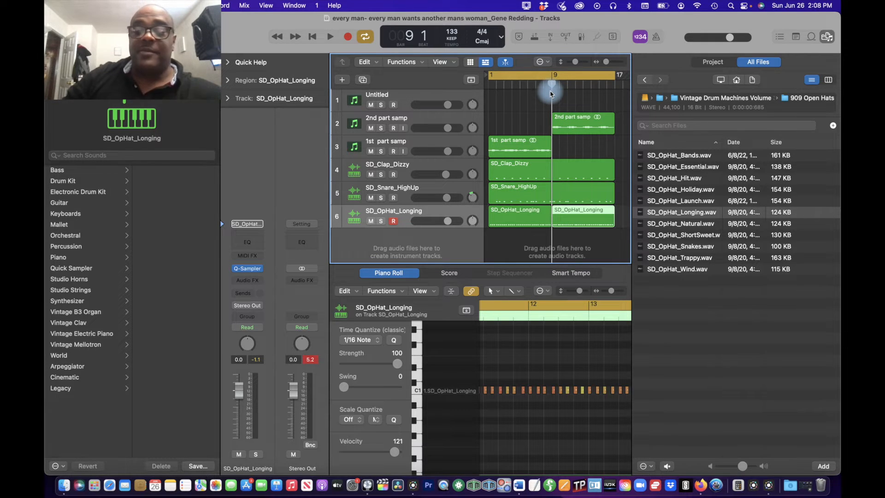
{"action": "left_click", "coordinate": [537, 214]}
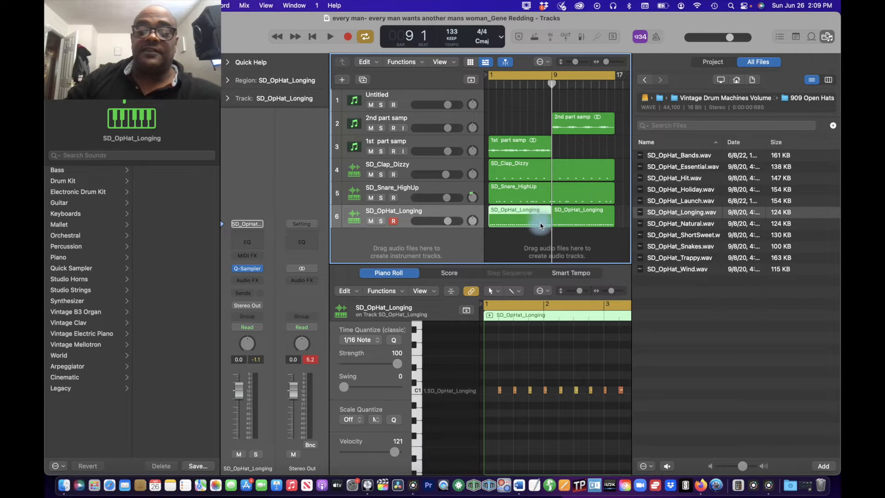
{"action": "left_click", "coordinate": [489, 391]}
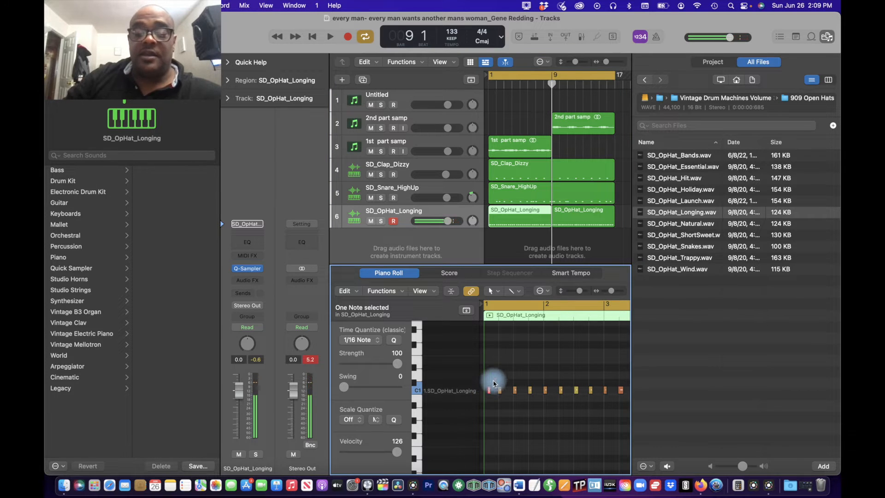
{"action": "key", "text": "super+a"}
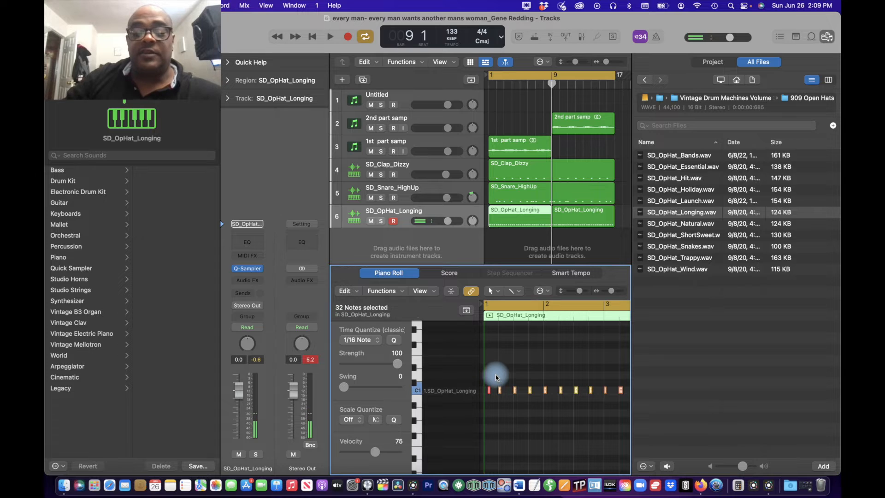
{"action": "left_click", "coordinate": [377, 339]}
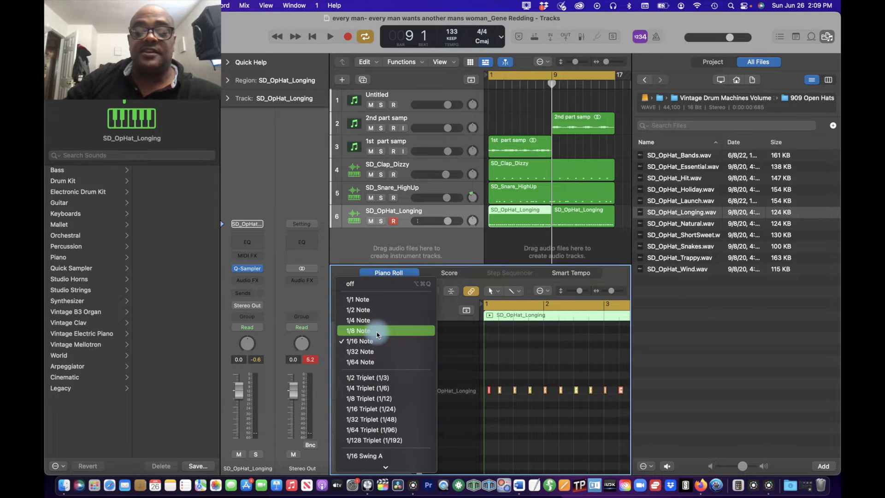
{"action": "left_click", "coordinate": [377, 331]}
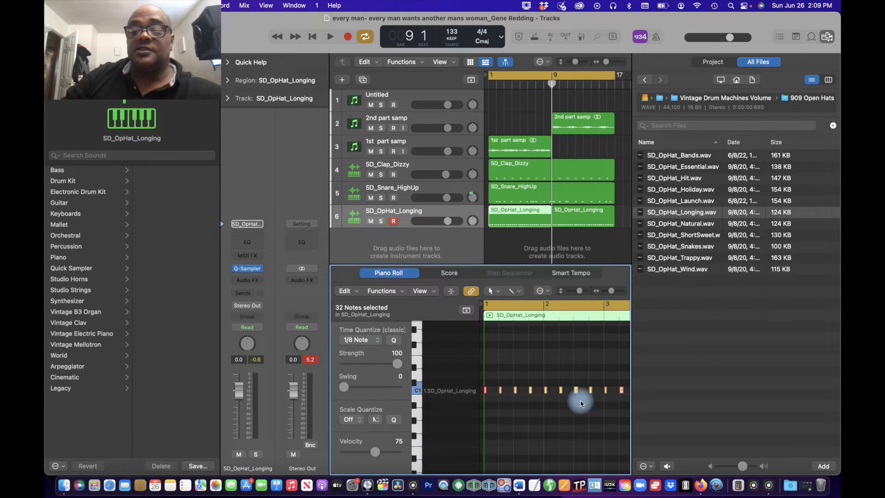
Step: Quantize all notes of the SD_OpHat_Longing region starting at bar 9 to 1/16 Note
{"action": "left_click", "coordinate": [592, 220]}
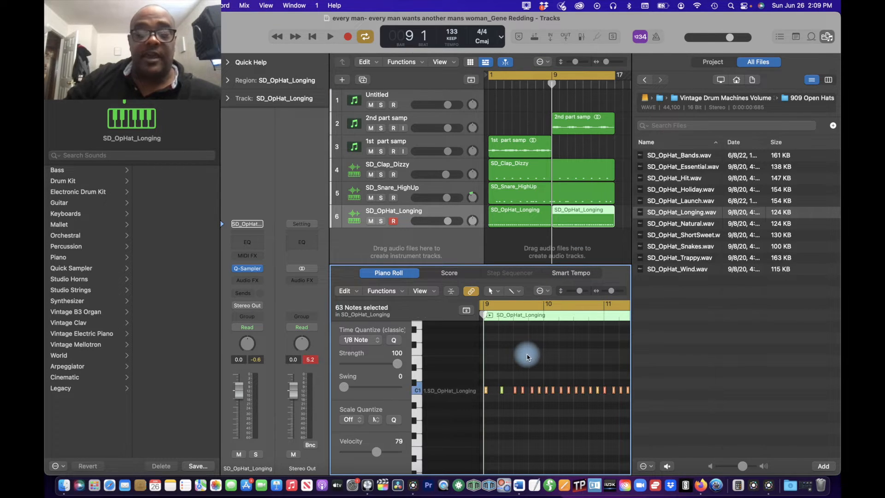
{"action": "left_click", "coordinate": [382, 344]}
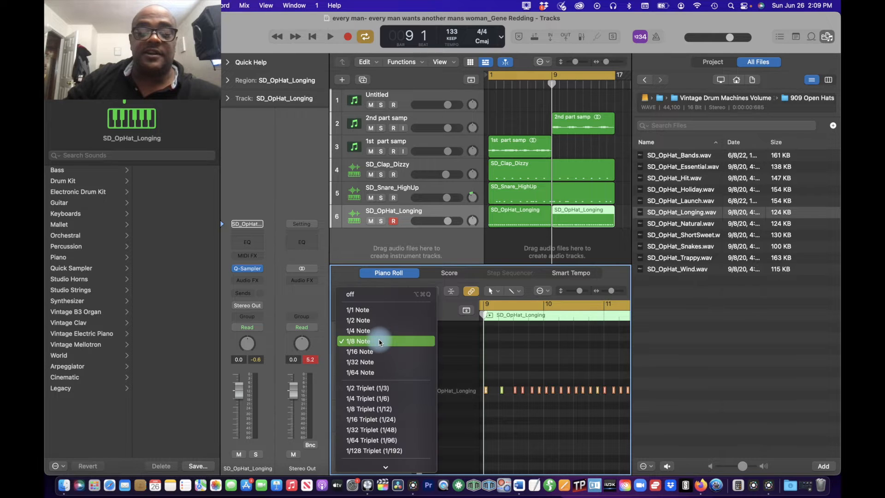
{"action": "left_click", "coordinate": [380, 350]}
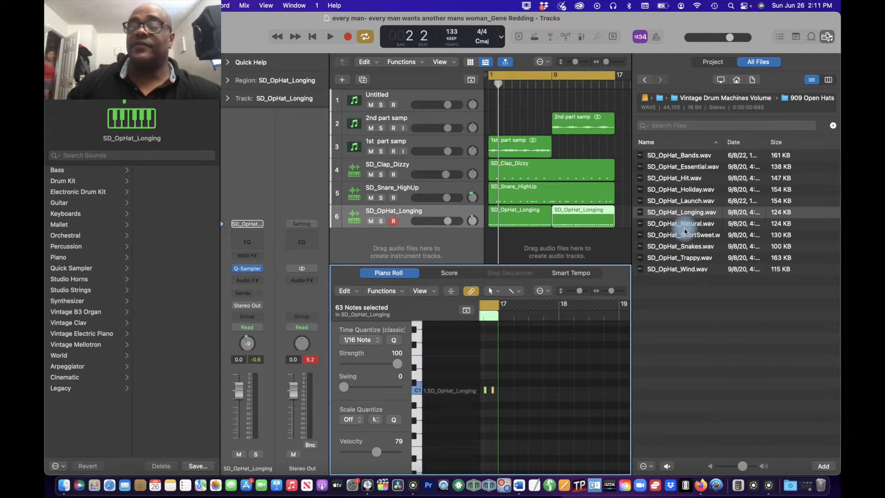
Step: Open the 808 Cymbals folder of Vintage Drum Machines Volume 2 808 Edition and audition the FastSplash, Sizzle and Vibey cymbals
{"action": "left_click", "coordinate": [647, 81]}
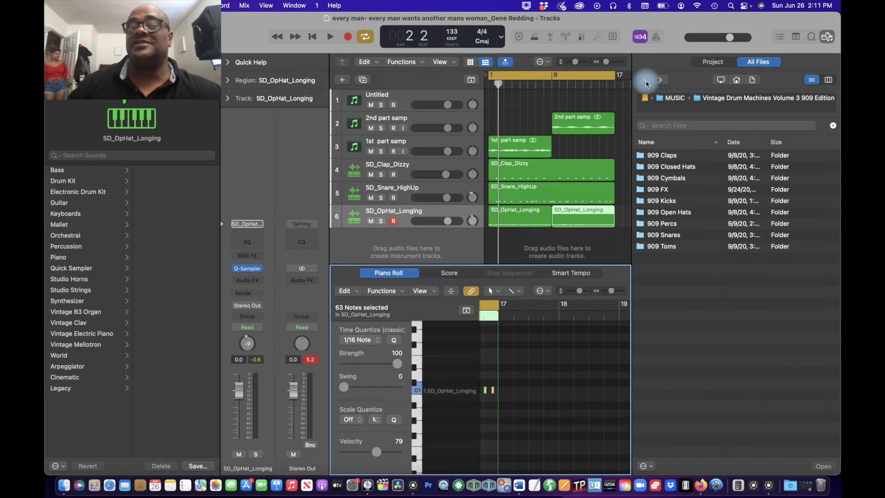
{"action": "left_click", "coordinate": [646, 81]}
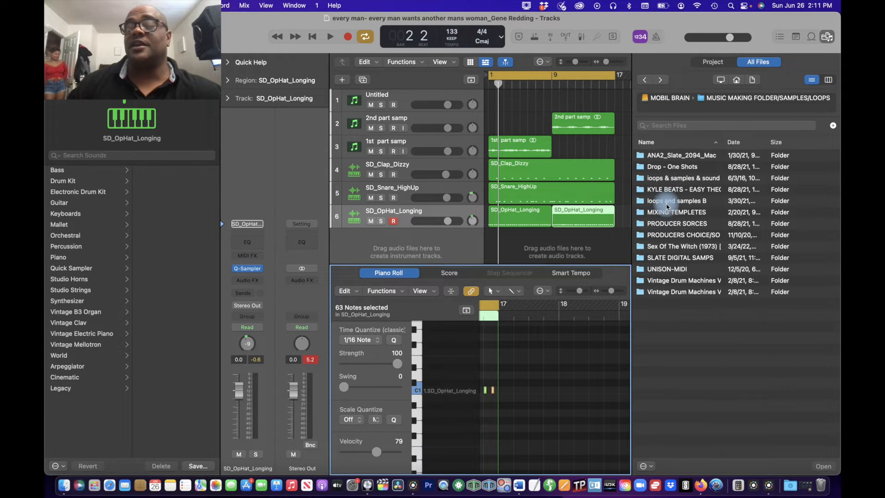
{"action": "double_click", "coordinate": [661, 283]}
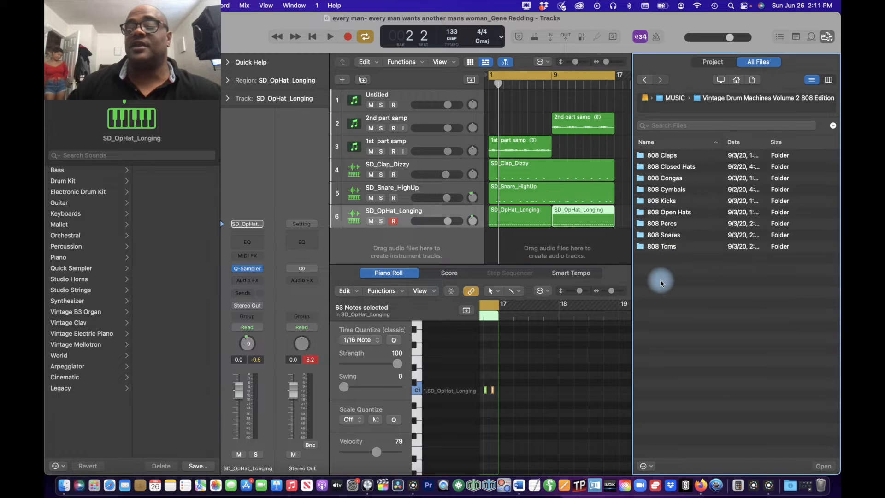
{"action": "double_click", "coordinate": [672, 193]}
{"action": "left_click", "coordinate": [648, 156]}
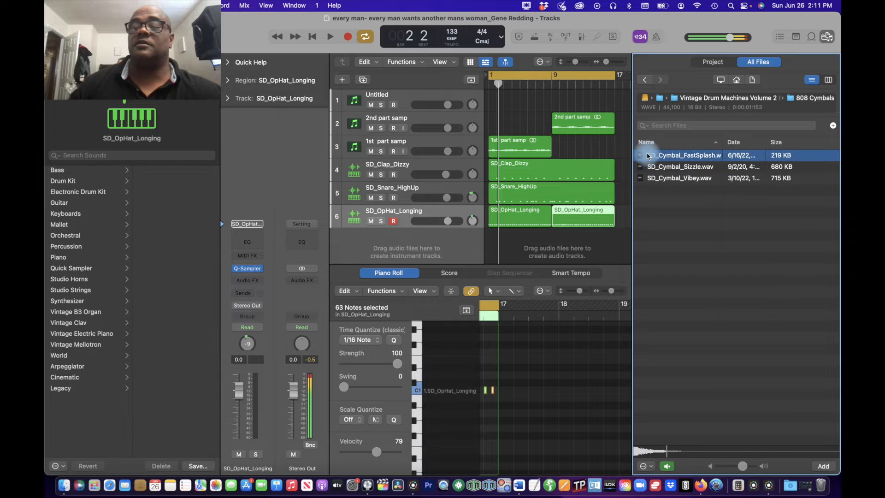
{"action": "left_click", "coordinate": [651, 165]}
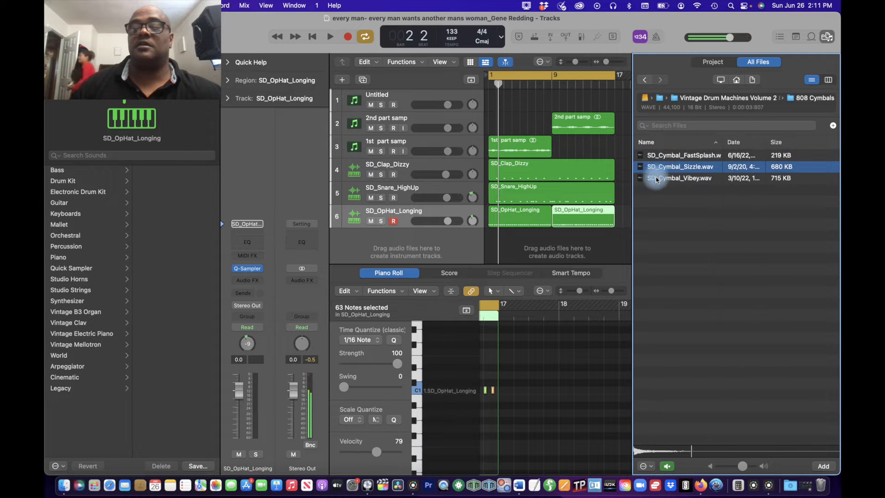
{"action": "left_click", "coordinate": [657, 179]}
Step: Audition the Acoustic and Crispy samples in Vintage Drum Machines Volume 3's 909 Cymbals folder and try to add SD_Cymbal_Crispy.wav as a track
{"action": "left_click", "coordinate": [646, 82]}
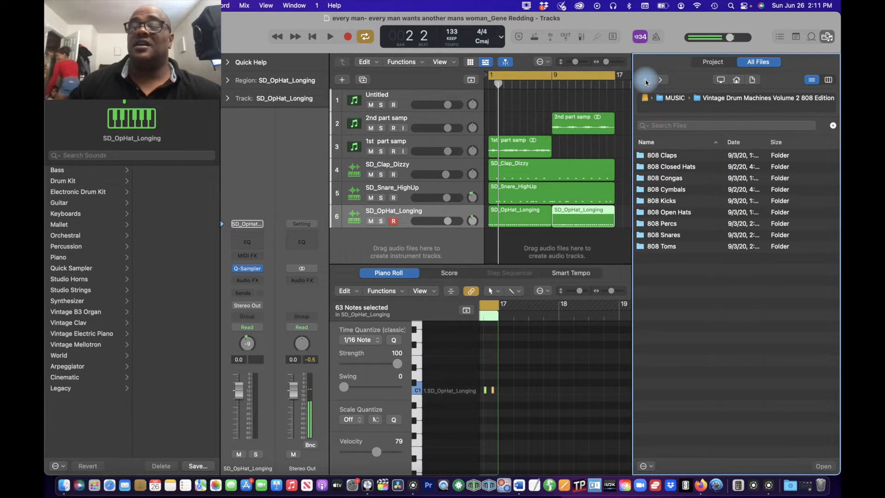
{"action": "left_click", "coordinate": [645, 80]}
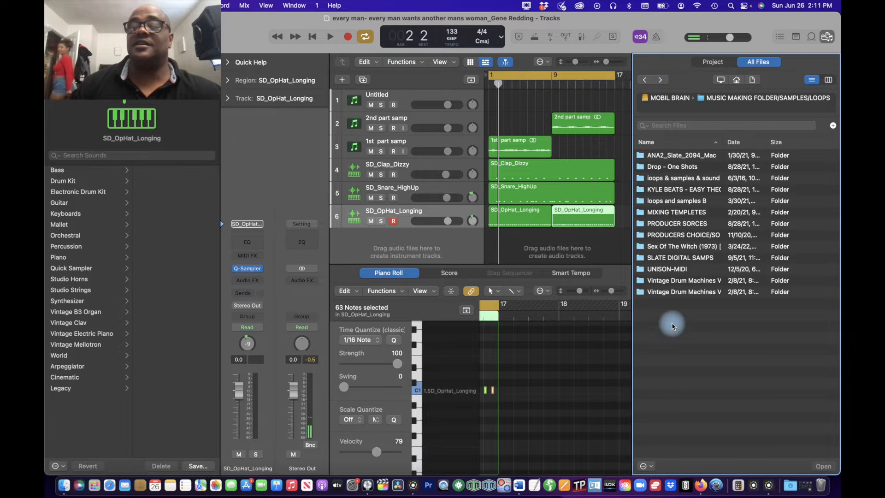
{"action": "double_click", "coordinate": [674, 292]}
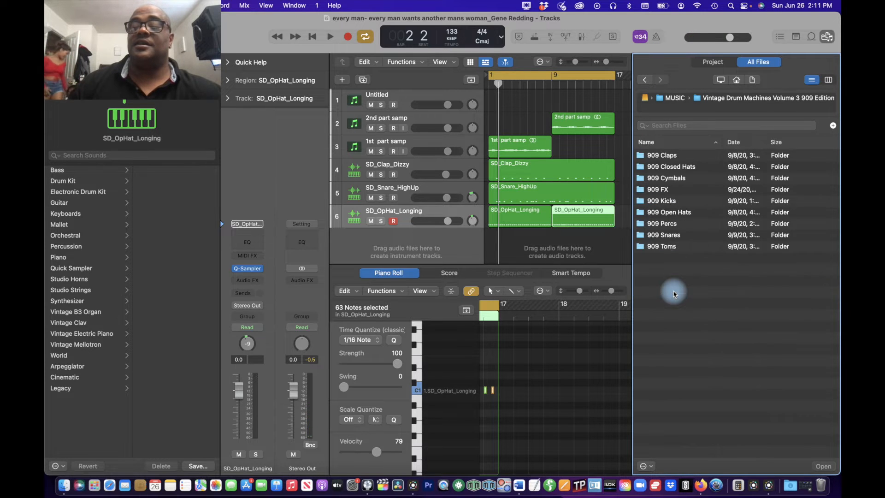
{"action": "double_click", "coordinate": [661, 180]}
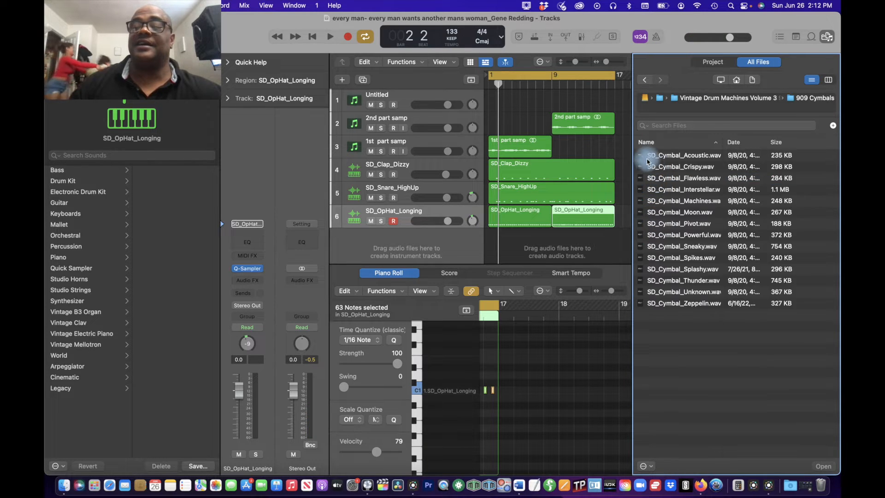
{"action": "left_click", "coordinate": [643, 156]}
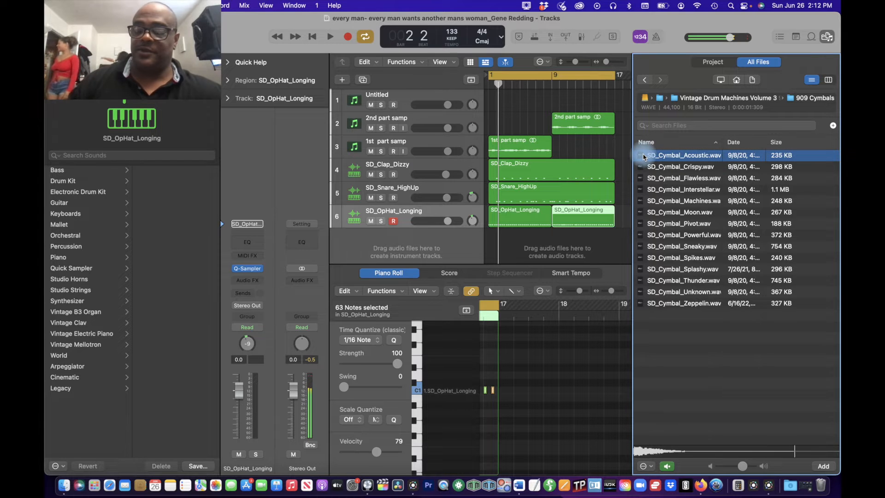
{"action": "key", "text": "Down"}
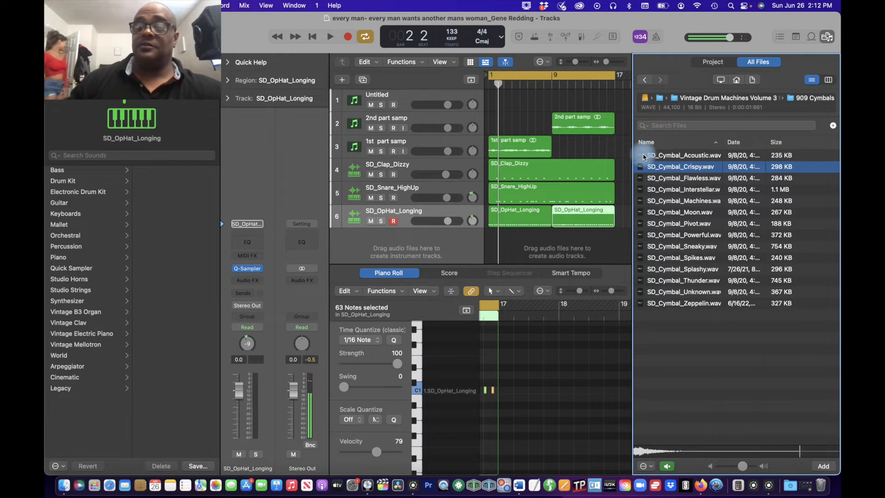
{"action": "left_click_drag", "start_coordinate": [662, 170], "coordinate": [405, 195]}
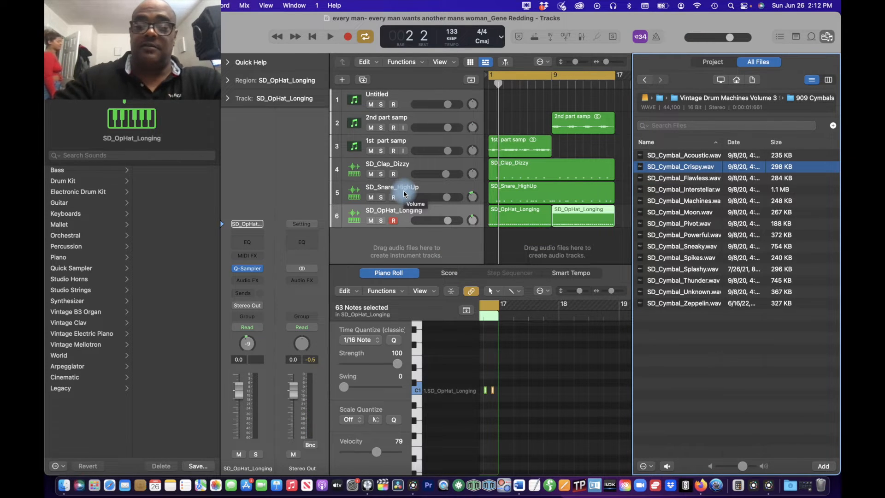
{"action": "key", "text": "space"}
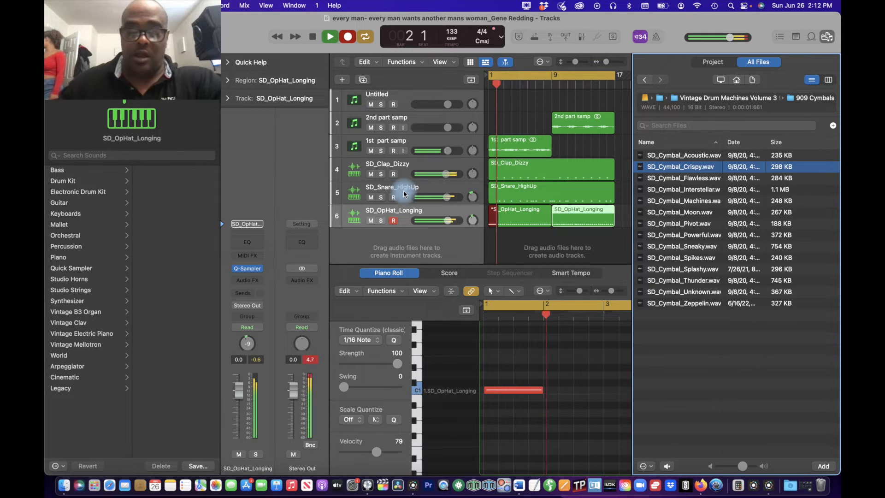
{"action": "key", "text": "space"}
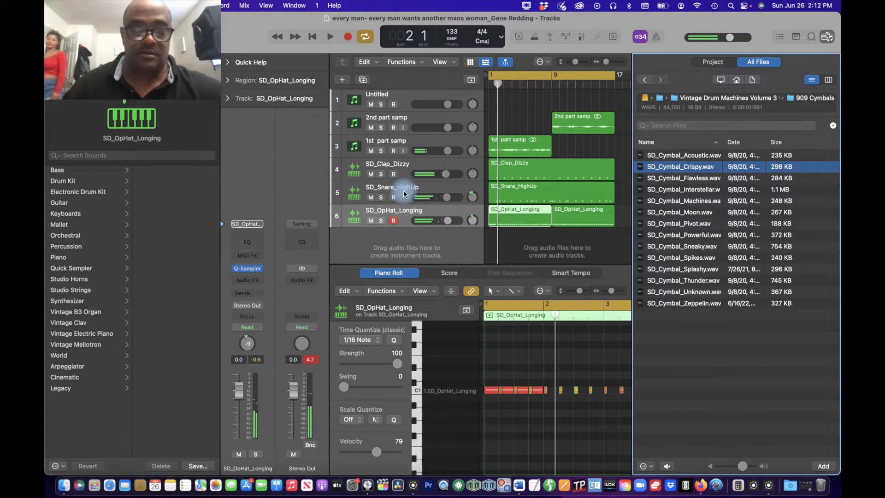
{"action": "key", "text": "super+z"}
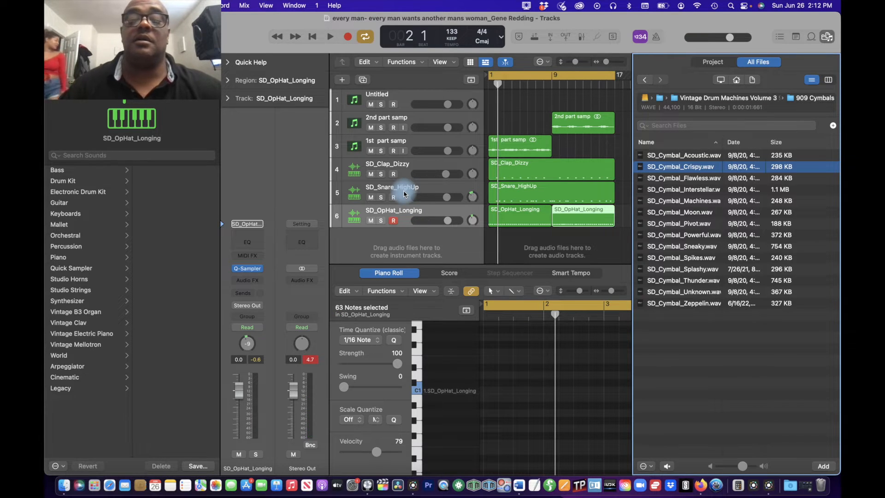
{"action": "left_click", "coordinate": [395, 221]}
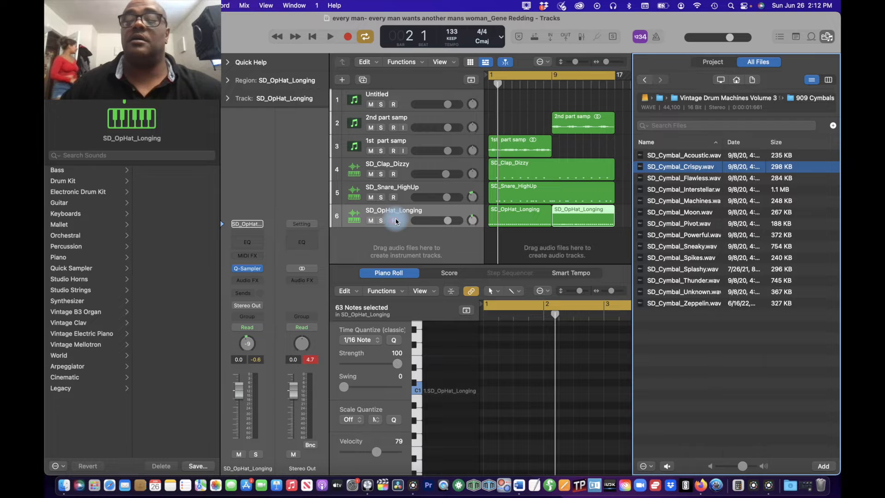
{"action": "left_click", "coordinate": [394, 221]}
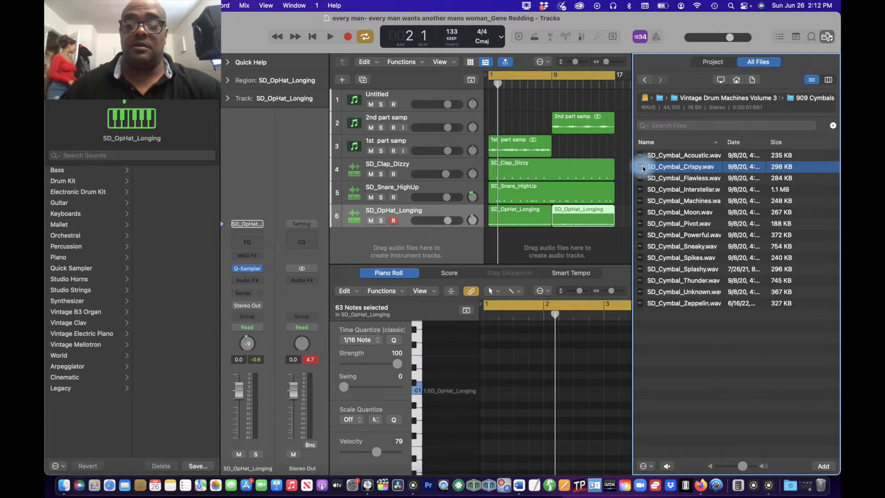
Step: Set the SD_Cymbal_Crispy Quick Sampler to a polyphony of 1 and Slice mode, and close its window
{"action": "key", "text": "space"}
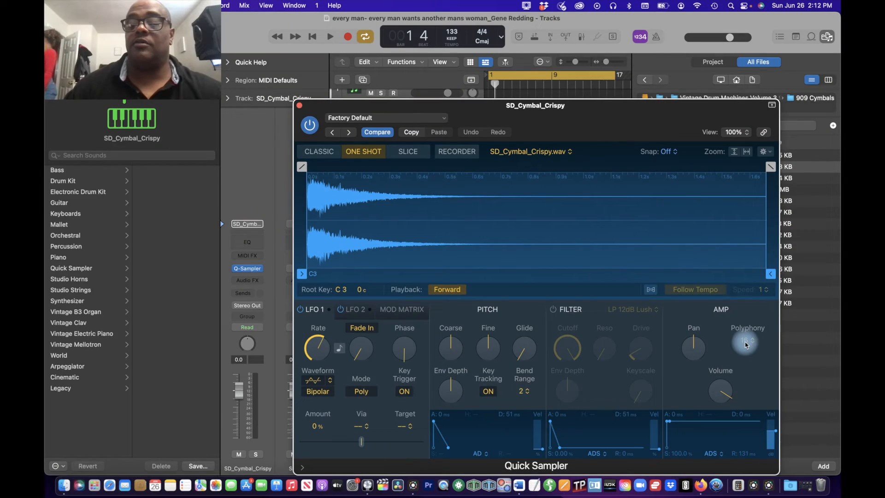
{"action": "left_click", "coordinate": [745, 342]}
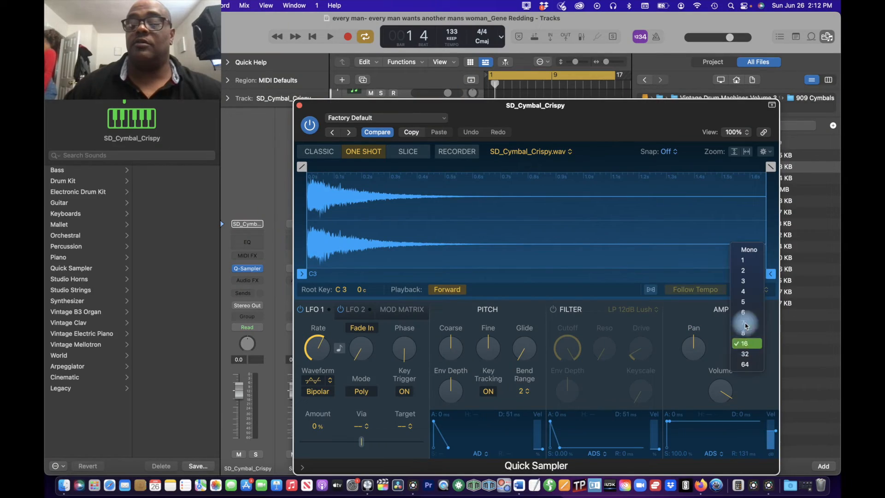
{"action": "left_click", "coordinate": [747, 262]}
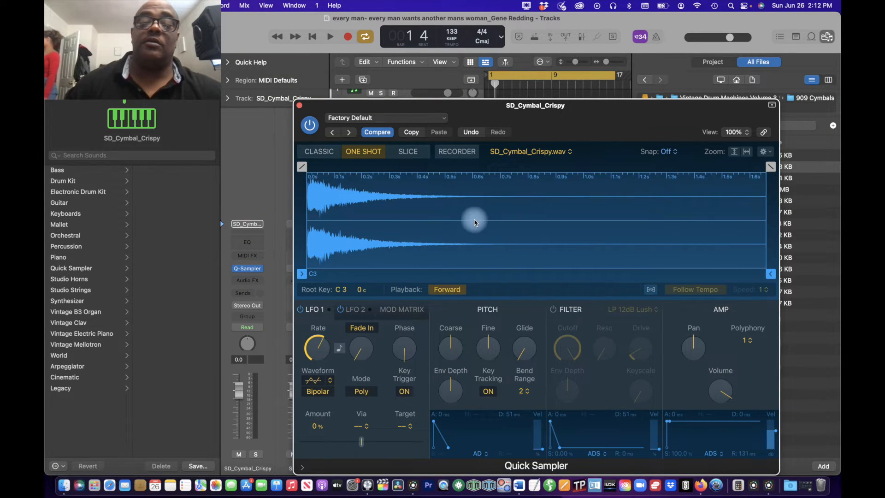
{"action": "left_click", "coordinate": [410, 152]}
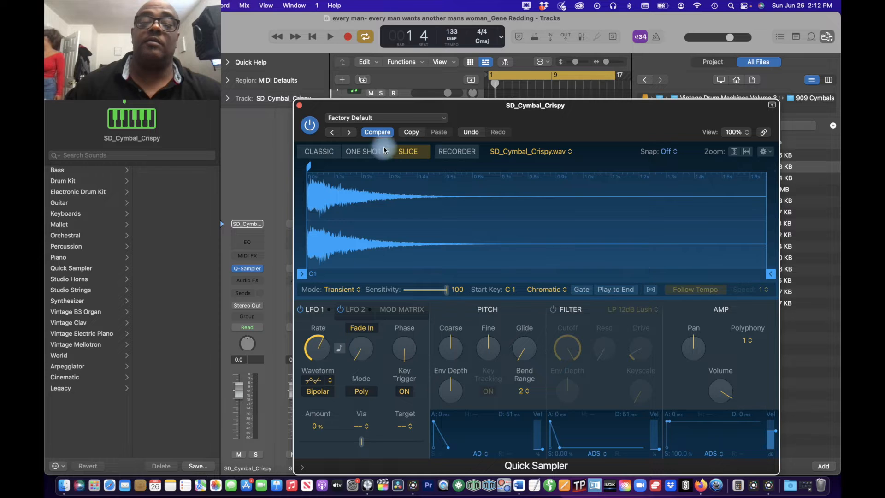
{"action": "left_click", "coordinate": [299, 106]}
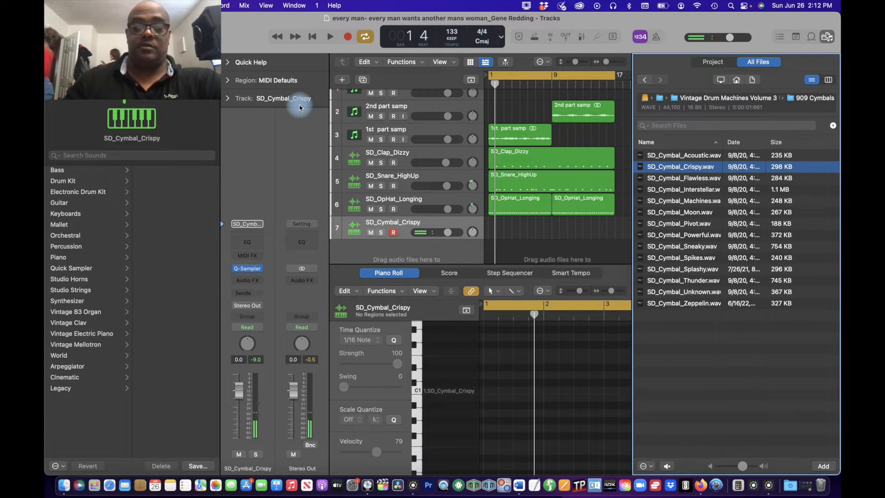
Step: Record a cymbal part over the 16 bars on the SD_Cymbal_Crispy track and quantize all its notes to 1/16 Note
{"action": "key", "text": "r"}
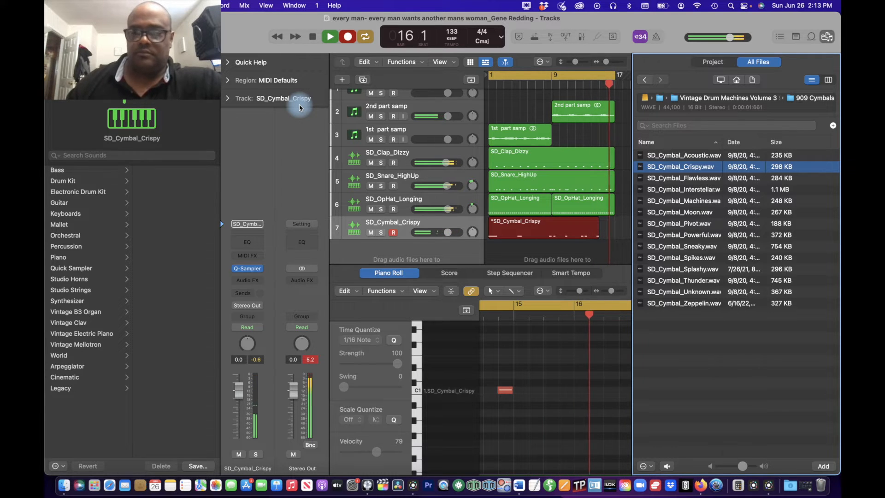
{"action": "key", "text": "space"}
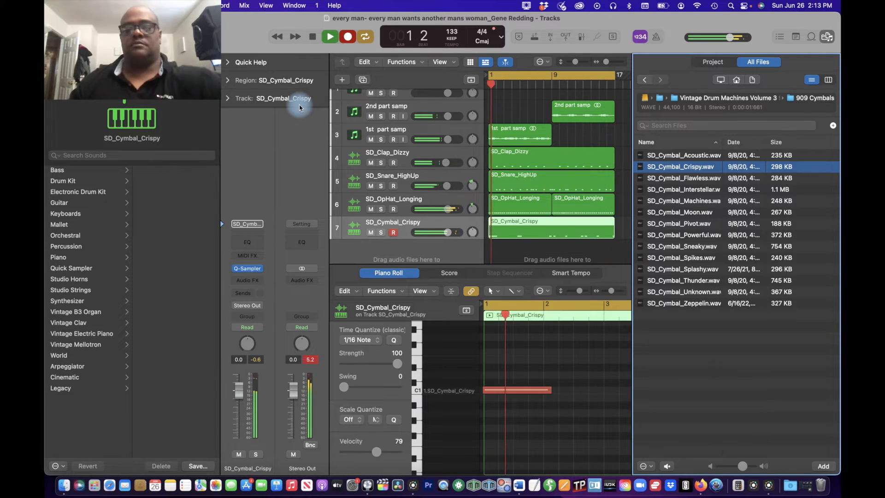
{"action": "key", "text": "space"}
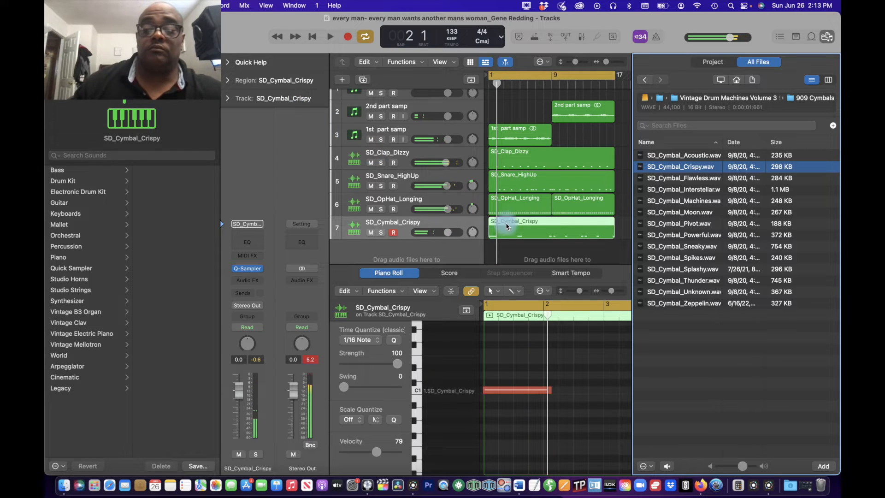
{"action": "left_click", "coordinate": [532, 364]}
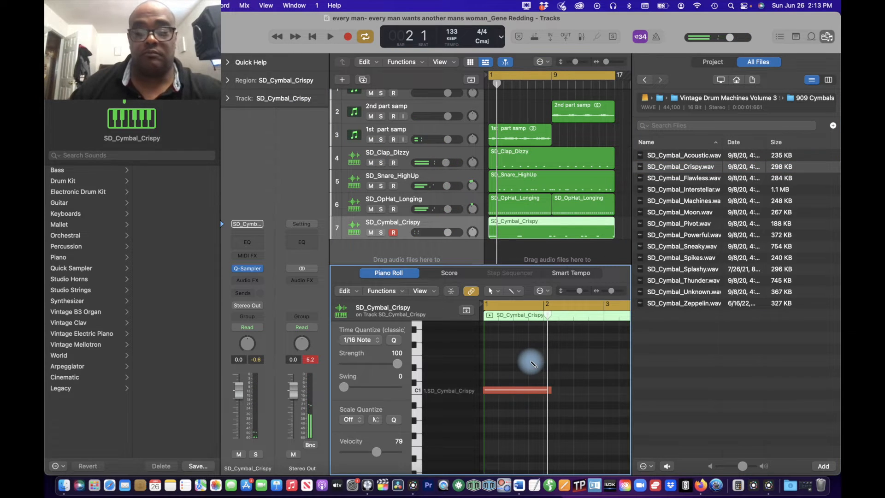
{"action": "key", "text": "super+a"}
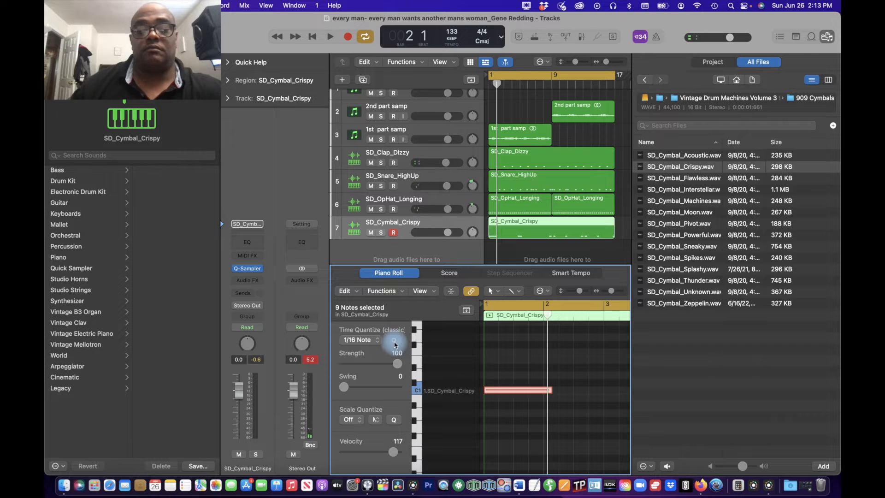
Step: Play the beat and pan the SD_Cymbal_Crispy track to +14
{"action": "key", "text": "space"}
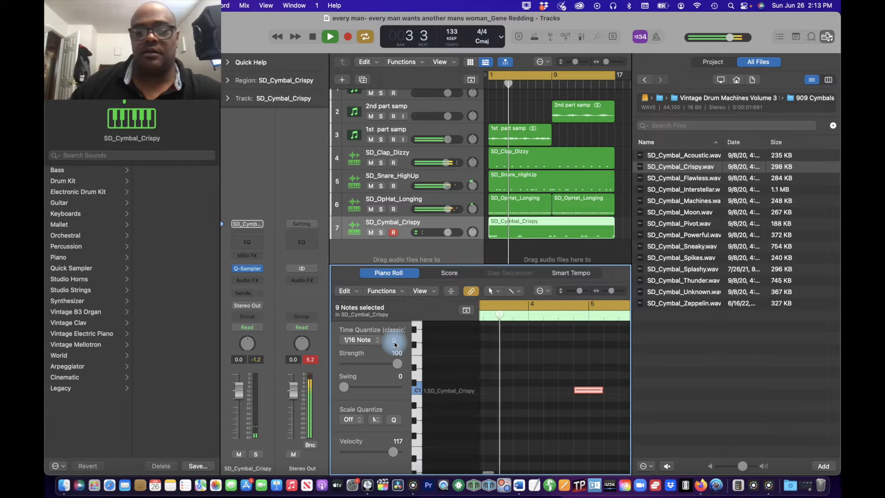
{"action": "left_click_drag", "start_coordinate": [472, 232], "coordinate": [472, 225]}
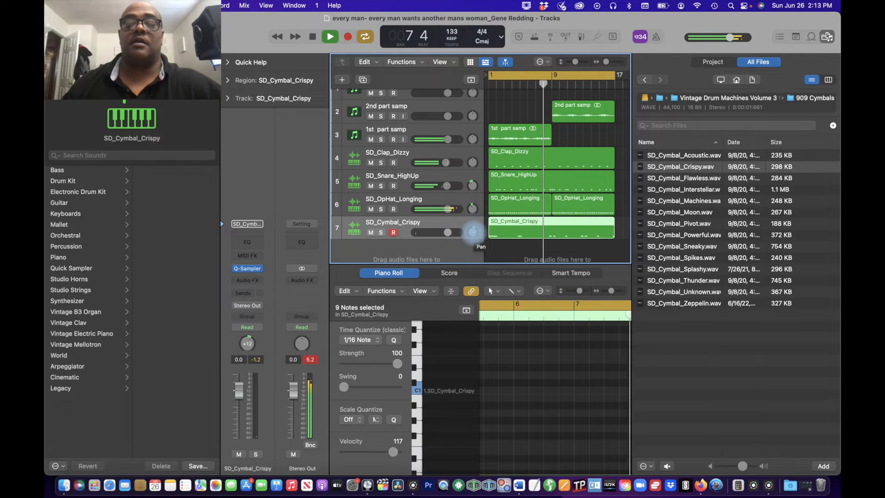
{"action": "left_click_drag", "start_coordinate": [474, 236], "coordinate": [474, 235]}
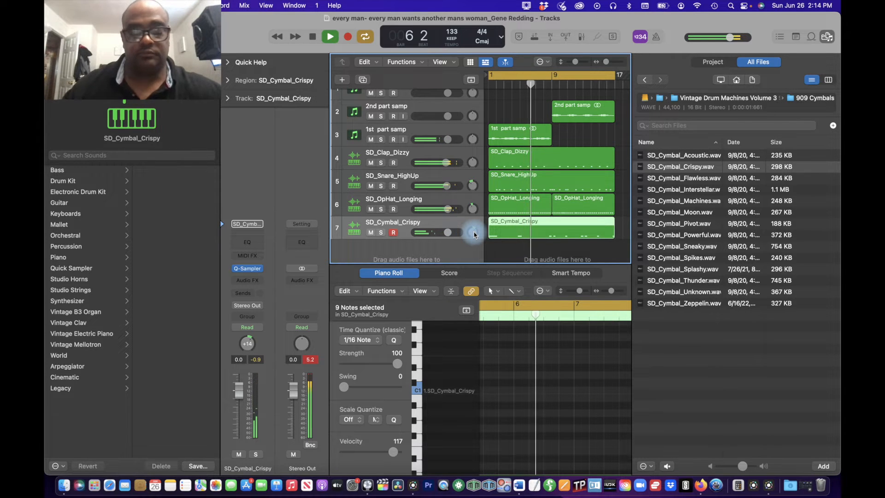
{"action": "key", "text": "space"}
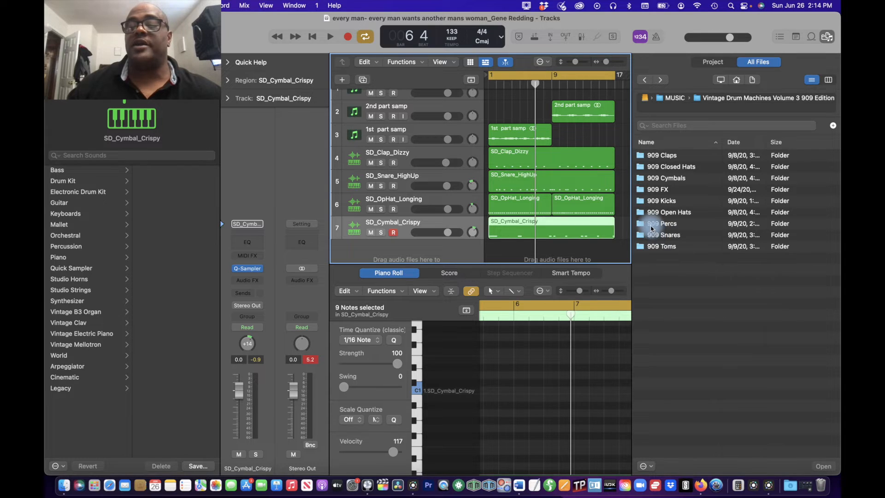
Step: Open the 909 Percs folder of Vintage Drum Machines Volume 3 and audition its clav, rim and shaker samples from Clappy to ShakerBright
{"action": "left_click", "coordinate": [651, 224]}
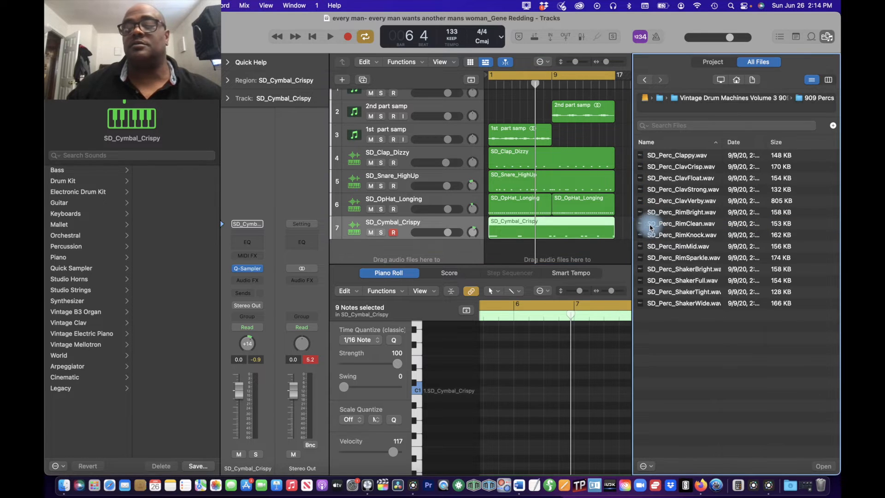
{"action": "left_click", "coordinate": [644, 159]}
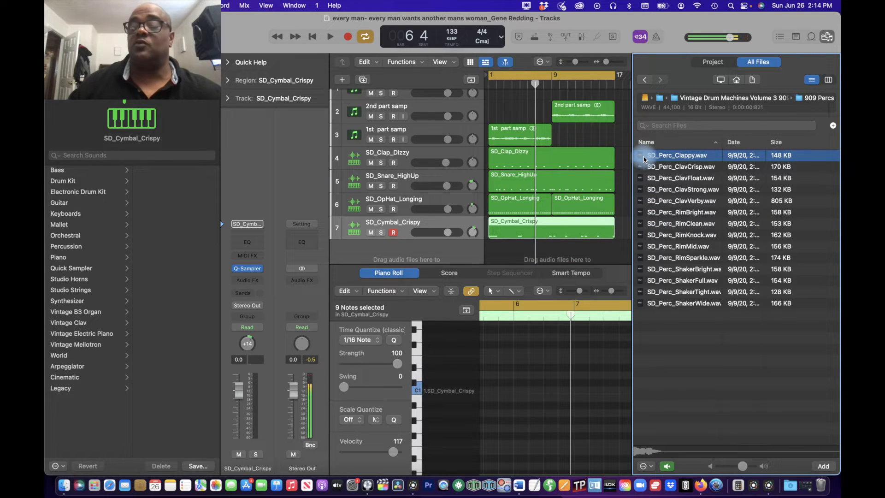
{"action": "key", "text": "Down"}
{"action": "key", "text": "Down"}
{"action": "key", "text": "Down"}
{"action": "key", "text": "Down"}
{"action": "key", "text": "Down"}
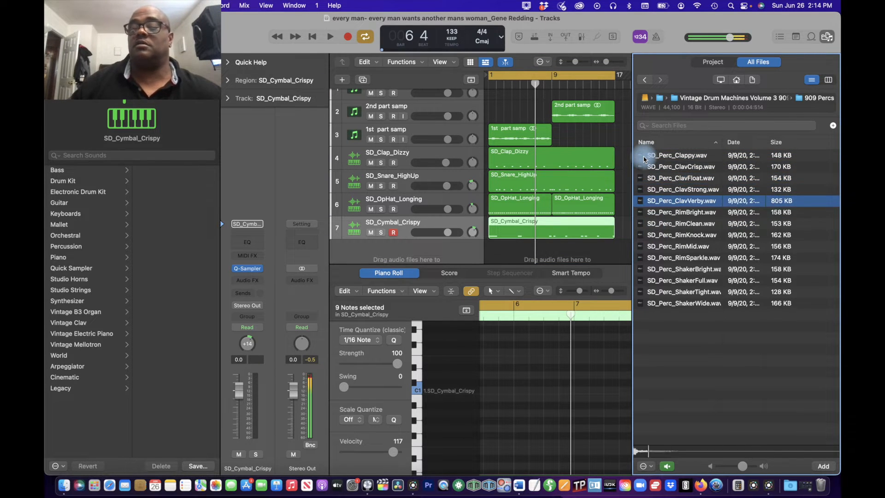
{"action": "key", "text": "Up"}
{"action": "key", "text": "Up"}
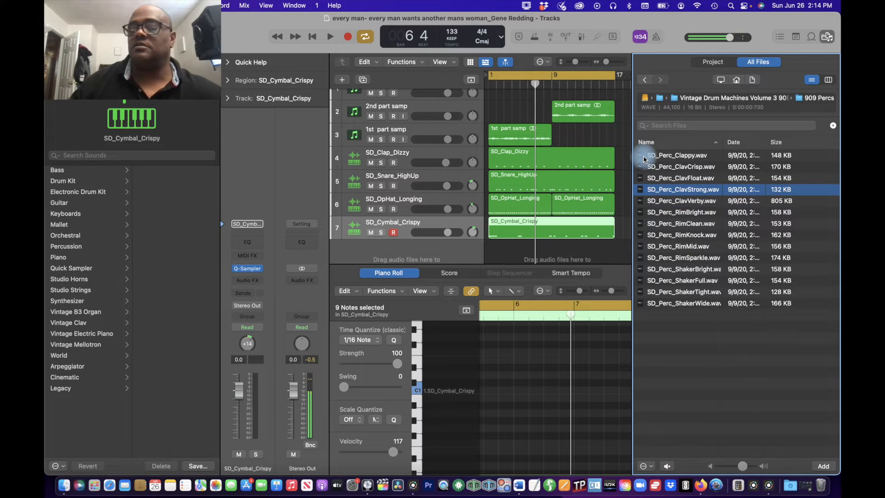
{"action": "key", "text": "Down"}
{"action": "key", "text": "Down"}
{"action": "key", "text": "Up"}
{"action": "key", "text": "Down"}
{"action": "key", "text": "Down"}
{"action": "key", "text": "Down"}
{"action": "key", "text": "Down"}
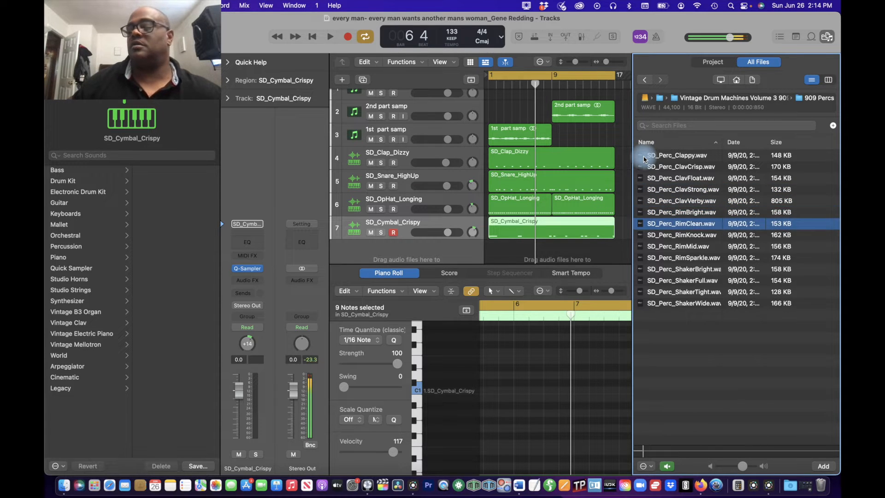
{"action": "key", "text": "Down"}
{"action": "key", "text": "Down"}
{"action": "key", "text": "Down"}
{"action": "key", "text": "Down"}
{"action": "key", "text": "Down"}
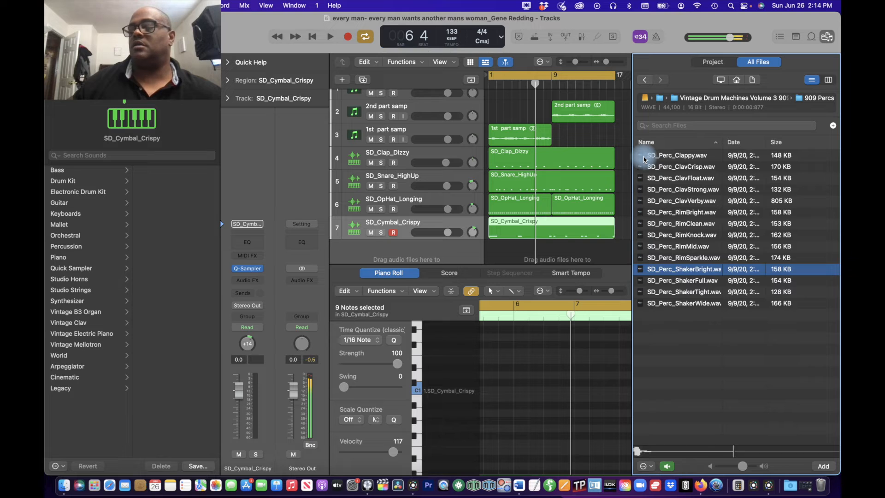
{"action": "key", "text": "Up"}
{"action": "key", "text": "Up"}
{"action": "key", "text": "Up"}
{"action": "key", "text": "Up"}
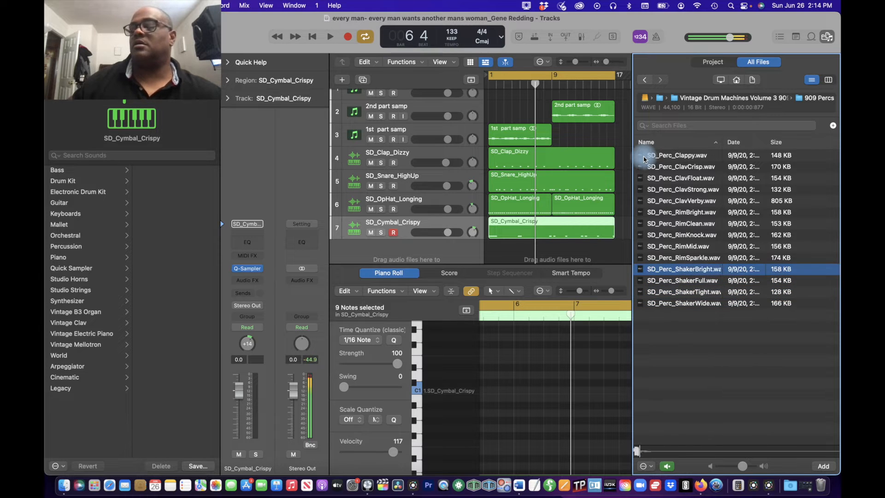
{"action": "key", "text": "Up"}
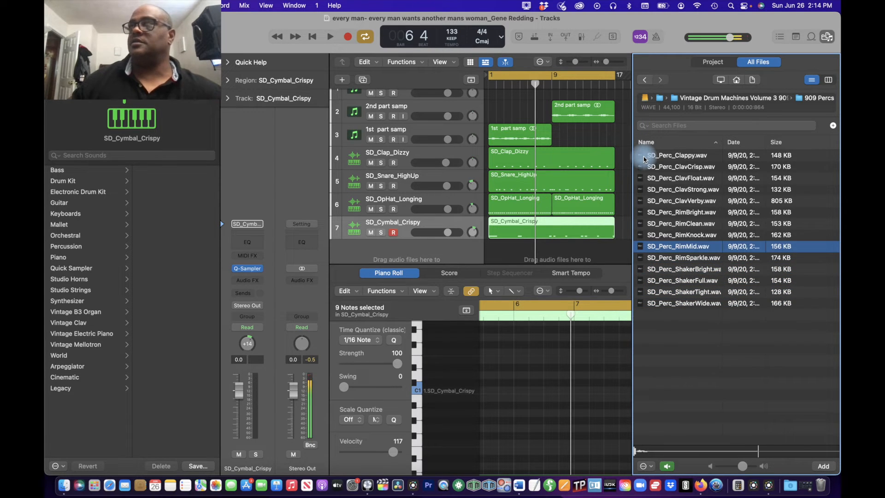
{"action": "key", "text": "Up"}
{"action": "key", "text": "Up"}
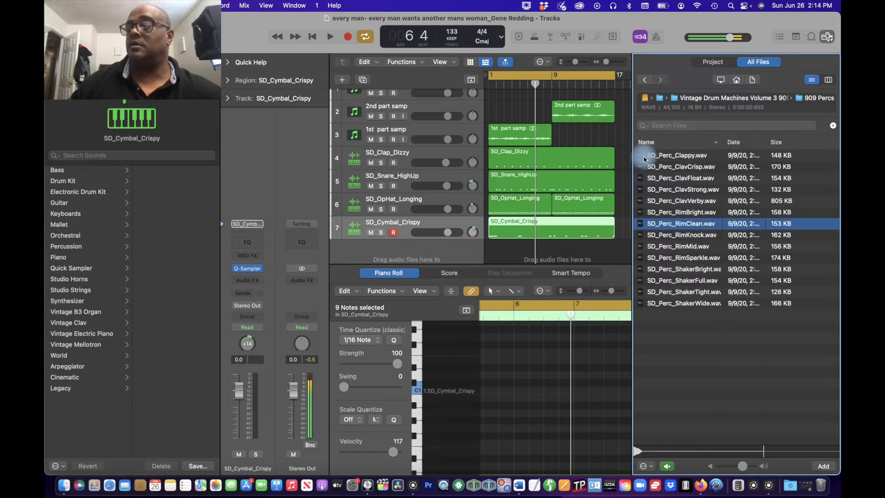
{"action": "key", "text": "Up"}
{"action": "key", "text": "Up"}
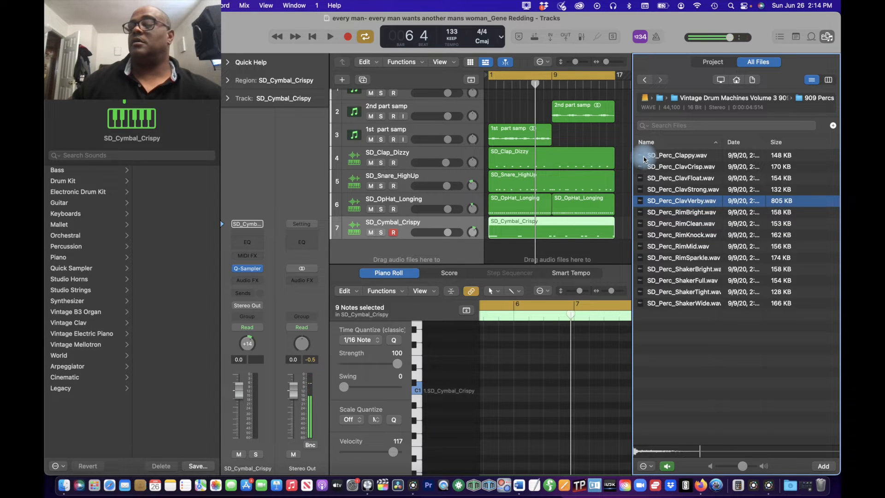
Step: Add SD_Perc_ClavVerby.wav as a Quick Sampler track with a polyphony of 1 in Slice mode
{"action": "key", "text": "space"}
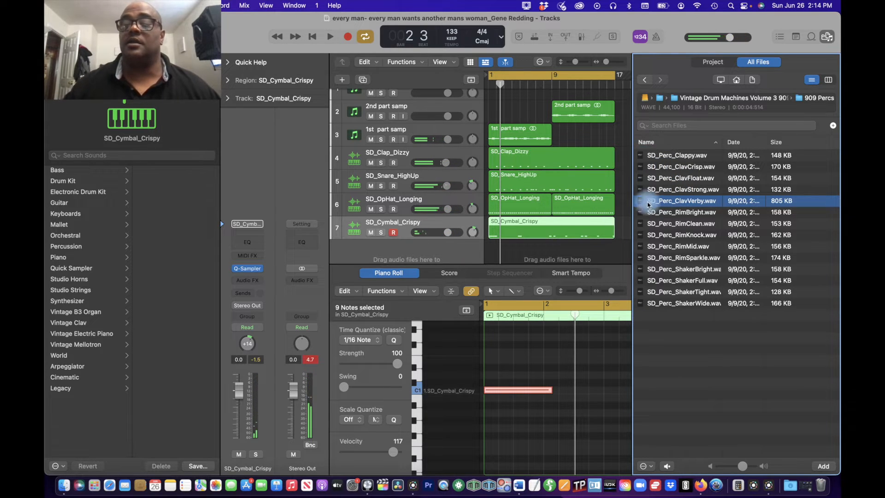
{"action": "left_click_drag", "start_coordinate": [627, 223], "coordinate": [397, 188]}
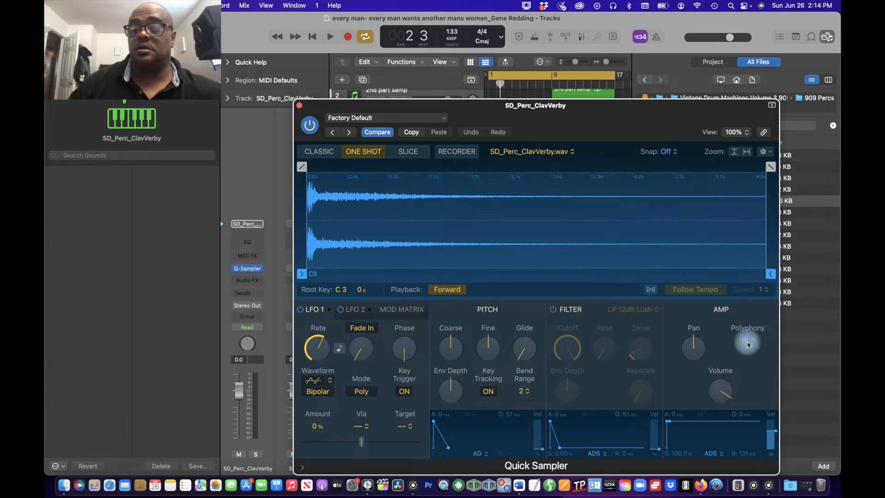
{"action": "left_click", "coordinate": [748, 345]}
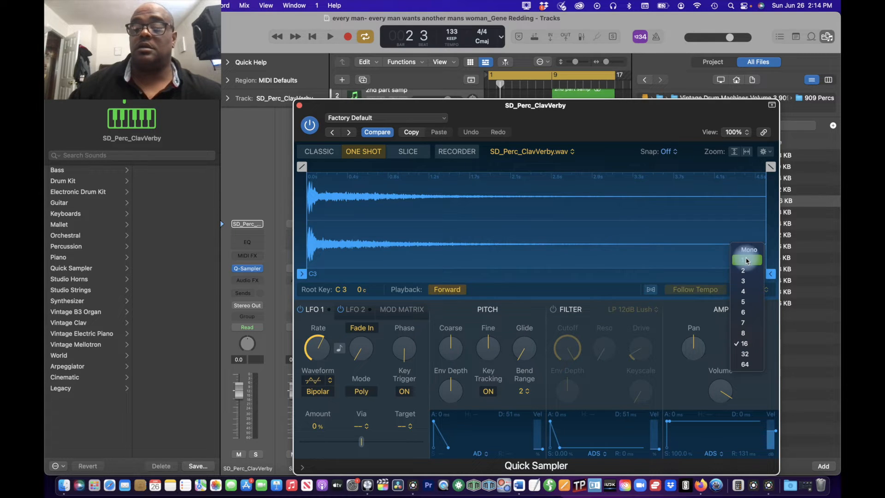
{"action": "left_click", "coordinate": [747, 261]}
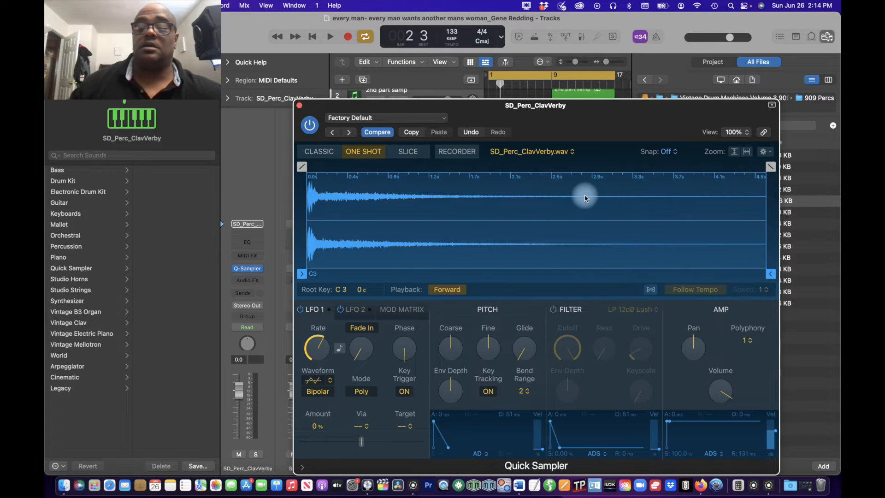
{"action": "left_click", "coordinate": [404, 156]}
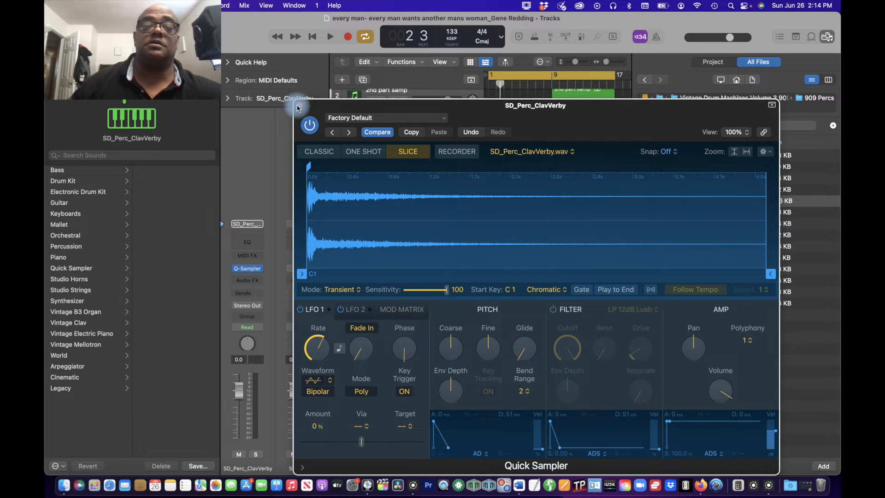
{"action": "left_click", "coordinate": [298, 107]}
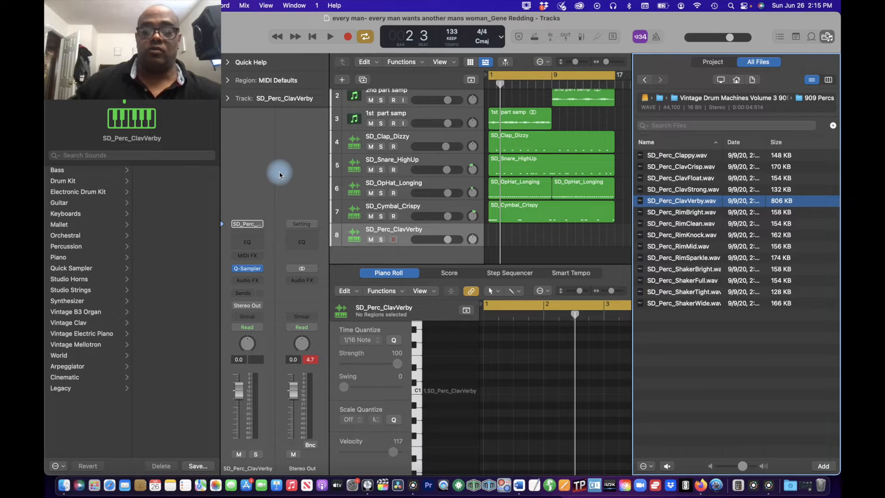
Step: Record a percussion part on the SD_Perc_ClavVerby track, undoing the first take, and extend the region's start to bar 1
{"action": "key", "text": "space"}
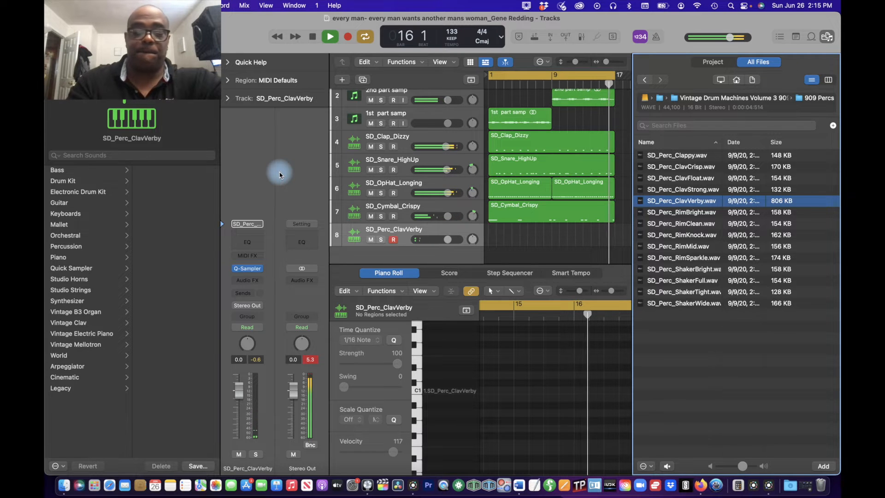
{"action": "key", "text": "r"}
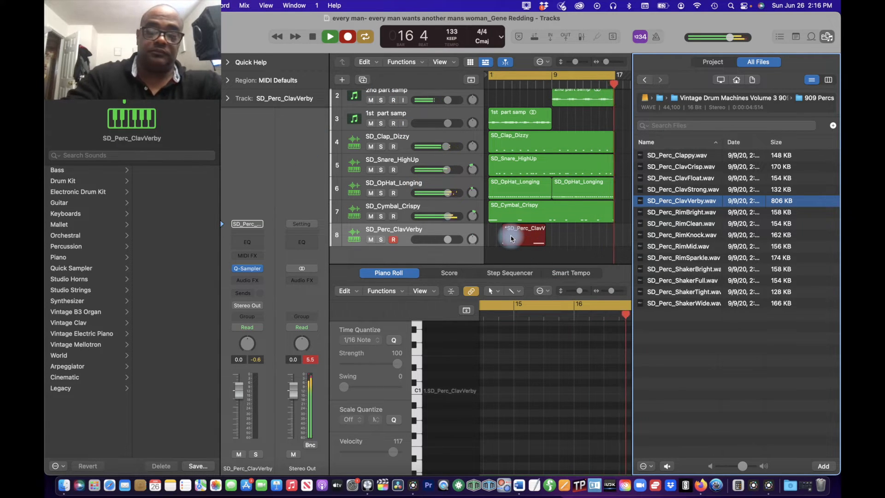
{"action": "key", "text": "super+z"}
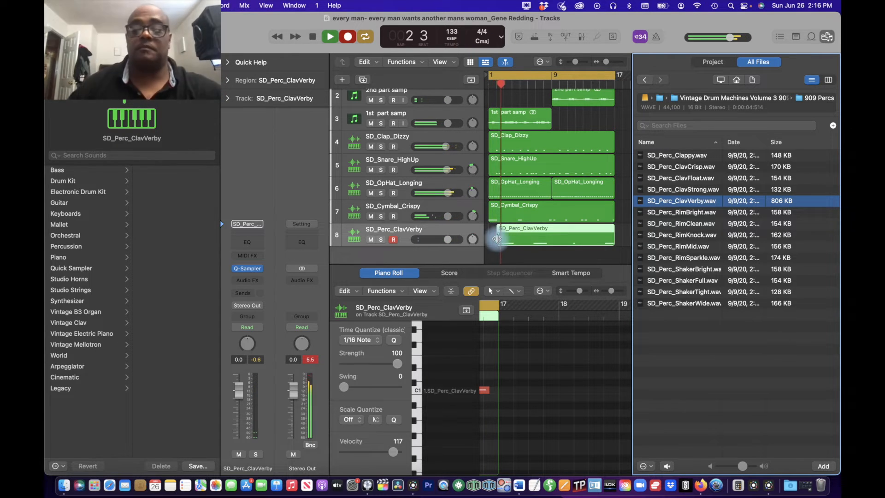
{"action": "left_click_drag", "start_coordinate": [498, 238], "coordinate": [489, 238]}
{"action": "key", "text": "space"}
Step: Quantize all notes of the SD_Perc_ClavVerby region to 1/8 Note
{"action": "left_click", "coordinate": [524, 340]}
{"action": "key", "text": "super+a"}
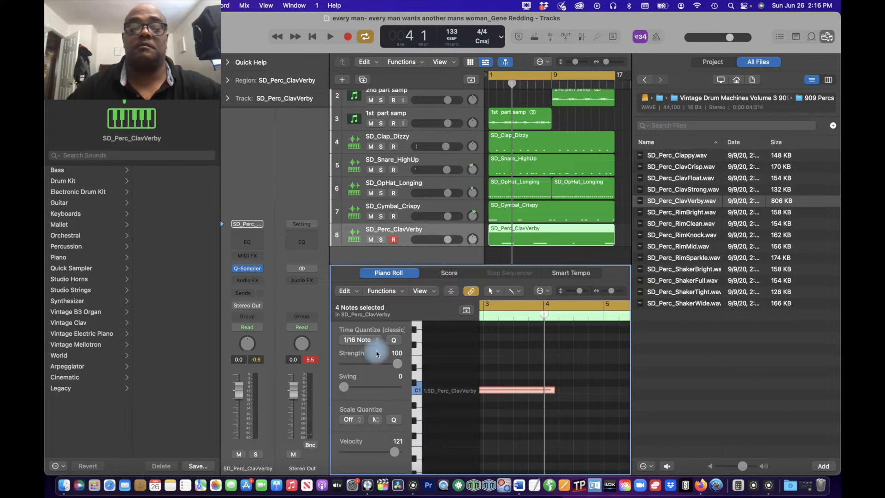
{"action": "left_click", "coordinate": [377, 341]}
{"action": "left_click", "coordinate": [376, 335]}
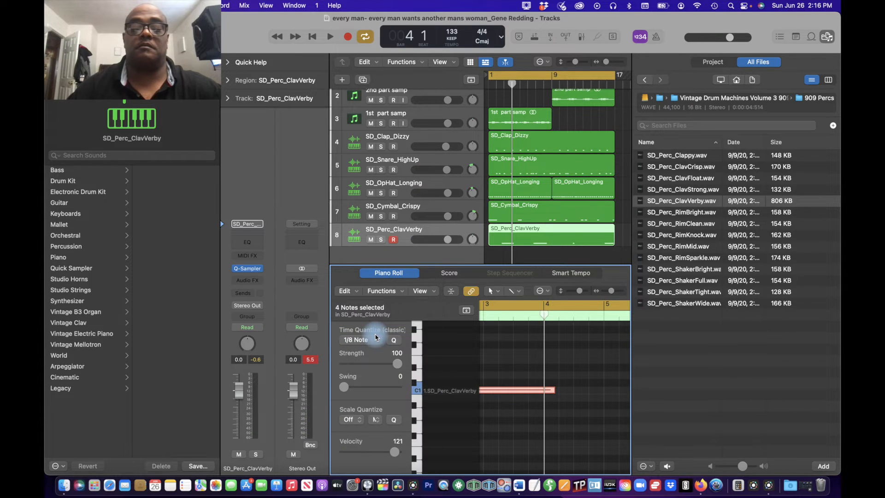
Step: Play back the beat and audition the samples in the 909 FX folder from SD_Perc_FXAlienLanding to SD_Perc_FXStumble.wav
{"action": "key", "text": "space"}
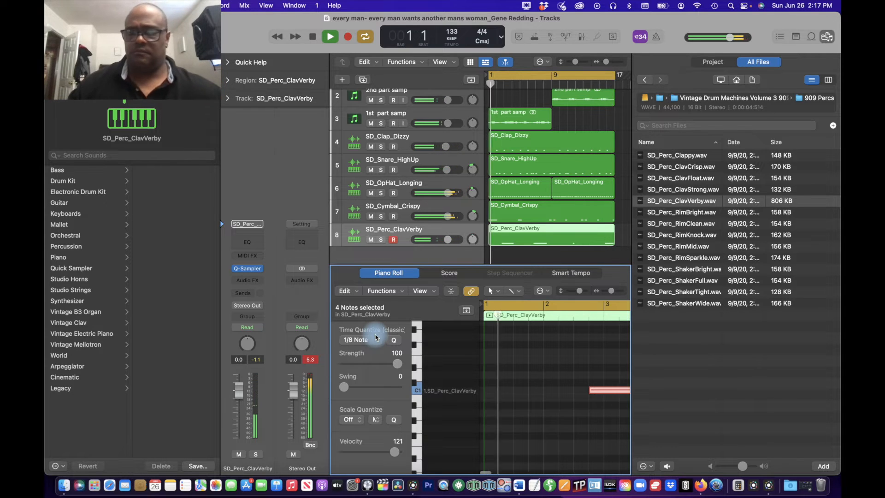
{"action": "key", "text": "space"}
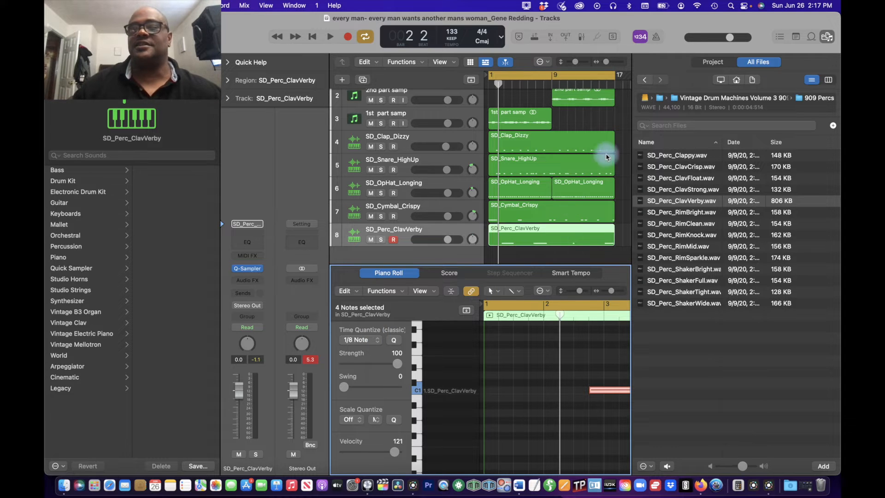
{"action": "left_click", "coordinate": [645, 81]}
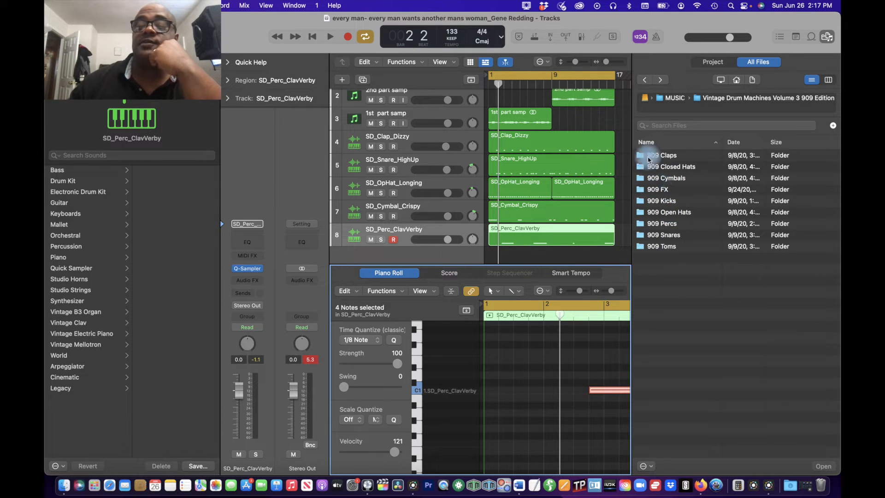
{"action": "double_click", "coordinate": [654, 190]}
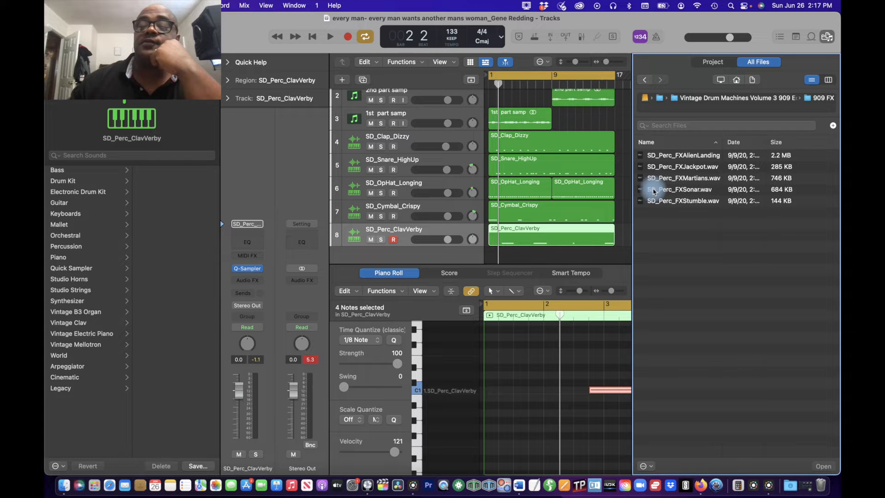
{"action": "left_click", "coordinate": [641, 156]}
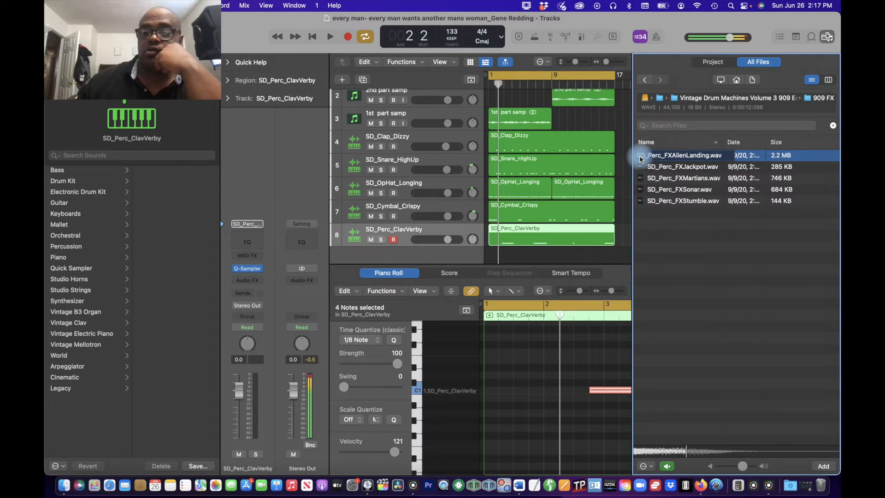
{"action": "key", "text": "Down"}
{"action": "key", "text": "Down"}
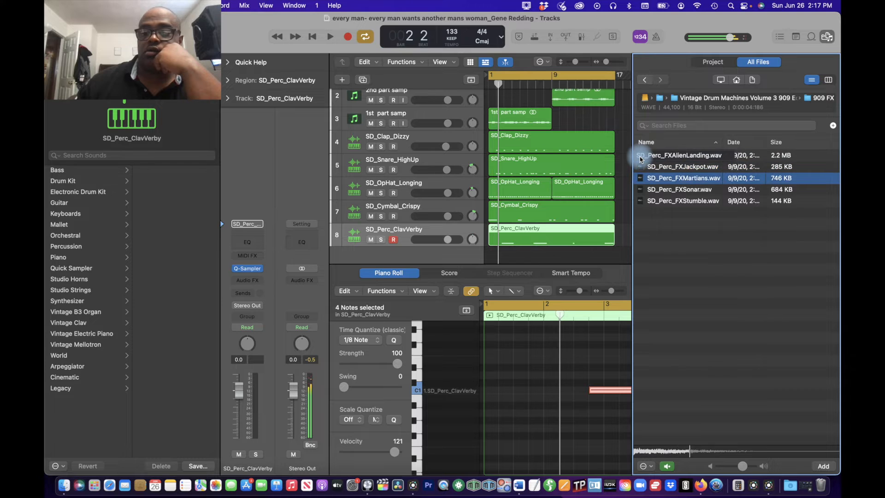
{"action": "key", "text": "Down"}
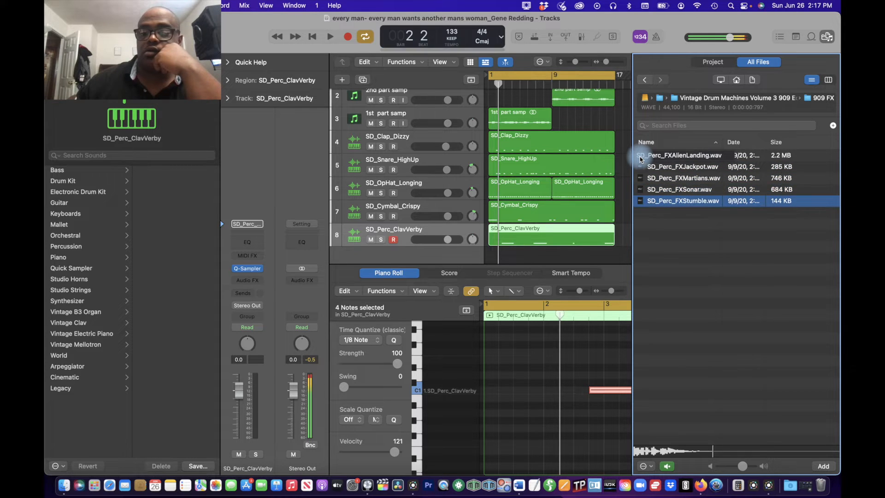
{"action": "key", "text": "Up"}
{"action": "key", "text": "Up"}
{"action": "key", "text": "Up"}
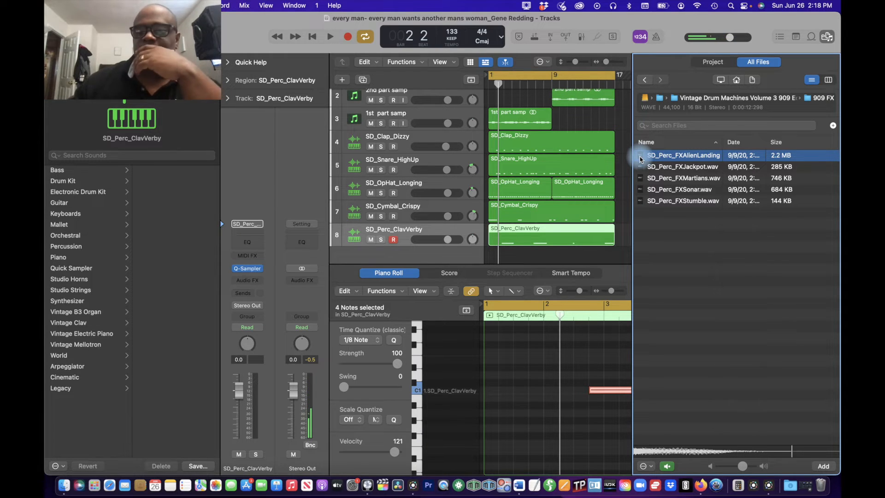
Step: Preview SD_Perc_FXAlienLanding.wav at bar 2 of the beat, comparing it with the beat's playback
{"action": "key", "text": "space"}
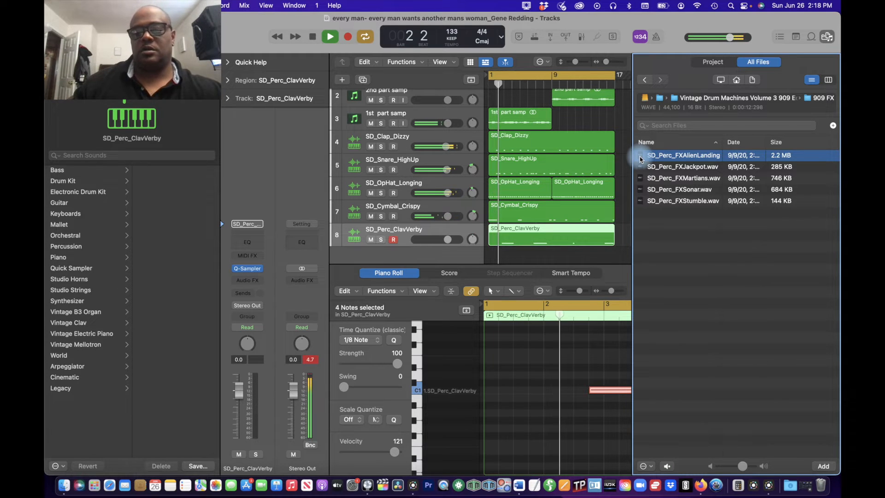
{"action": "left_click", "coordinate": [640, 160]}
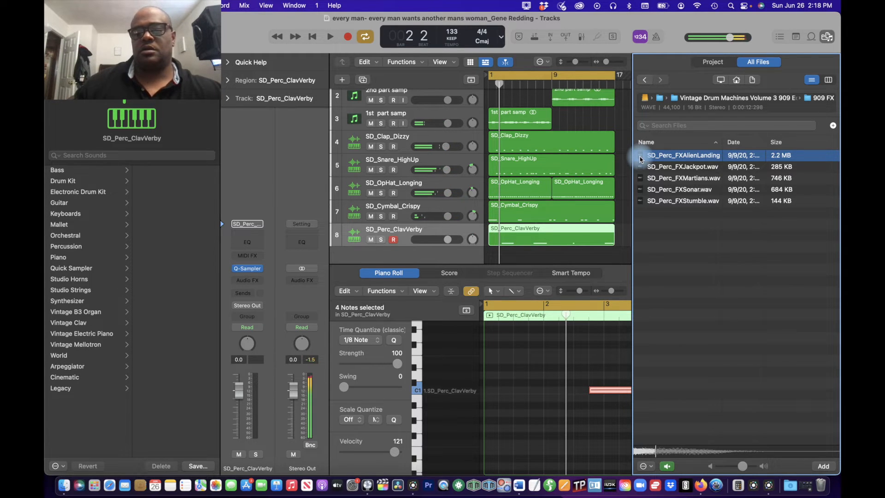
{"action": "key", "text": "space"}
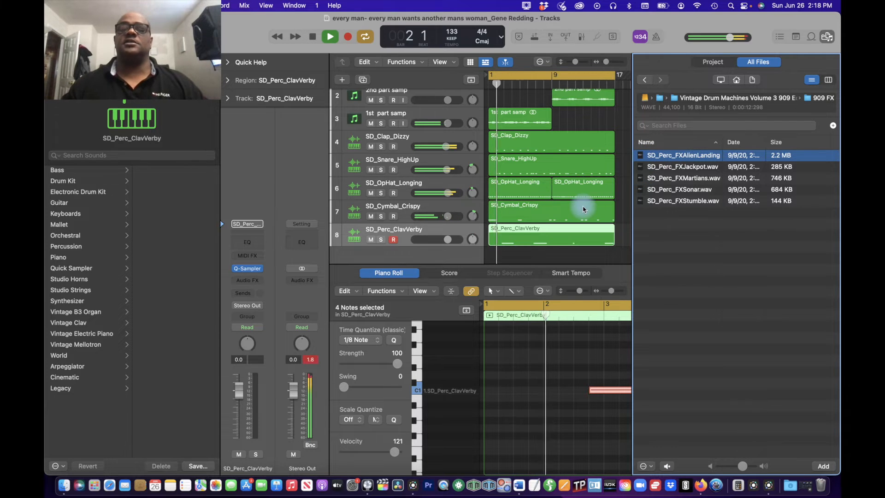
Step: Add SD_Perc_FXAlienLanding.wav as a Quick Sampler (Original) track below SD_Perc_ClavVerby with a polyphony of 1
{"action": "scroll", "coordinate": [583, 206], "scroll_direction": "down", "scroll_amount": 3}
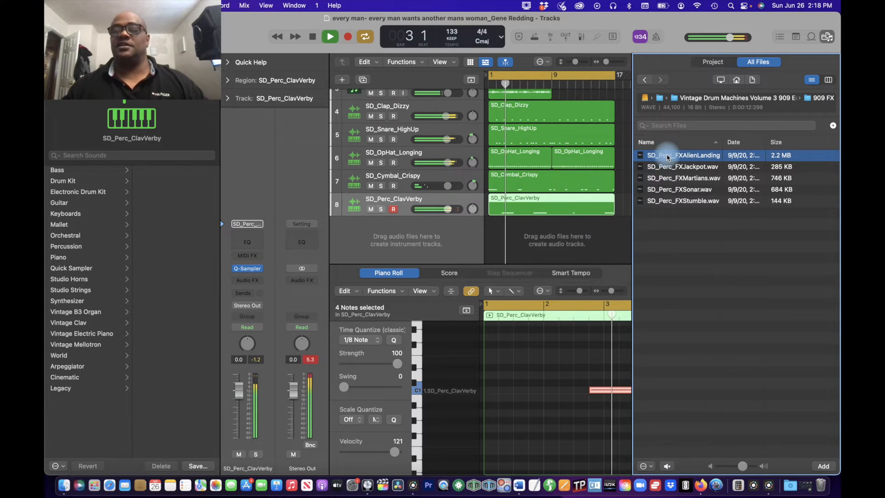
{"action": "left_click_drag", "start_coordinate": [667, 157], "coordinate": [387, 189]}
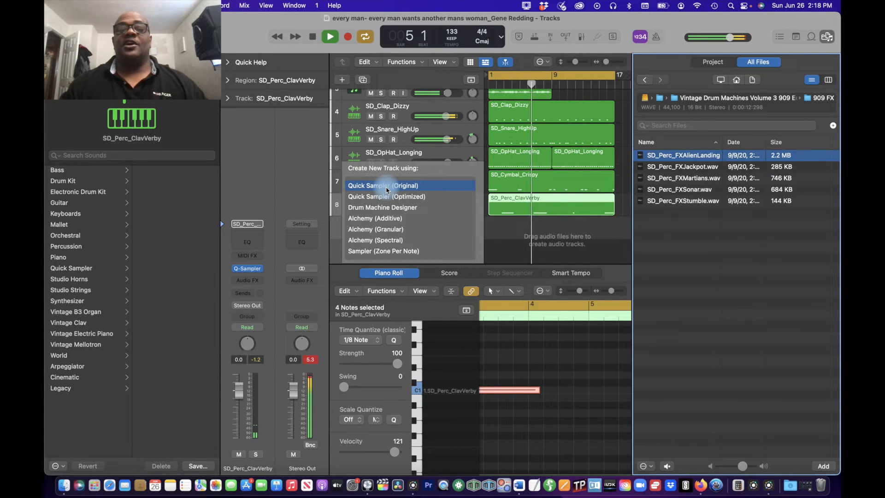
{"action": "left_click_drag", "start_coordinate": [387, 189], "coordinate": [386, 188]}
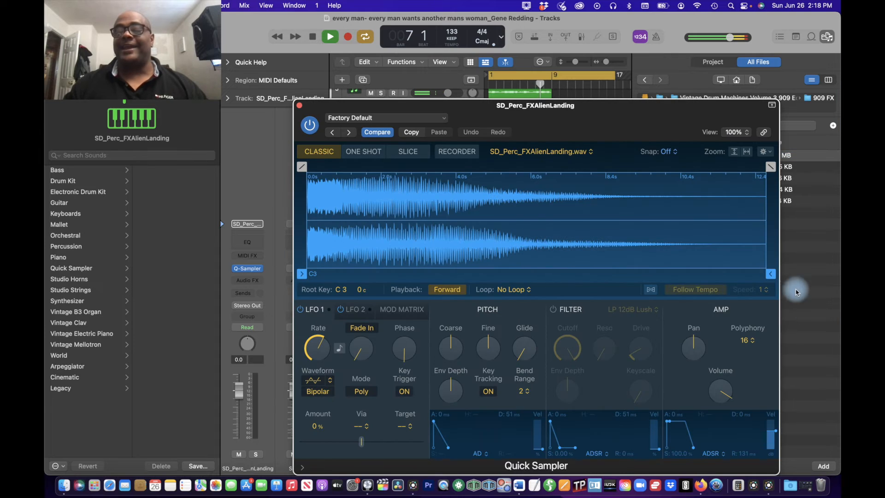
{"action": "left_click", "coordinate": [748, 340]}
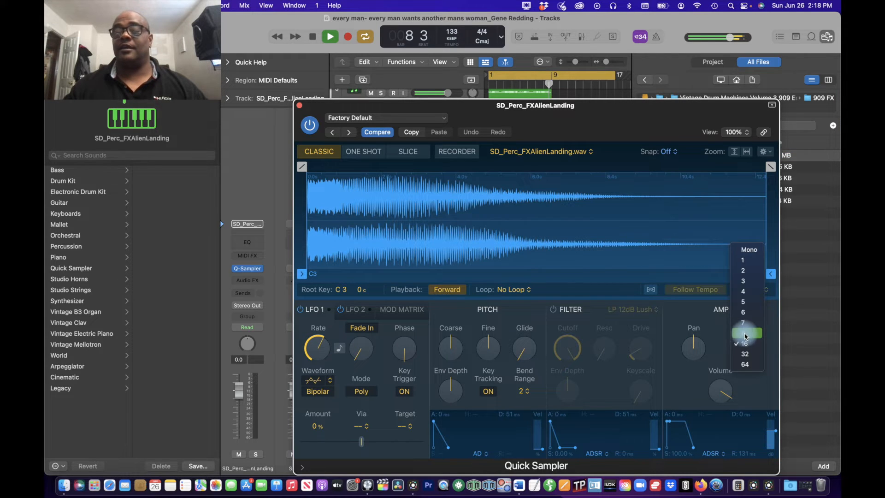
{"action": "left_click", "coordinate": [747, 261]}
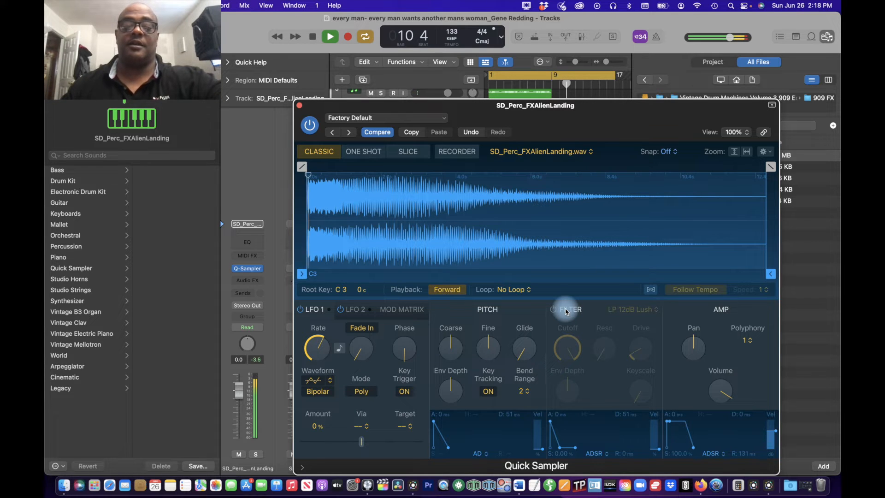
Step: Switch the SD_Perc_FXAlienLanding sampler to Slice mode with a transient sensitivity of 0 and close its window
{"action": "left_click", "coordinate": [415, 150]}
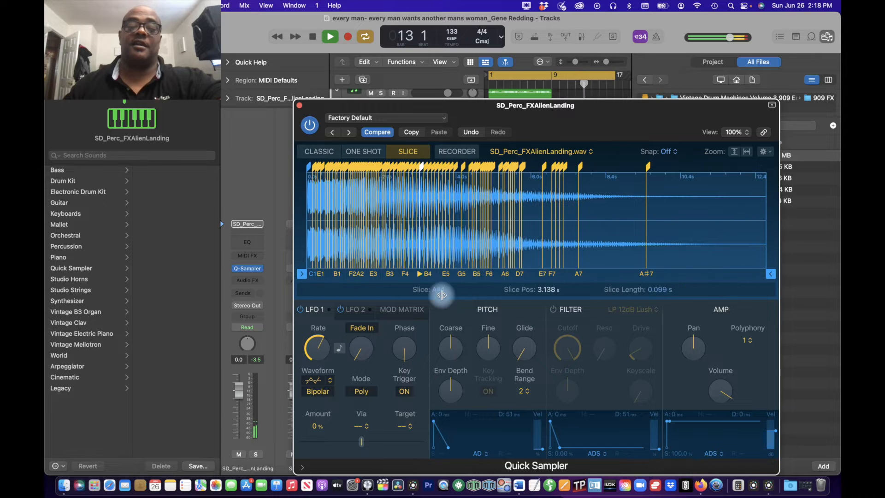
{"action": "left_click_drag", "start_coordinate": [446, 289], "coordinate": [419, 289]}
{"action": "left_click_drag", "start_coordinate": [331, 309], "coordinate": [274, 333]}
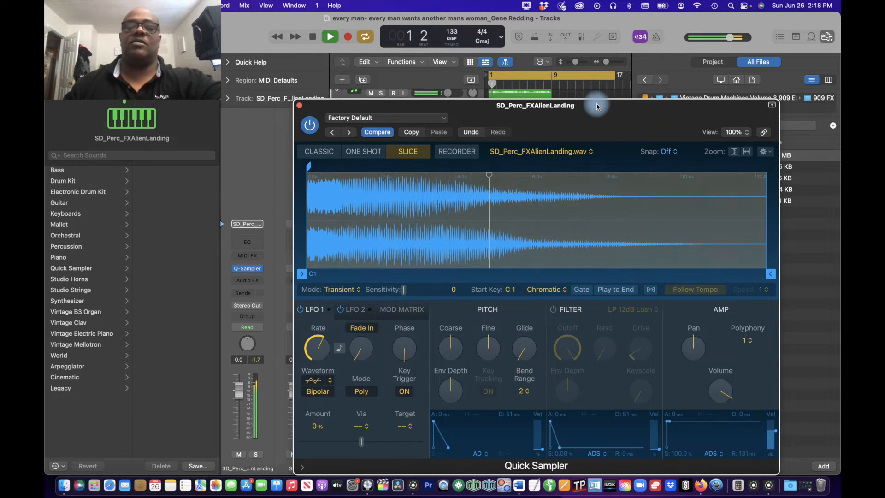
{"action": "left_click_drag", "start_coordinate": [596, 106], "coordinate": [730, 64]}
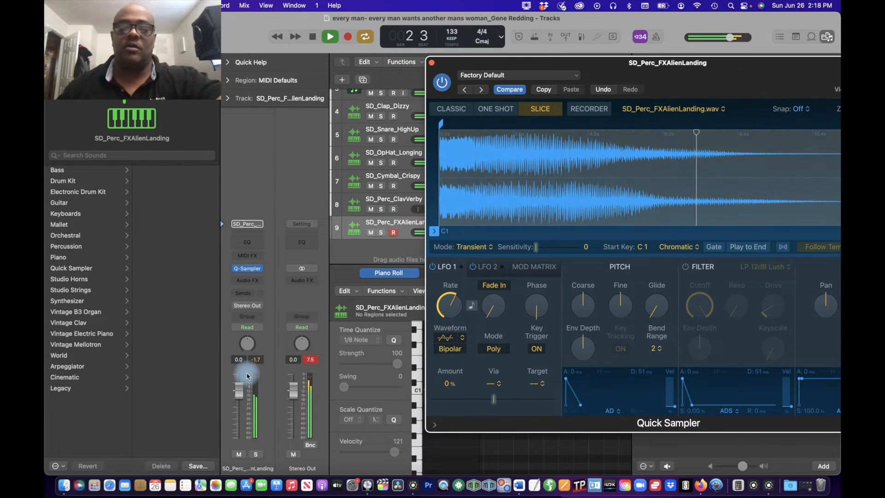
{"action": "left_click", "coordinate": [433, 64]}
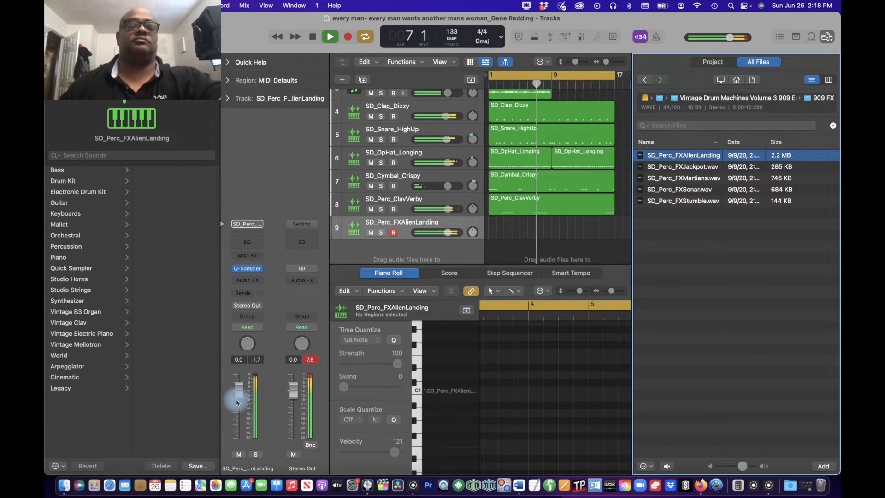
Step: Set the SD_Perc_FXAlienLanding track's volume to -5.0 dB
{"action": "left_click_drag", "start_coordinate": [238, 397], "coordinate": [239, 412]}
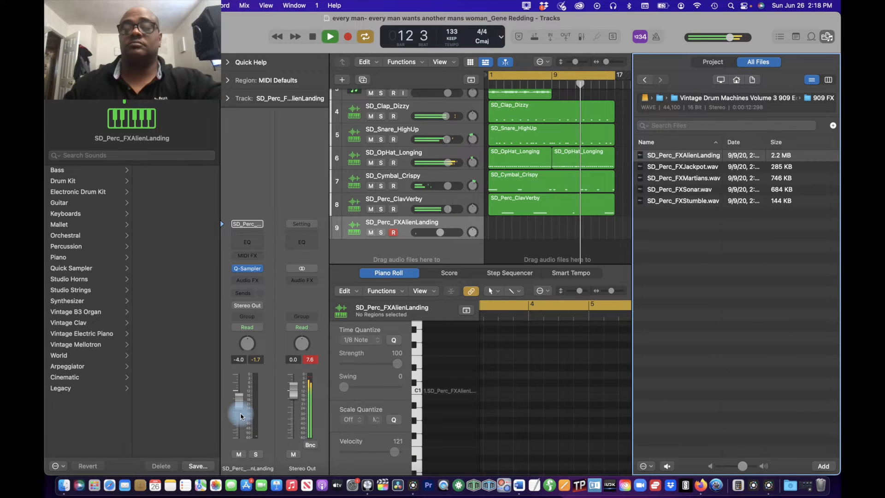
{"action": "left_click_drag", "start_coordinate": [241, 416], "coordinate": [242, 411]}
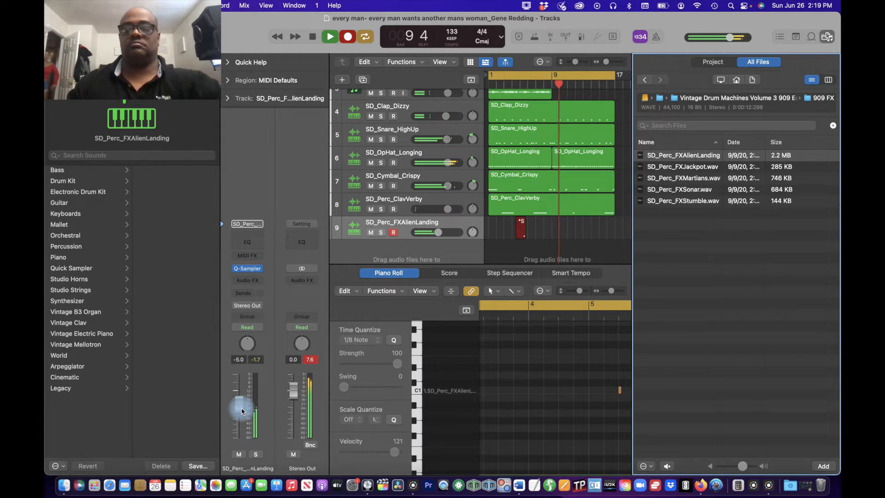
{"action": "key", "text": "space"}
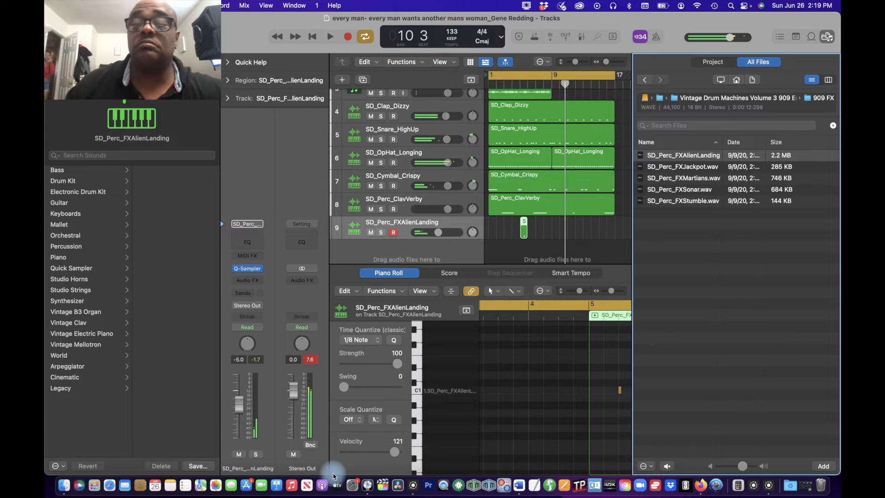
{"action": "left_click", "coordinate": [521, 234]}
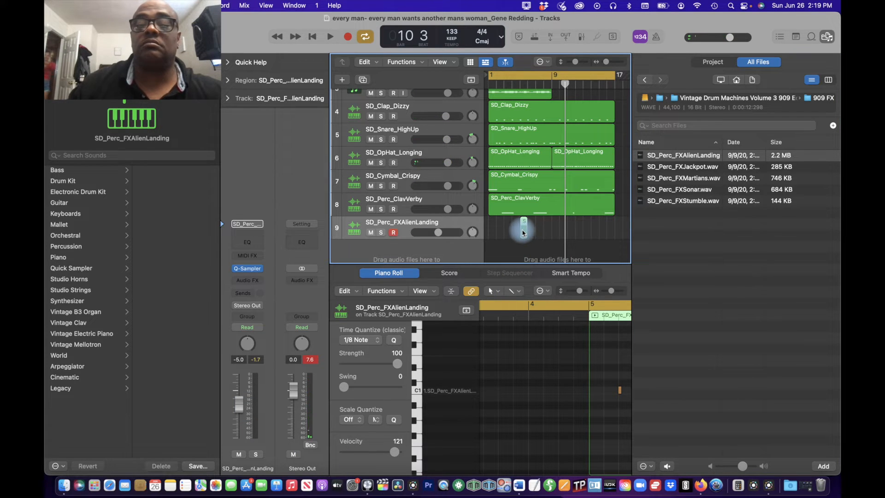
{"action": "key", "text": "super+Right"}
{"action": "key", "text": "super+Right"}
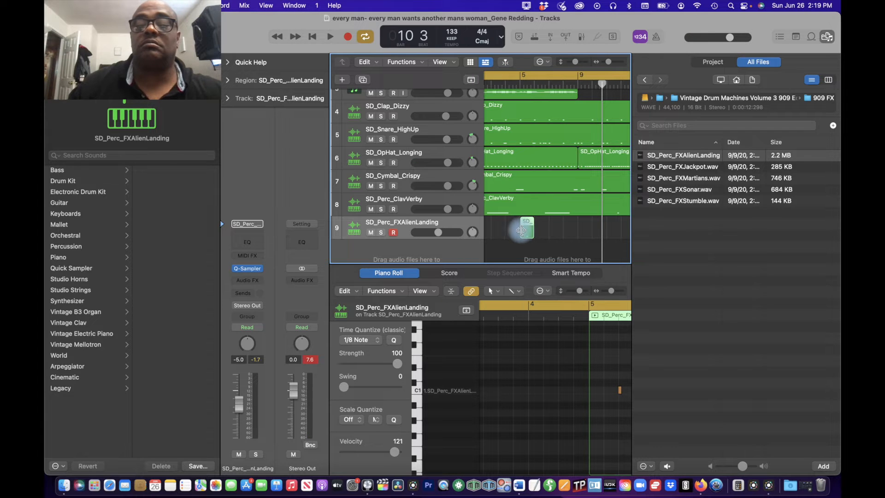
{"action": "left_click_drag", "start_coordinate": [521, 230], "coordinate": [448, 233]}
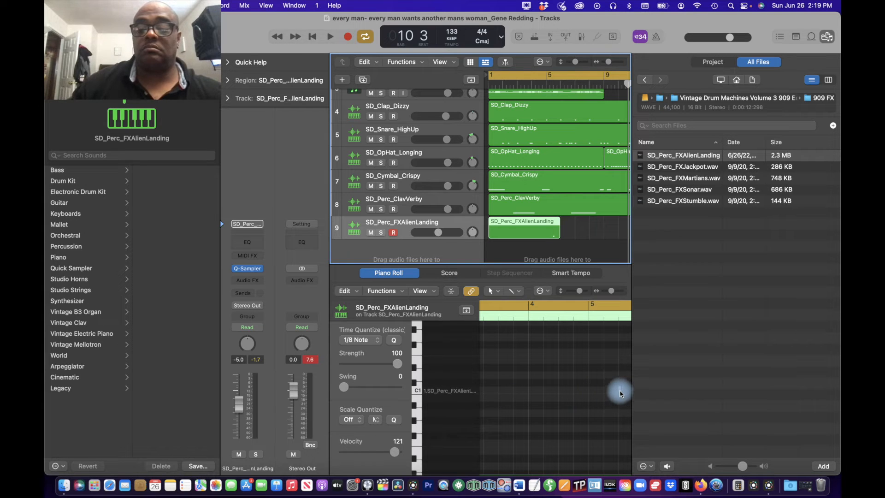
{"action": "mouse_move", "coordinate": [620, 393]}
{"action": "left_mouse_down"}
{"action": "mouse_move", "coordinate": [593, 396]}
{"action": "mouse_move", "coordinate": [620, 391]}
{"action": "left_mouse_up"}
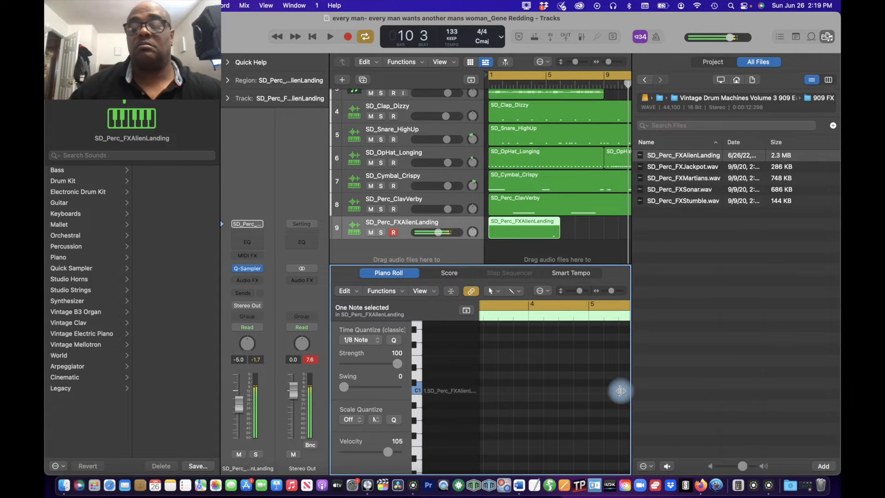
{"action": "key", "text": "space"}
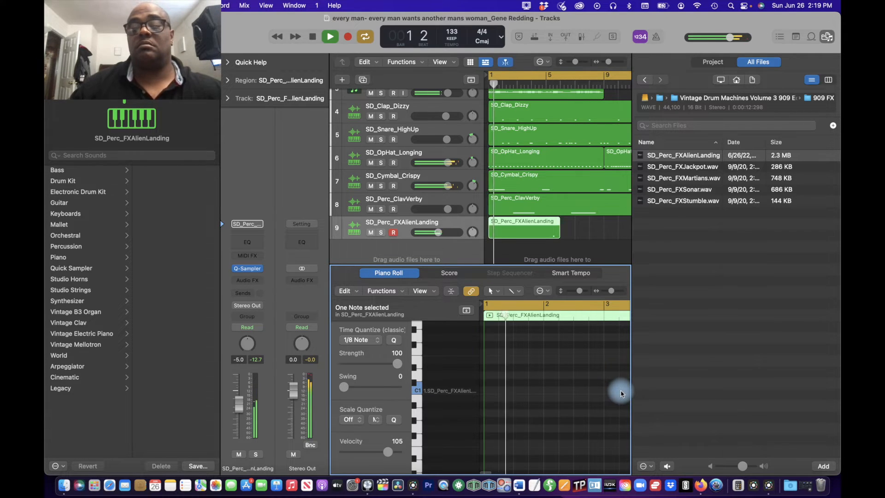
{"action": "key", "text": "space"}
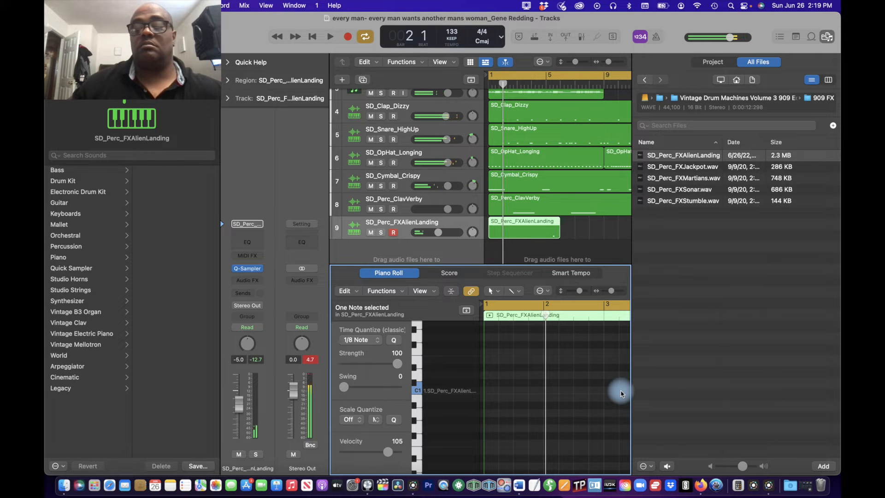
{"action": "scroll", "coordinate": [621, 394], "scroll_direction": "left", "scroll_amount": 2}
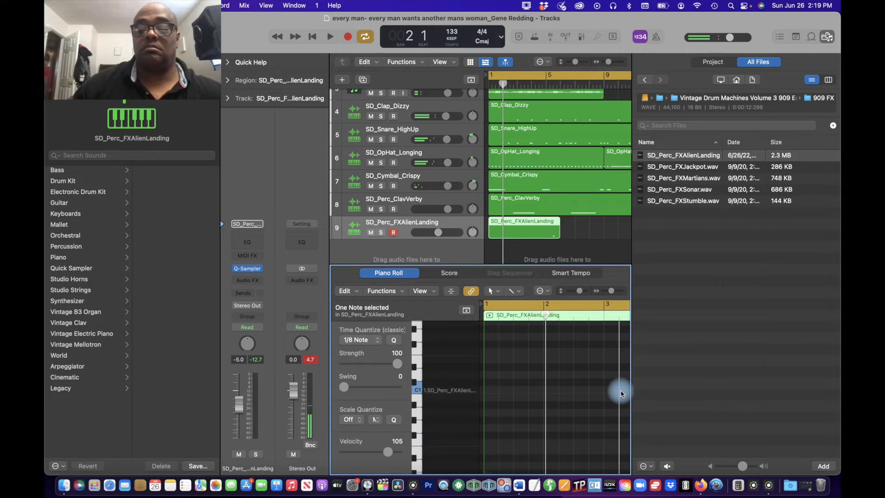
{"action": "scroll", "coordinate": [620, 394], "scroll_direction": "right", "scroll_amount": 5}
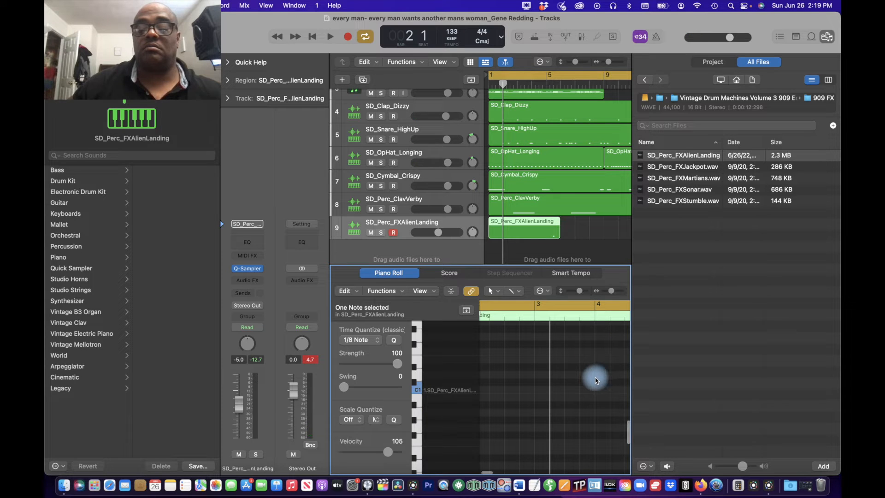
{"action": "key", "text": "super+z"}
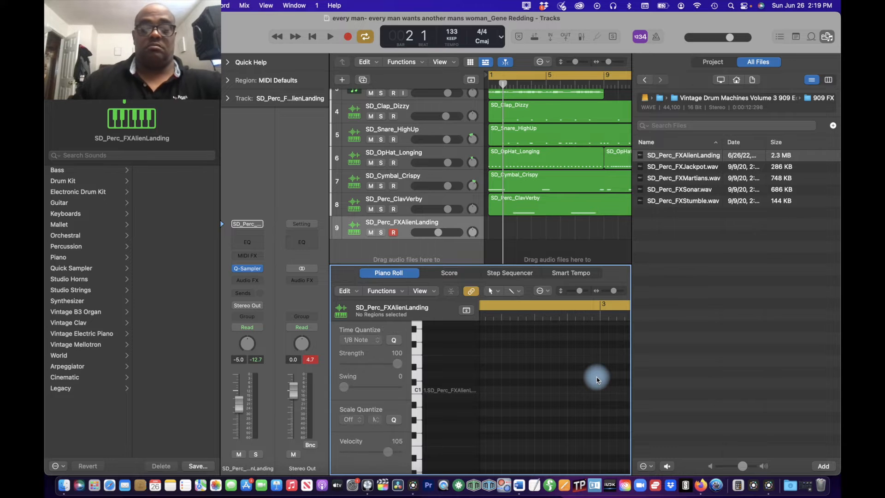
Step: Record an effects part from bar 1 on the SD_Perc_FXAlienLanding track and extend the region's end to bar 9
{"action": "key", "text": "r"}
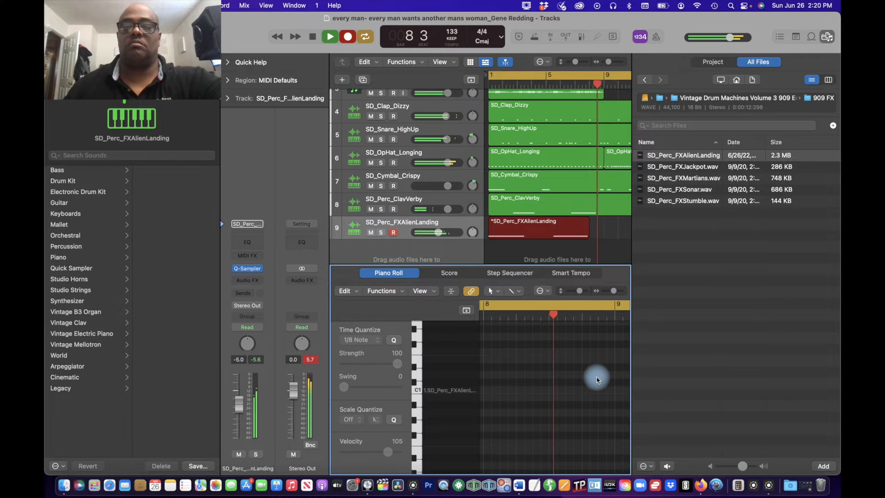
{"action": "key", "text": "space"}
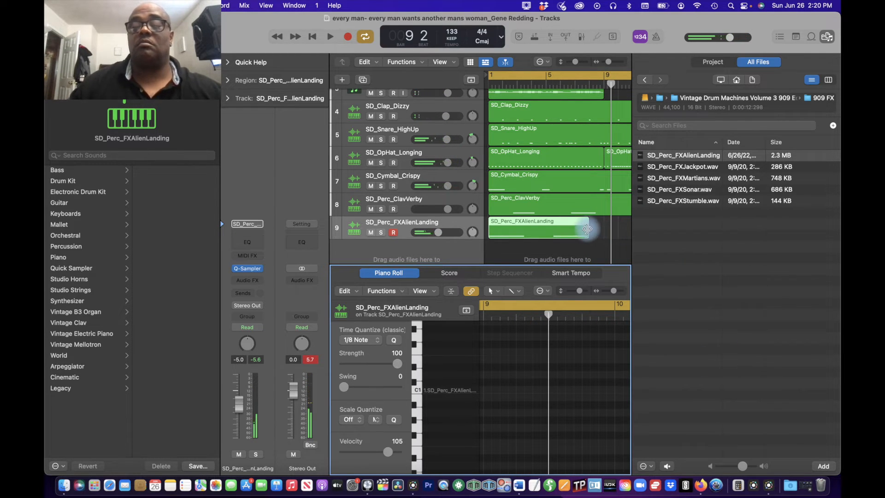
{"action": "left_click_drag", "start_coordinate": [587, 229], "coordinate": [599, 229]}
{"action": "double_click", "coordinate": [550, 228]}
{"action": "left_click", "coordinate": [550, 226]}
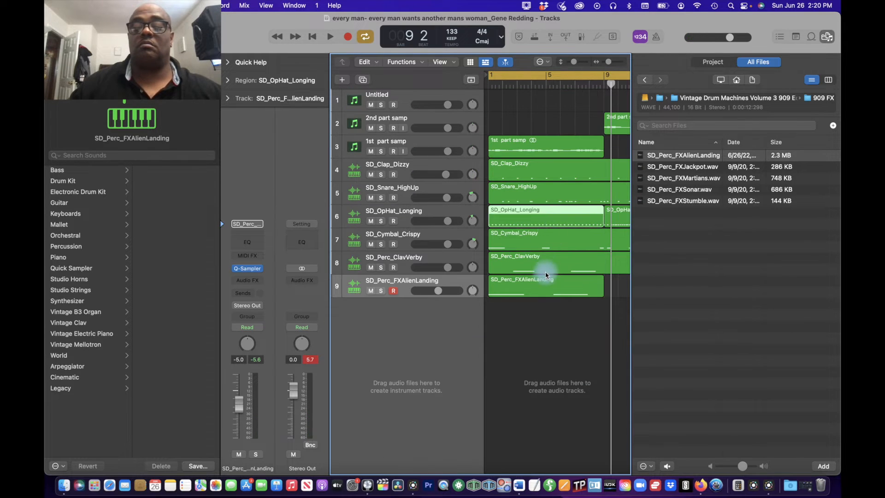
Step: Open the SD_Perc_FXAlienLanding region in the Piano Roll and quantize all its notes to 1/8 Note
{"action": "left_click", "coordinate": [541, 292]}
{"action": "double_click", "coordinate": [541, 291]}
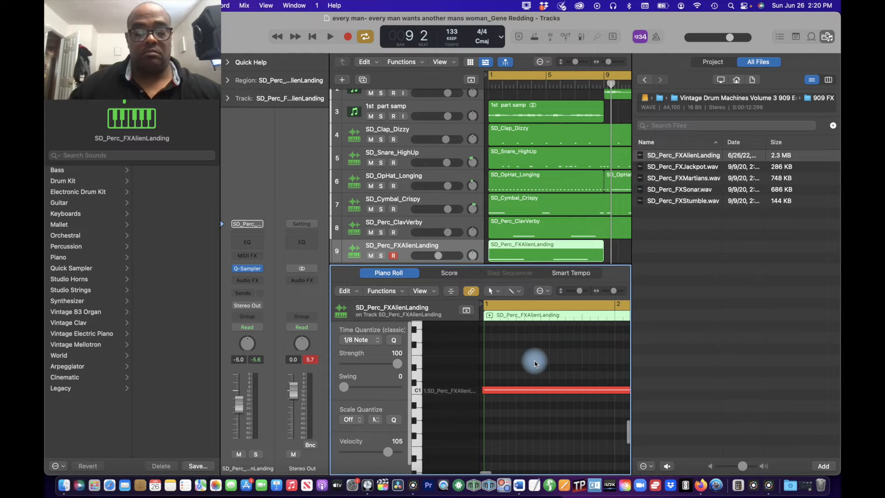
{"action": "key", "text": "super+a"}
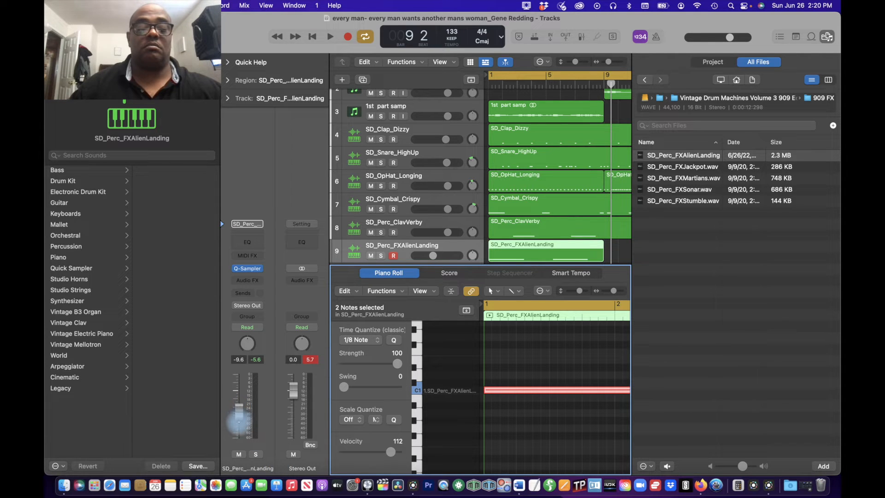
Step: Lower the SD_Perc_FXAlienLanding track's volume to -13.8 dB while the beat plays
{"action": "key", "text": "space"}
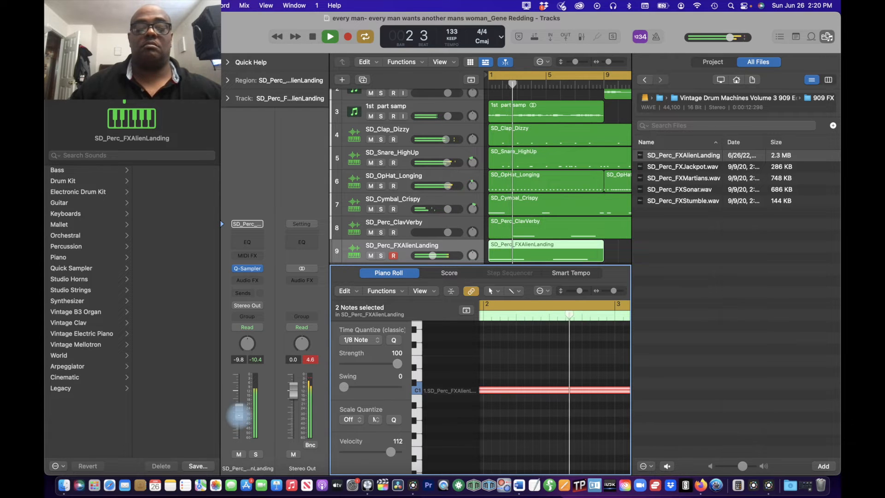
{"action": "left_click_drag", "start_coordinate": [239, 415], "coordinate": [238, 421]}
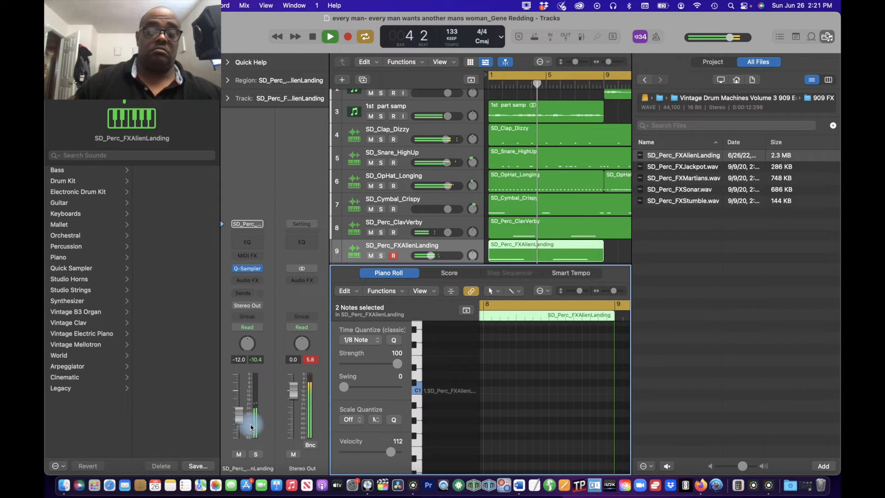
{"action": "left_click_drag", "start_coordinate": [239, 424], "coordinate": [240, 420]}
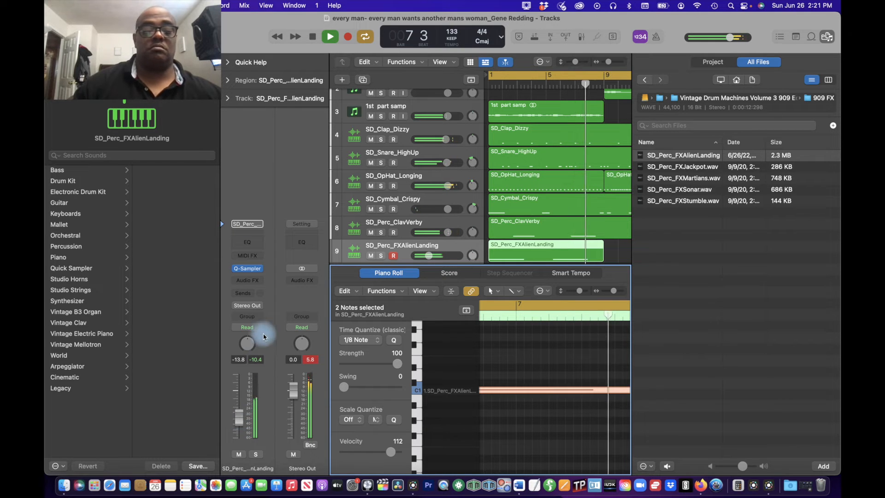
Step: Record pan automation on the SD_Perc_FXAlienLanding track in Touch mode, sweeping between the two sides, and return it to Read mode
{"action": "left_click_drag", "start_coordinate": [246, 344], "coordinate": [259, 390]}
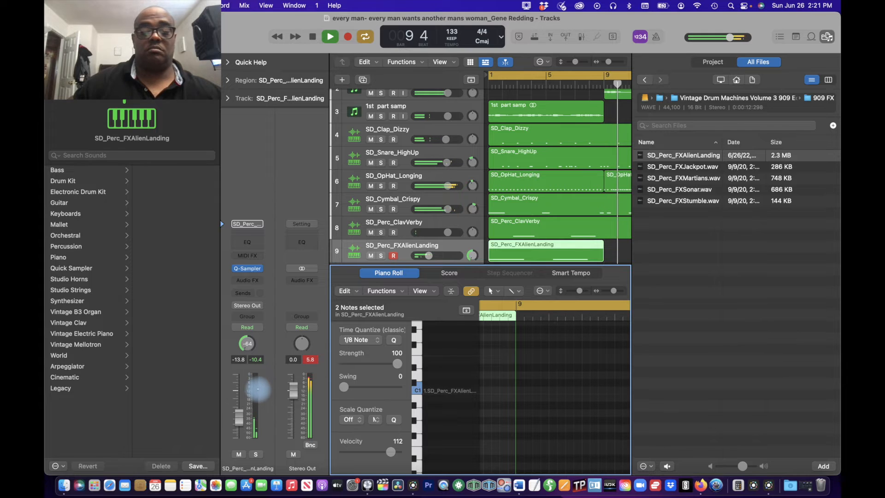
{"action": "left_click", "coordinate": [249, 327]}
{"action": "left_click", "coordinate": [245, 338]}
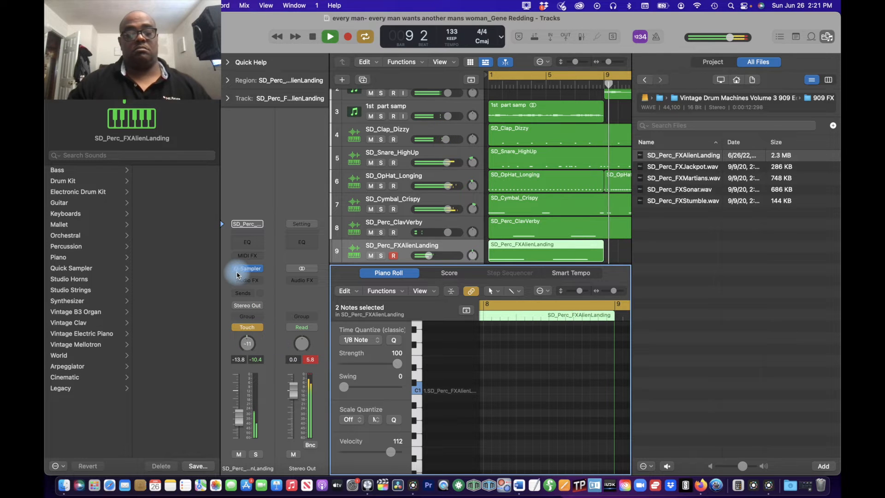
{"action": "key", "text": "space"}
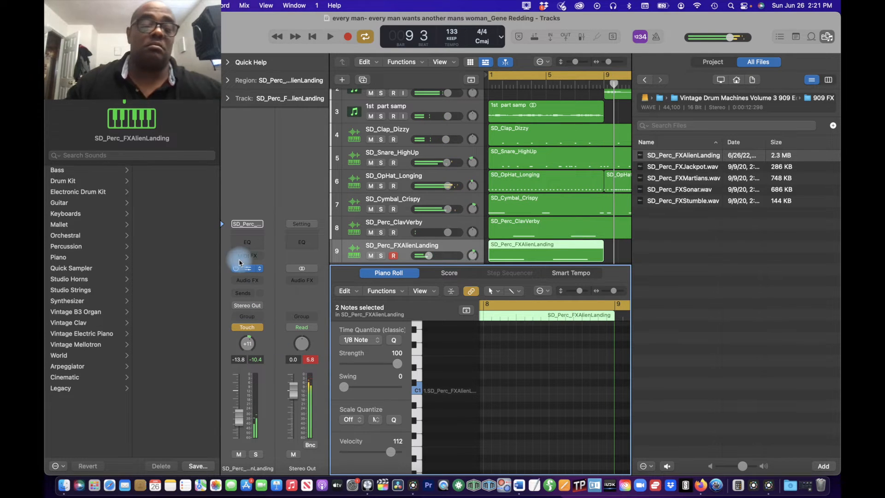
{"action": "left_click", "coordinate": [249, 327]}
{"action": "left_click", "coordinate": [255, 321]}
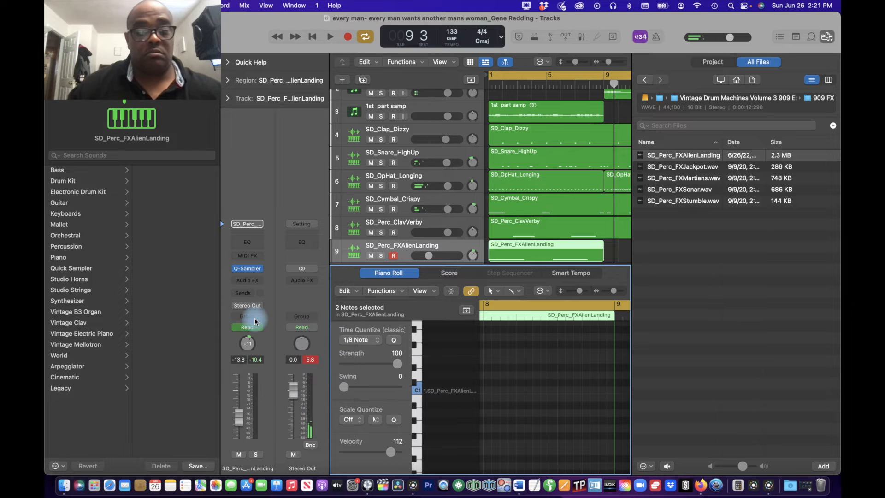
Step: Play the beat, lower the Stereo Out volume to -5.6 dB and reset its peak level display
{"action": "key", "text": "space"}
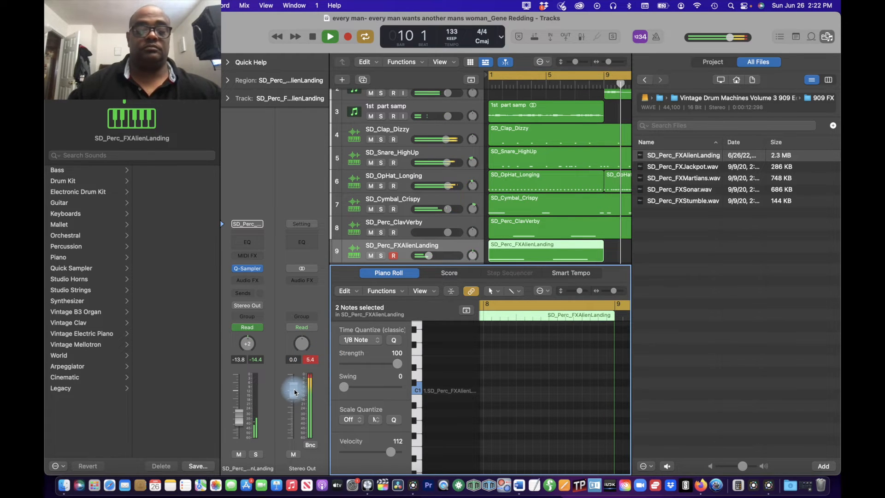
{"action": "left_click", "coordinate": [315, 363]}
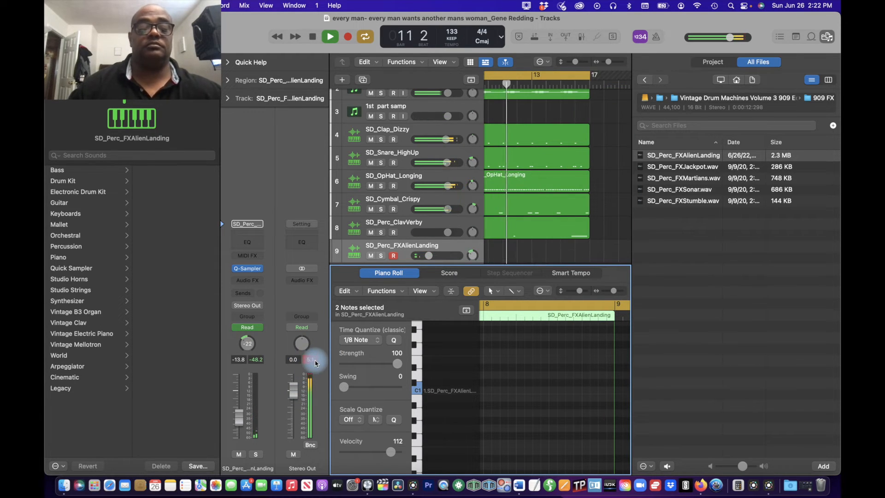
{"action": "left_click", "coordinate": [293, 395]}
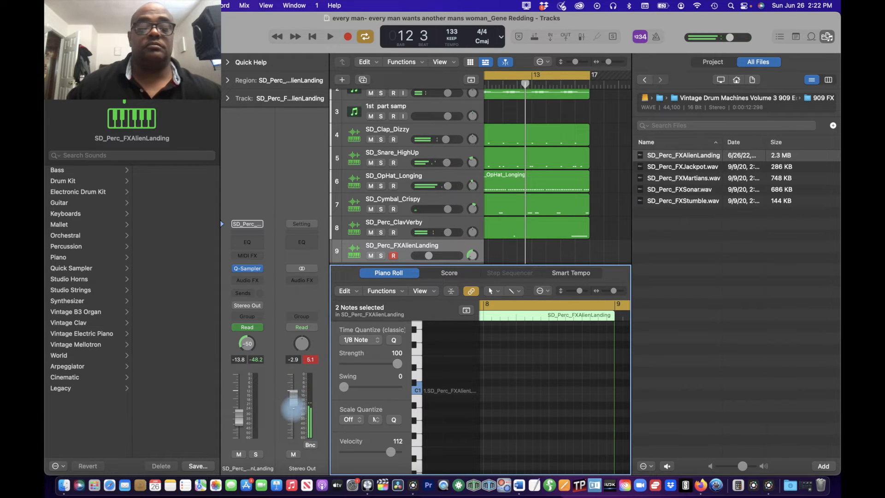
{"action": "left_click_drag", "start_coordinate": [295, 416], "coordinate": [294, 415]}
{"action": "key", "text": "space"}
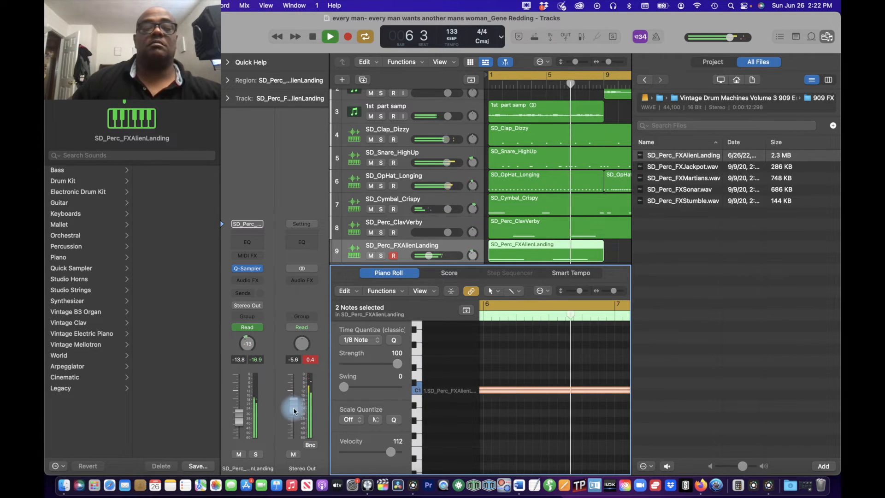
{"action": "left_click", "coordinate": [310, 360]}
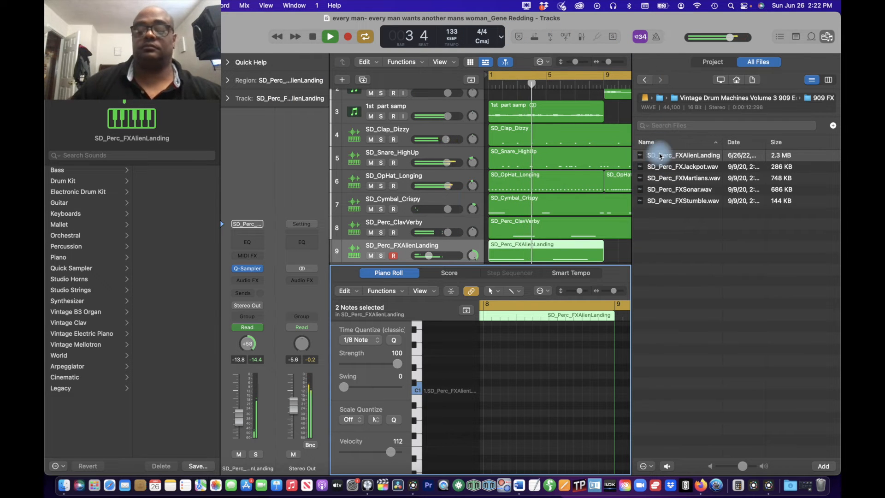
Step: Open the 909 Kicks folder and audition the kick samples from SD_Kick_Alauda.wav to SD_Kick_Europa.wav
{"action": "left_click", "coordinate": [645, 82]}
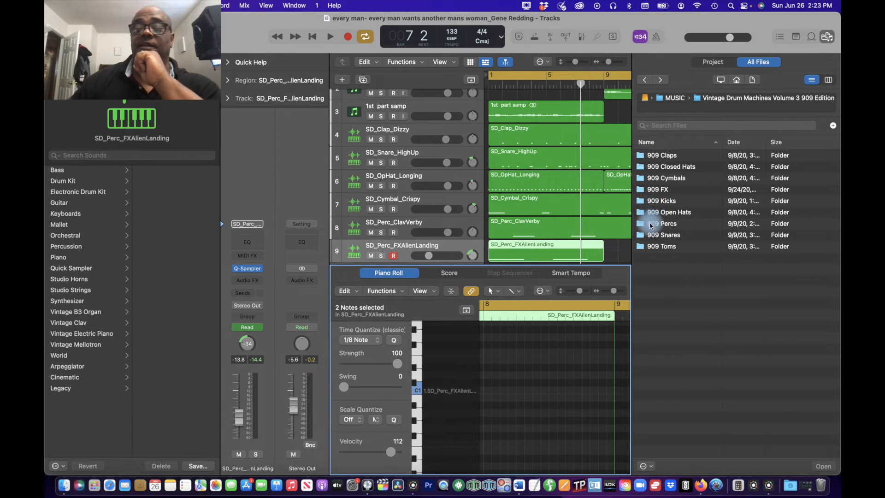
{"action": "double_click", "coordinate": [643, 201]}
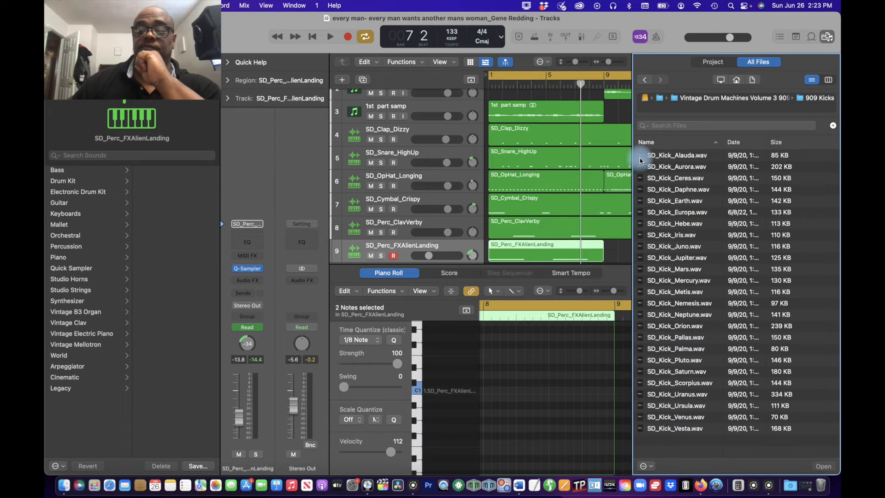
{"action": "left_click", "coordinate": [641, 158]}
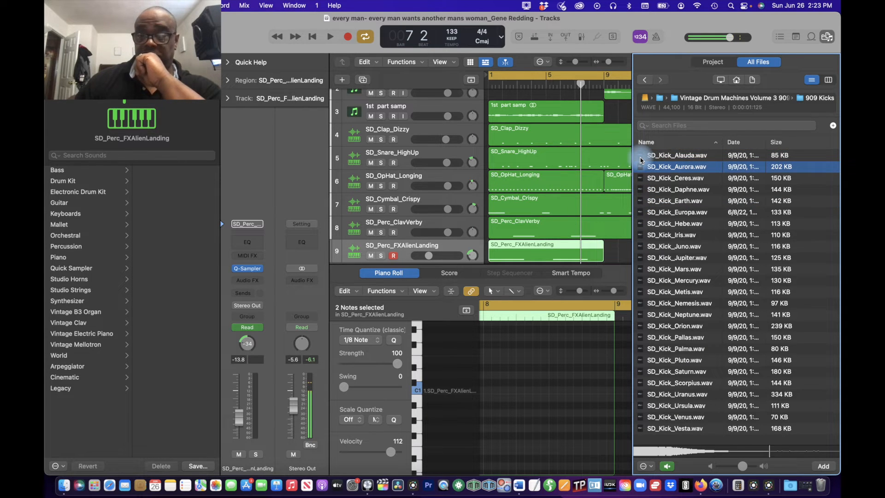
{"action": "key", "text": "Down"}
{"action": "key", "text": "Down"}
{"action": "key", "text": "Down"}
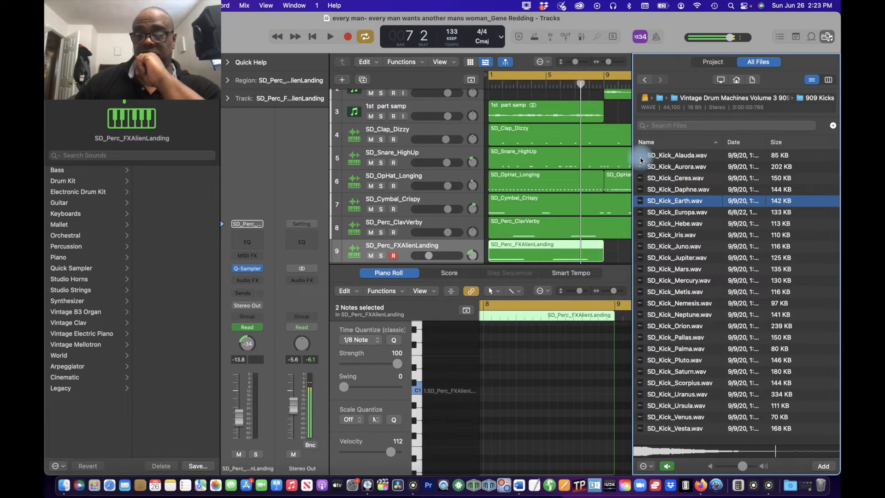
{"action": "key", "text": "Down"}
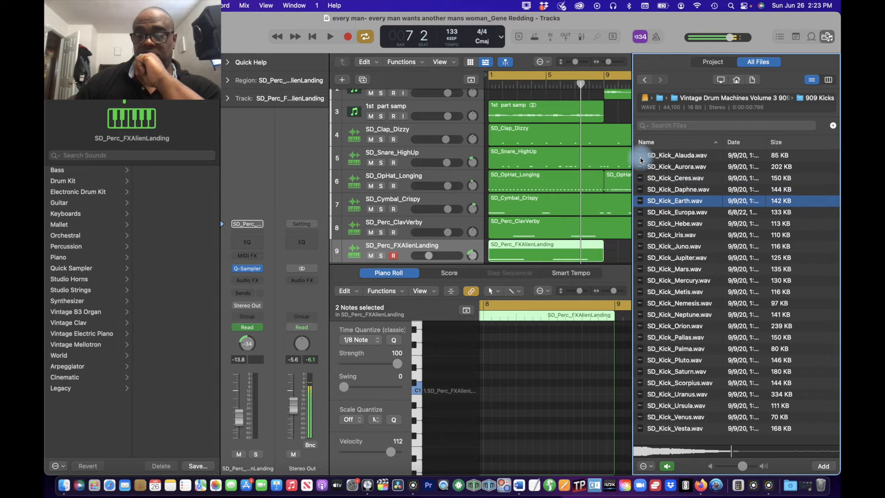
{"action": "key", "text": "Up"}
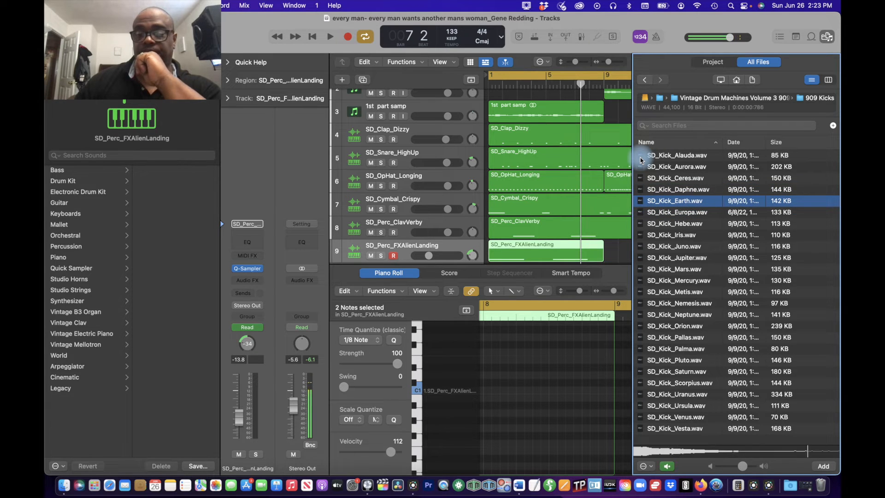
{"action": "key", "text": "Return"}
{"action": "key", "text": "space"}
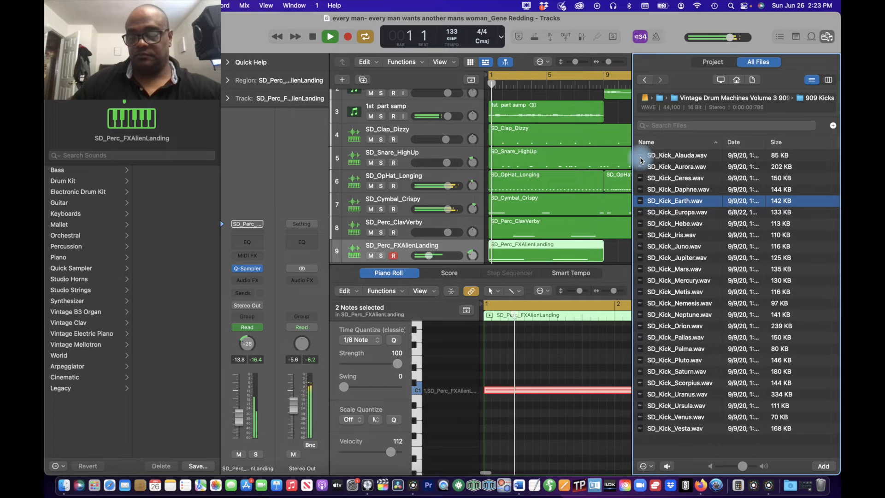
{"action": "key", "text": "space"}
{"action": "key", "text": "Down"}
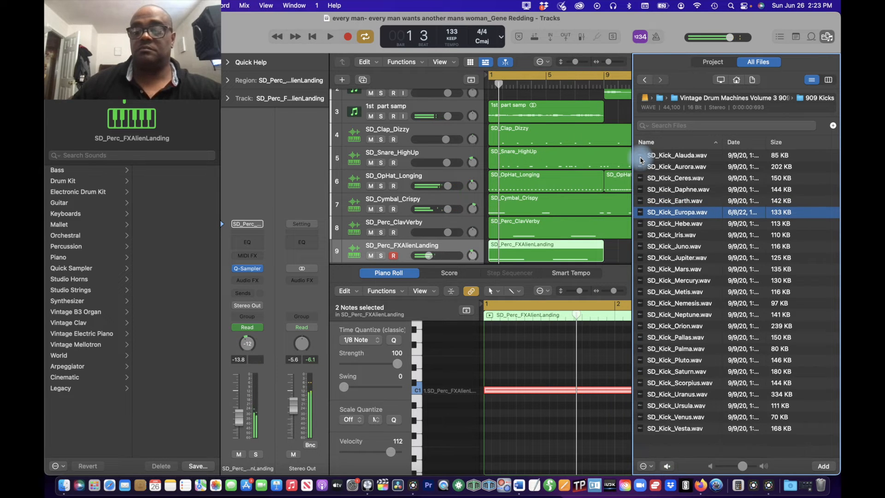
Step: Add SD_Kick_Europa.wav as a Quick Sampler track below SD_Perc_FXAlienLanding, with a polyphony of 1 and Slice mode
{"action": "scroll", "coordinate": [619, 221], "scroll_direction": "down", "scroll_amount": 3}
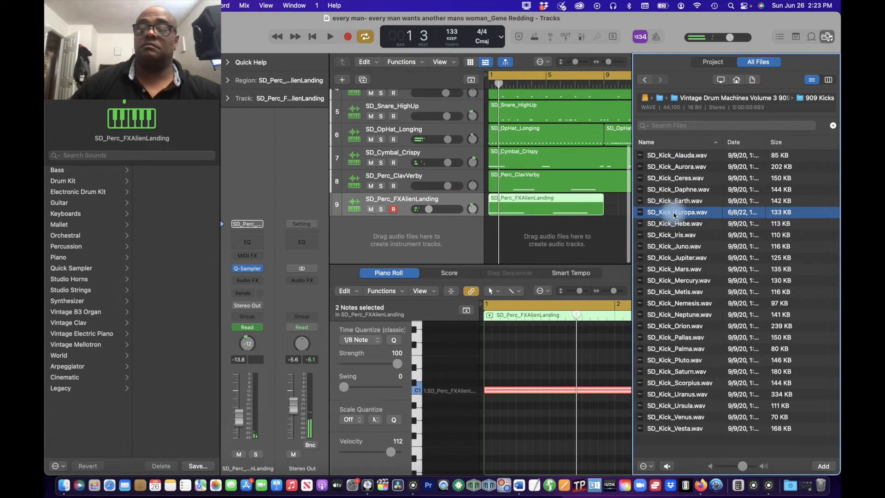
{"action": "left_click_drag", "start_coordinate": [677, 213], "coordinate": [387, 193]}
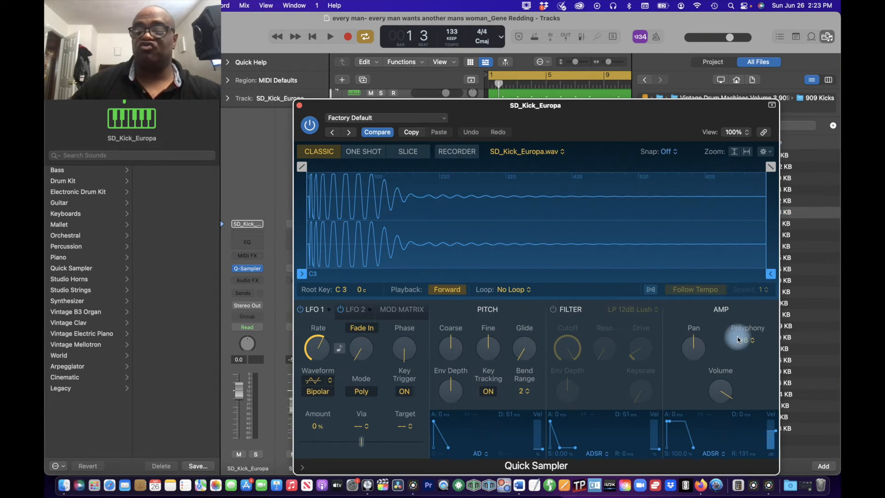
{"action": "left_click", "coordinate": [747, 345]}
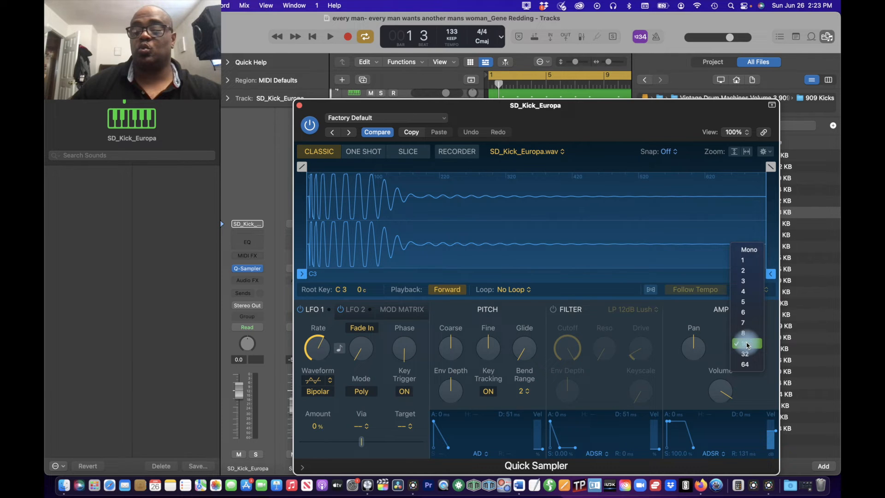
{"action": "left_click", "coordinate": [742, 262]}
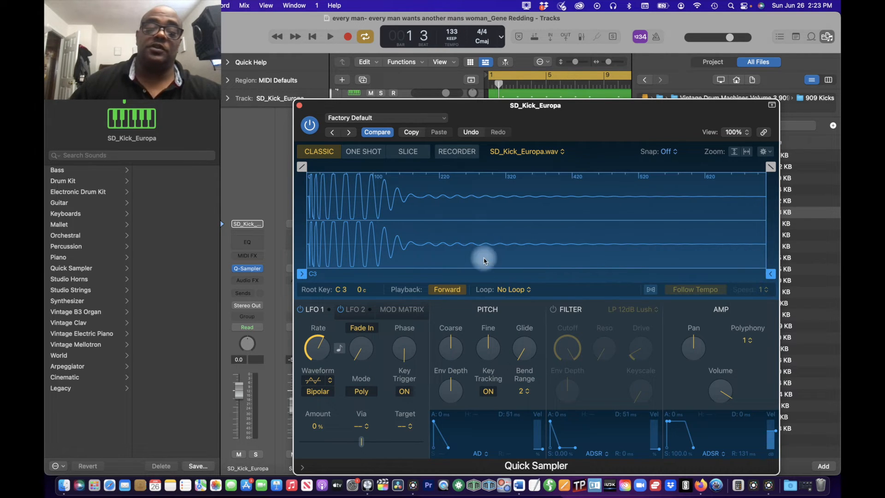
{"action": "left_click", "coordinate": [422, 155]}
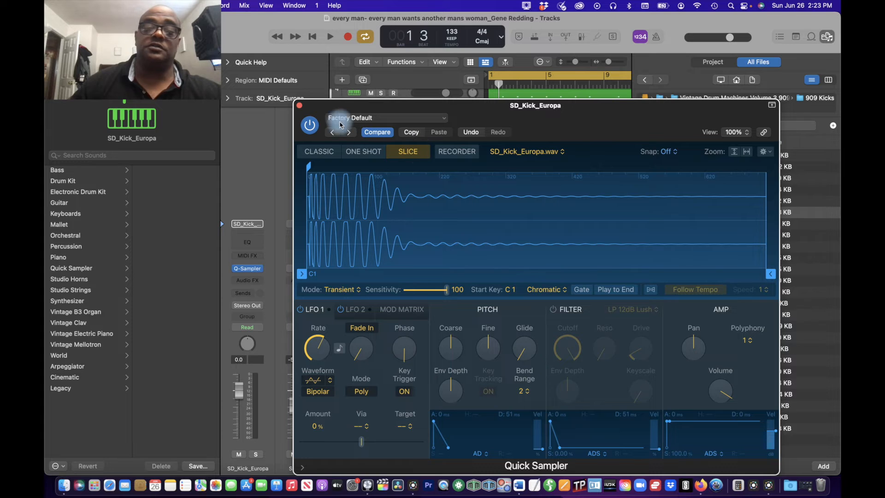
{"action": "left_click", "coordinate": [300, 106]}
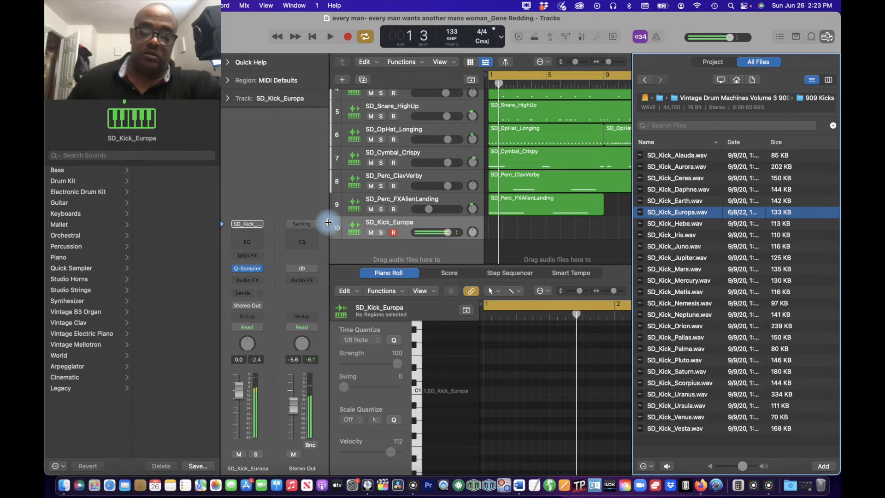
Step: Set the SD_Kick_Europa track's volume to -2.1 dB against the playing beat and hide the file browser
{"action": "key", "text": "space"}
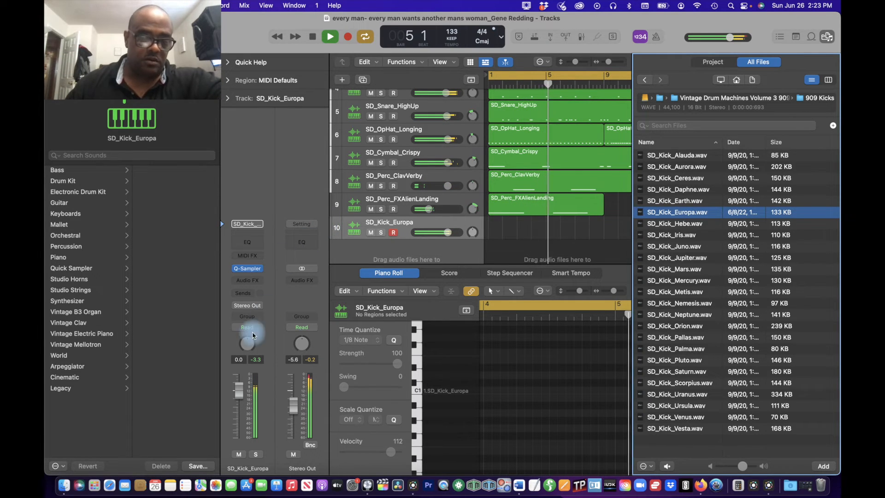
{"action": "left_click_drag", "start_coordinate": [250, 373], "coordinate": [243, 408]}
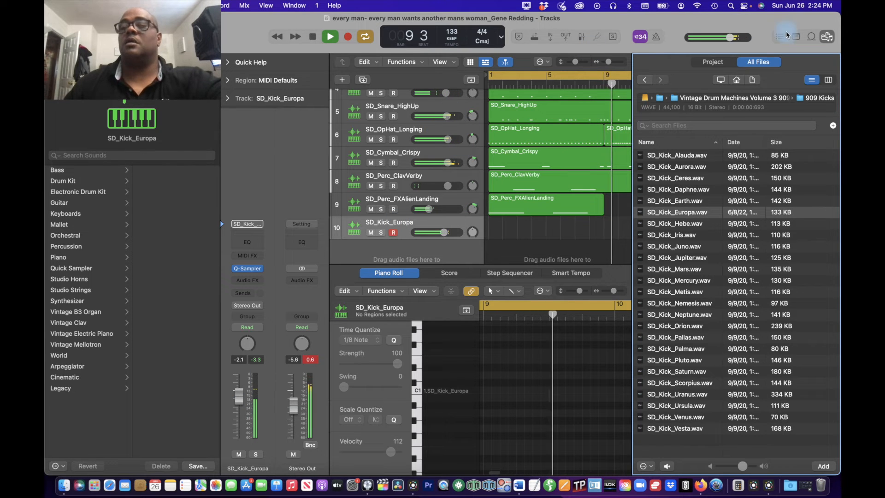
{"action": "left_click", "coordinate": [830, 37]}
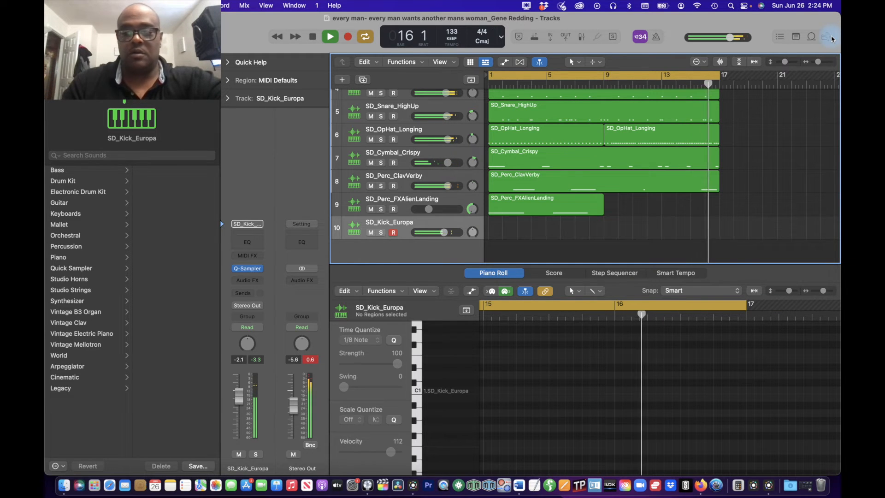
Step: Record a 16-bar kick part from bar 1 on the SD_Kick_Europa track
{"action": "key", "text": "r"}
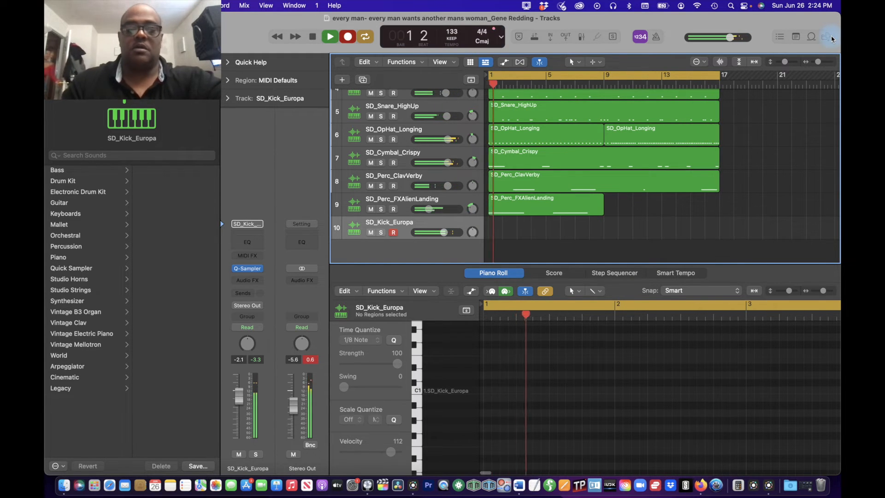
{"action": "key", "text": "space"}
{"action": "key", "text": "r"}
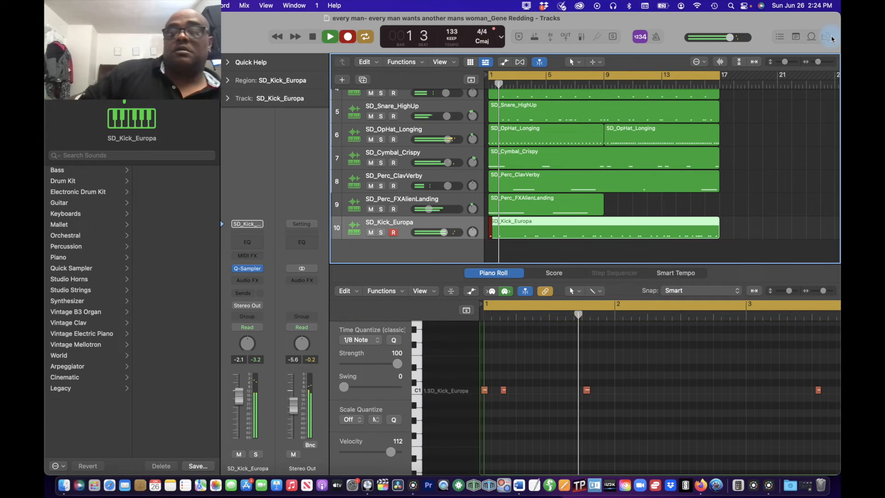
{"action": "key", "text": "space"}
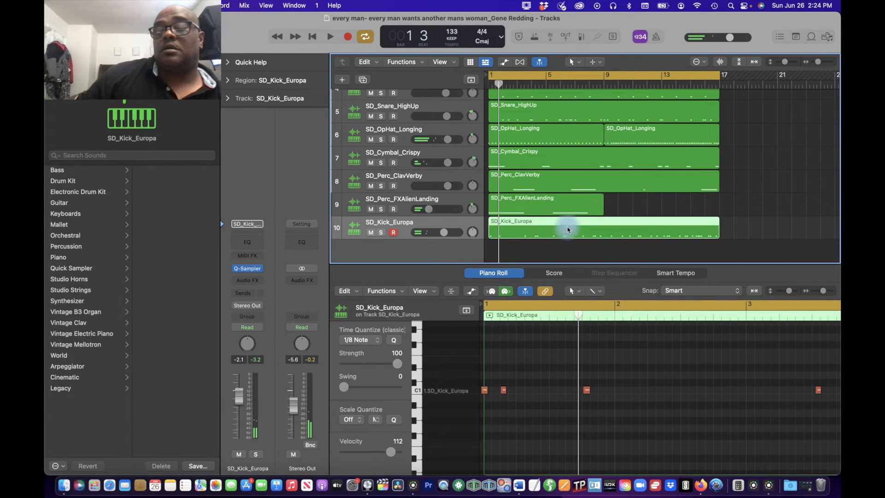
{"action": "left_click", "coordinate": [607, 374]}
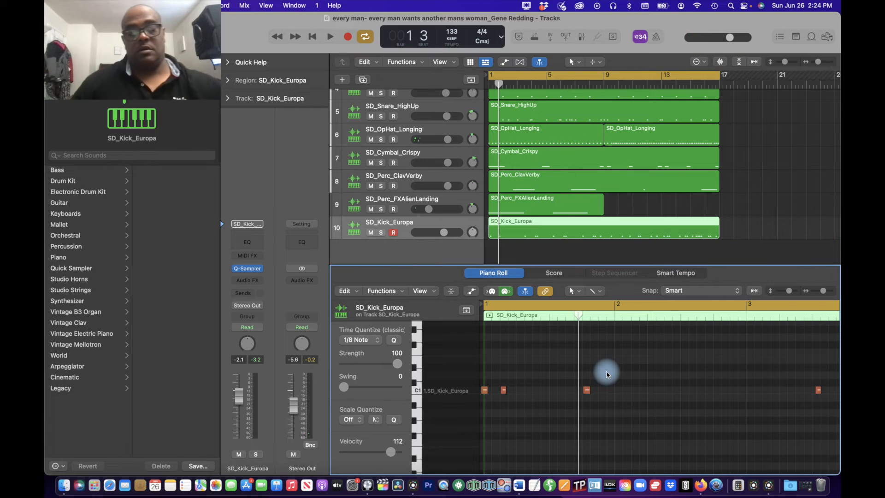
Step: Quantize all notes in the SD_Kick_Europa region to 1/8 notes and check the kick around bar 9 against the playing beat
{"action": "key", "text": "super+a"}
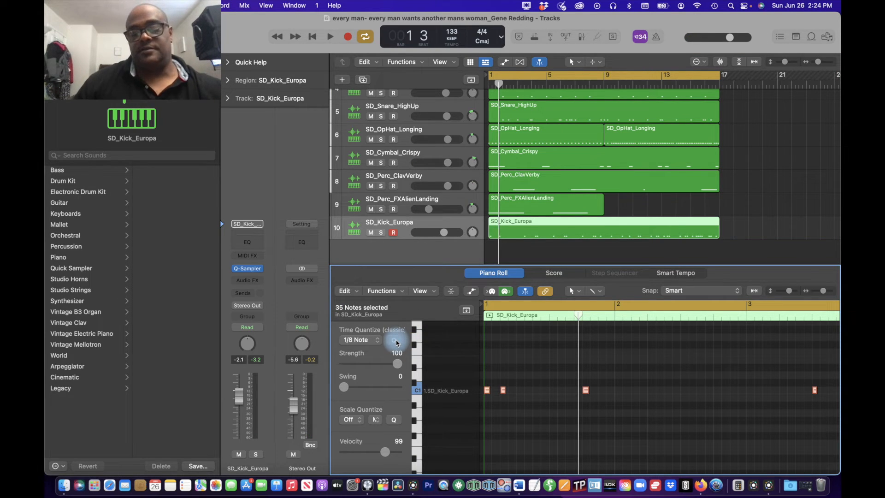
{"action": "key", "text": "space"}
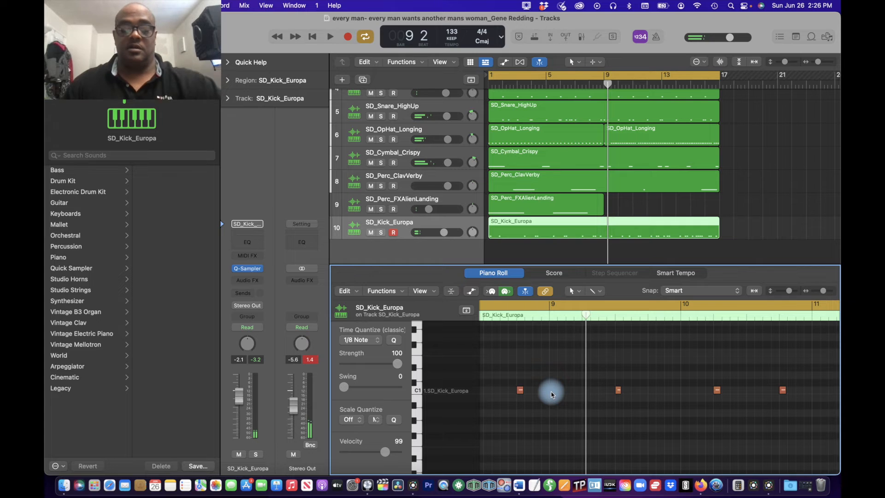
{"action": "left_click", "coordinate": [552, 392]}
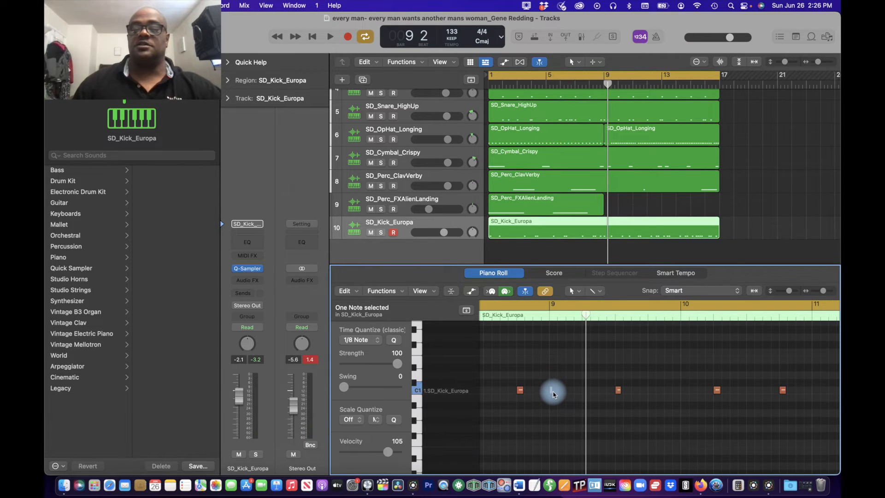
{"action": "key", "text": "Return"}
{"action": "key", "text": "space"}
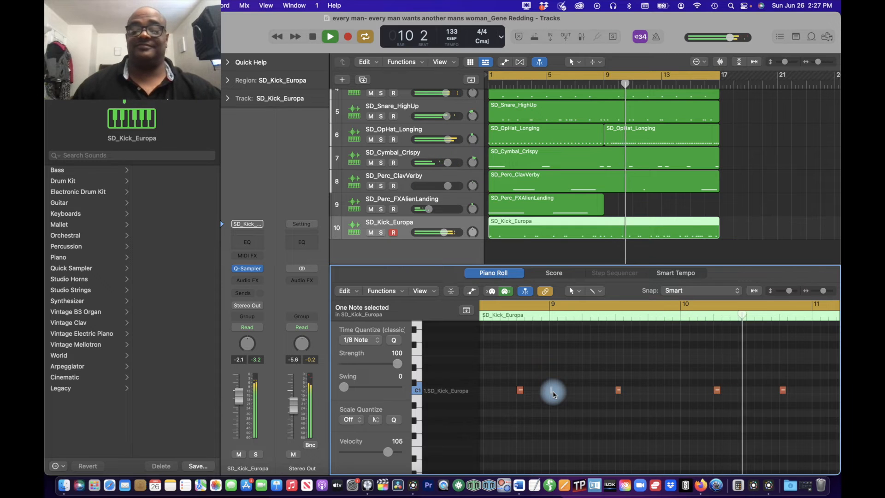
Step: Move the SD_Kick_Europa note just before bar 9 slightly earlier and play the beat
{"action": "key", "text": "space"}
{"action": "scroll", "coordinate": [554, 394], "scroll_direction": "left", "scroll_amount": 2}
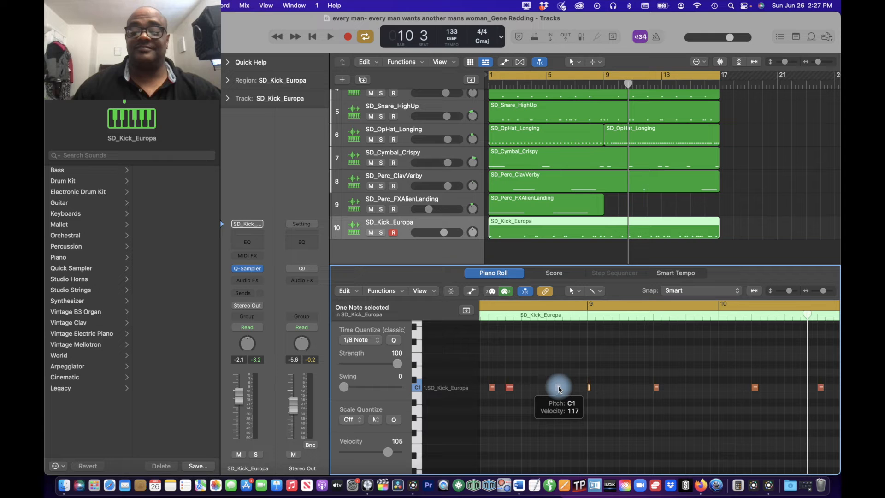
{"action": "left_click_drag", "start_coordinate": [559, 390], "coordinate": [544, 391]}
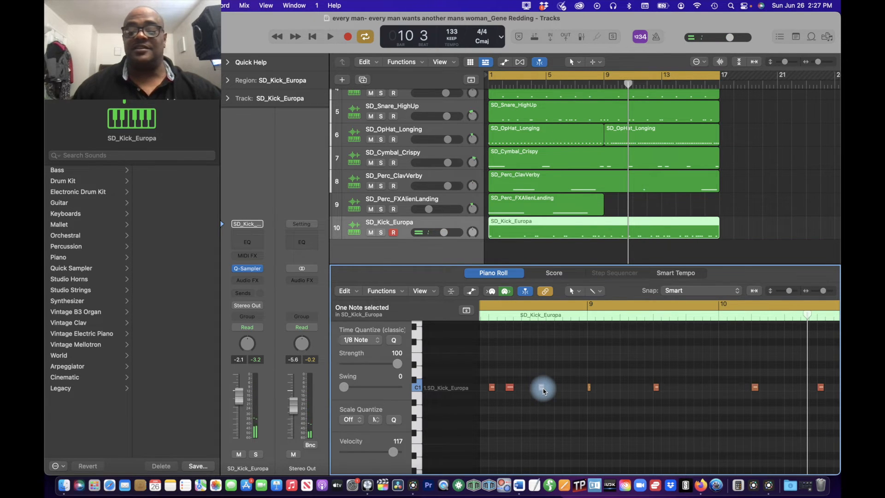
{"action": "key", "text": "space"}
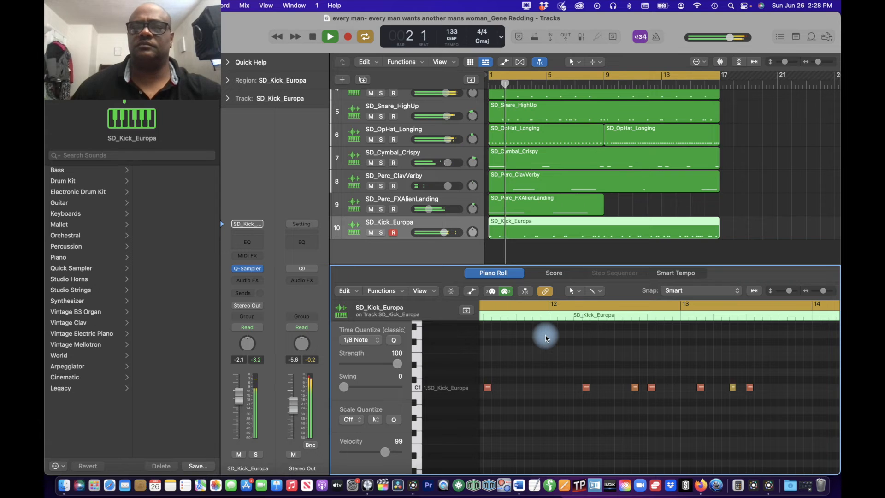
Step: Split the 16-bar clap, snare, cymbal and ClavVerby regions at bar 9, keeping the notes that cross the split point
{"action": "scroll", "coordinate": [561, 233], "scroll_direction": "up", "scroll_amount": 3}
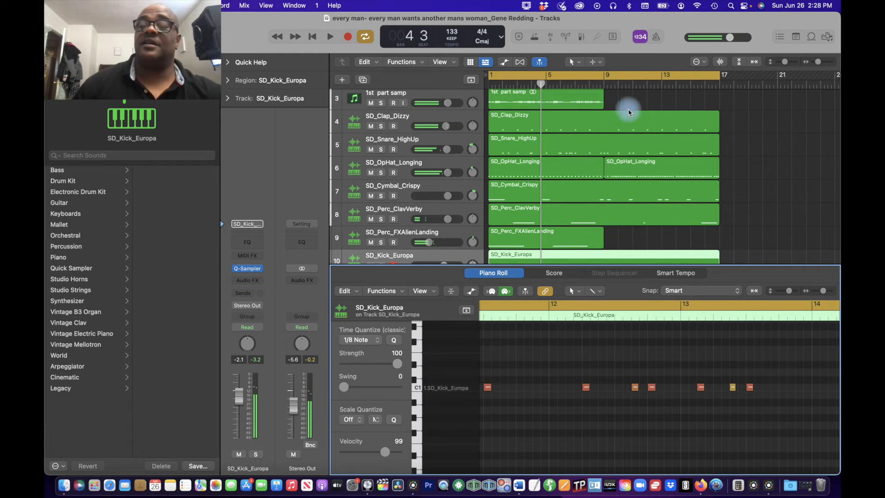
{"action": "left_click_drag", "start_coordinate": [540, 85], "coordinate": [605, 90]}
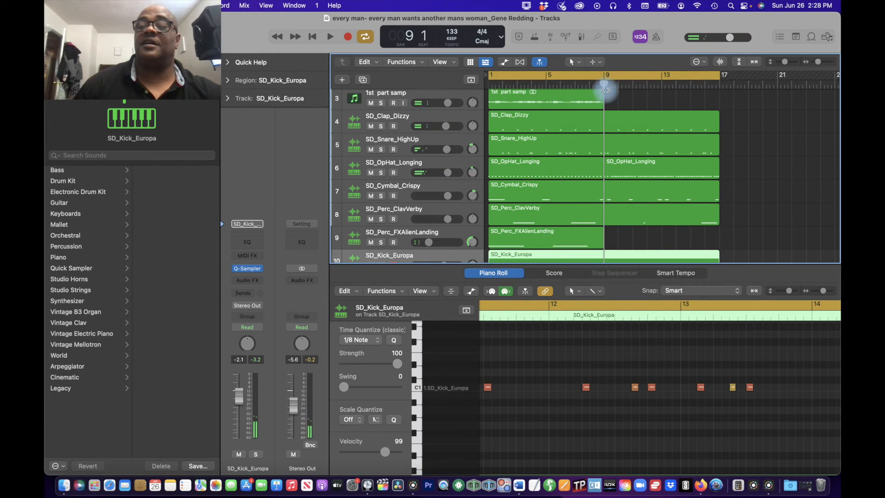
{"action": "left_click_drag", "start_coordinate": [736, 103], "coordinate": [670, 208]}
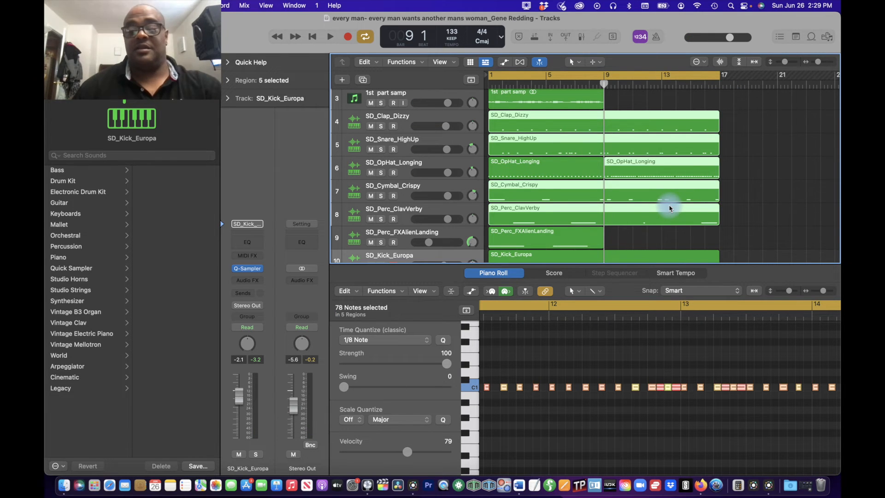
{"action": "key", "text": "super+t"}
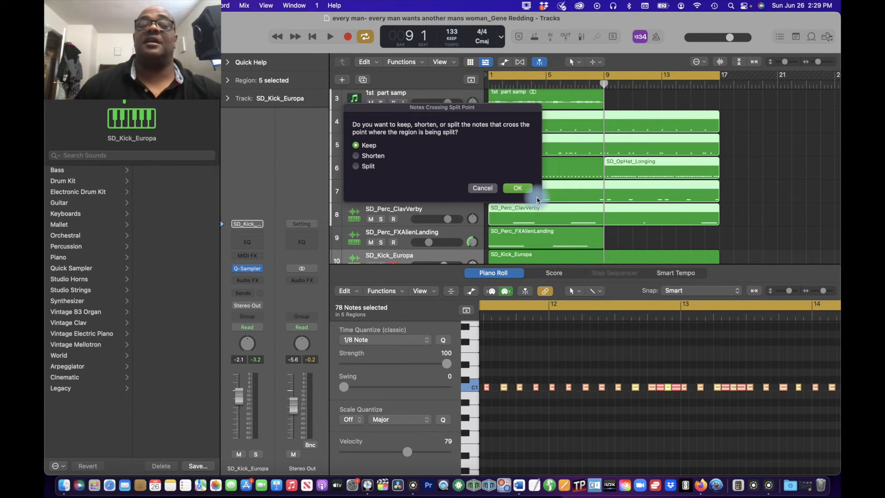
{"action": "left_click", "coordinate": [515, 189]}
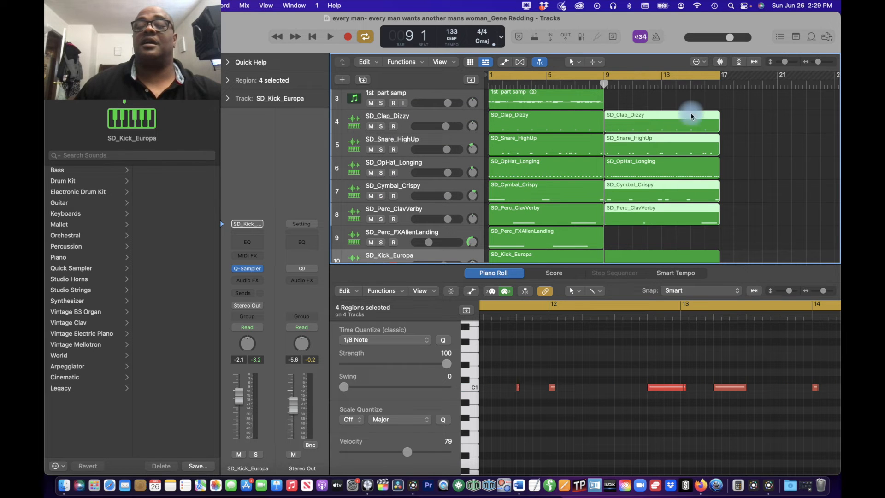
{"action": "left_click", "coordinate": [727, 101]}
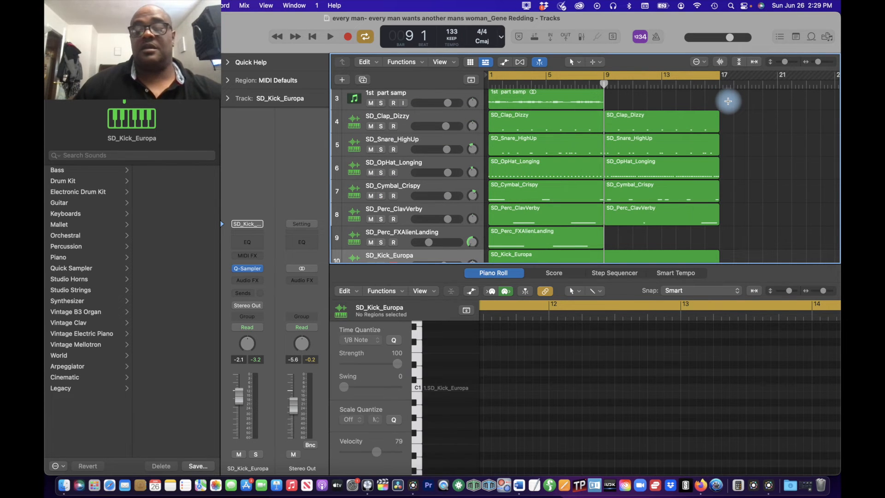
Step: Split the SD_Kick_Europa region at bar 9
{"action": "key", "text": "Return"}
{"action": "key", "text": "space"}
{"action": "scroll", "coordinate": [774, 170], "scroll_direction": "down", "scroll_amount": 3}
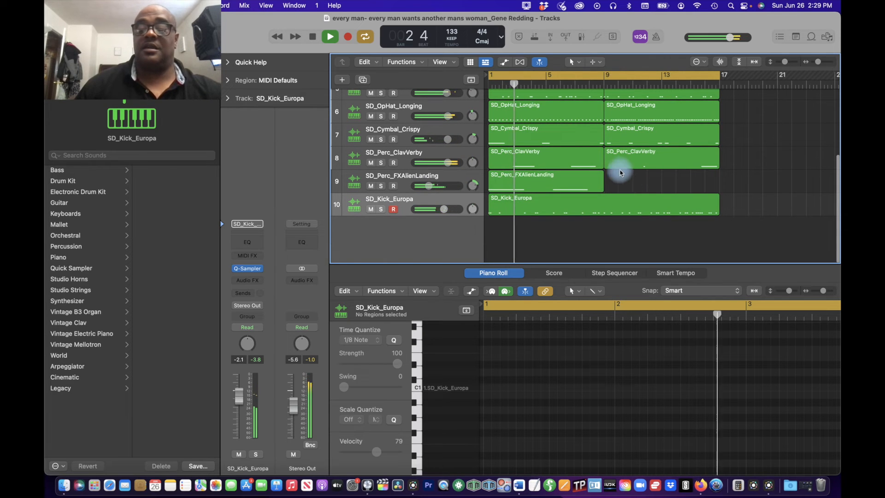
{"action": "key", "text": "space"}
{"action": "left_click", "coordinate": [604, 83]}
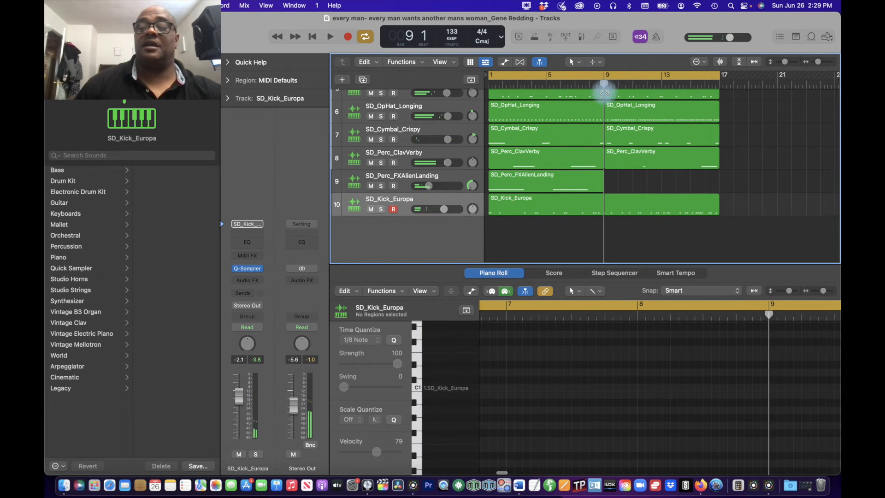
{"action": "left_click", "coordinate": [615, 203]}
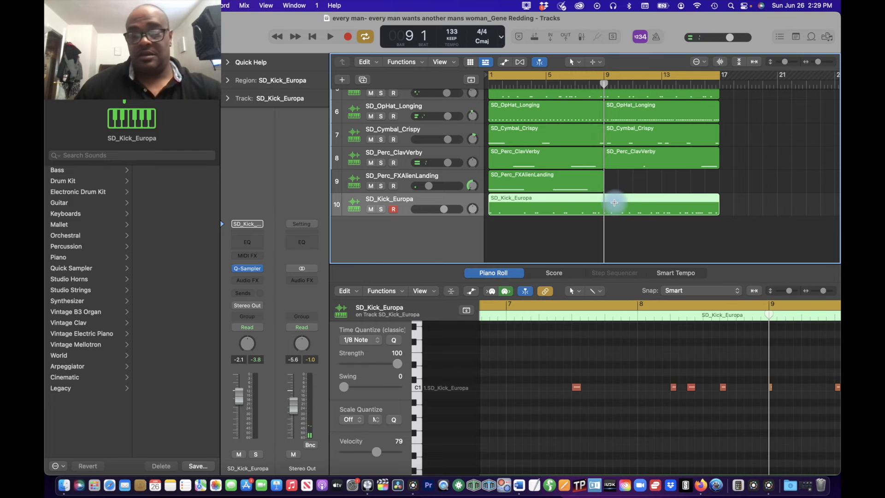
{"action": "key", "text": "super+t"}
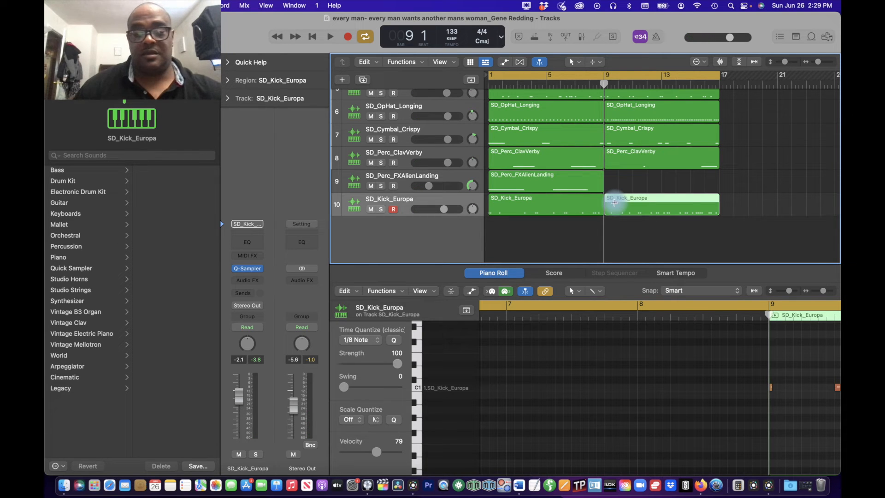
Step: Play the split beat through both sample parts and hide the Piano Roll to show all tracks
{"action": "key", "text": "space"}
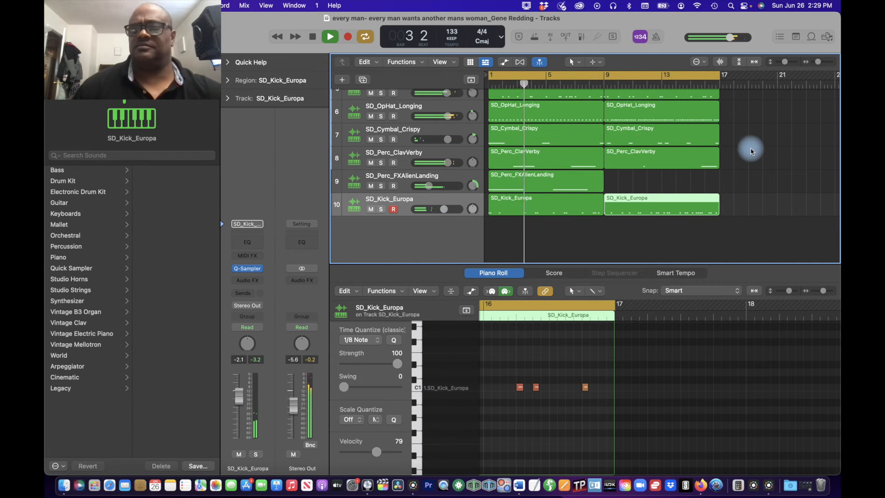
{"action": "scroll", "coordinate": [755, 159], "scroll_direction": "up", "scroll_amount": 4}
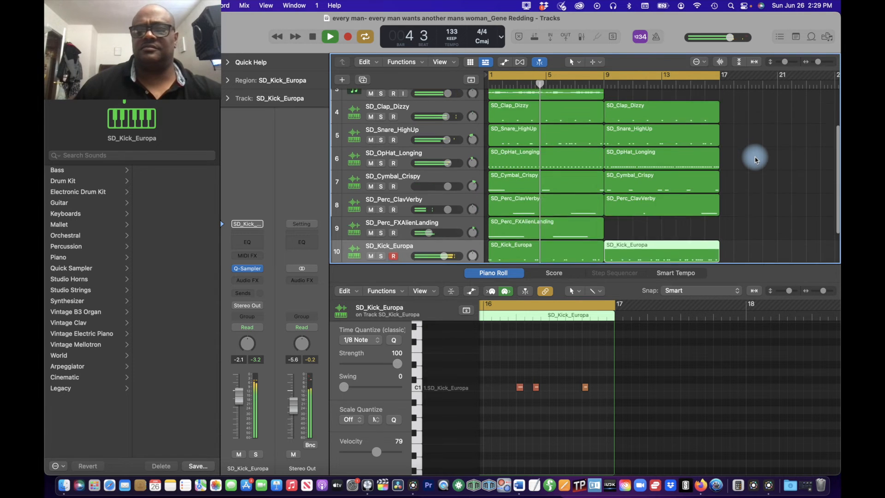
{"action": "scroll", "coordinate": [755, 159], "scroll_direction": "up", "scroll_amount": 3}
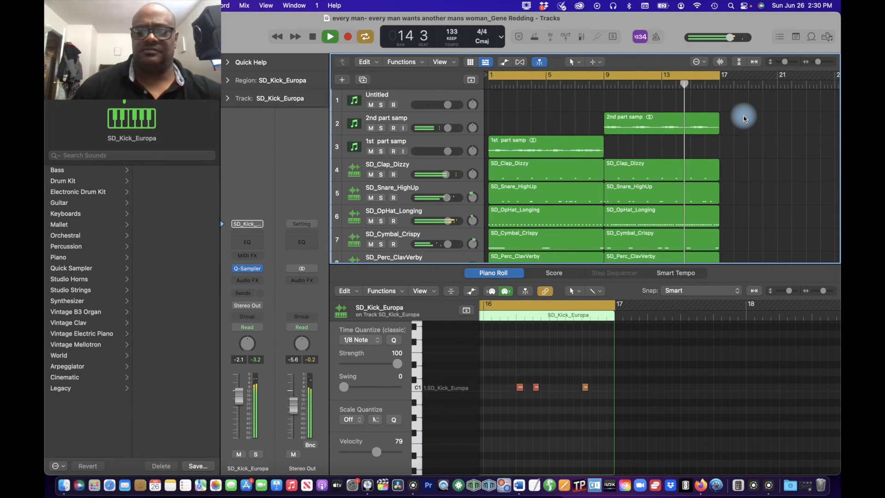
{"action": "scroll", "coordinate": [744, 118], "scroll_direction": "down", "scroll_amount": 2}
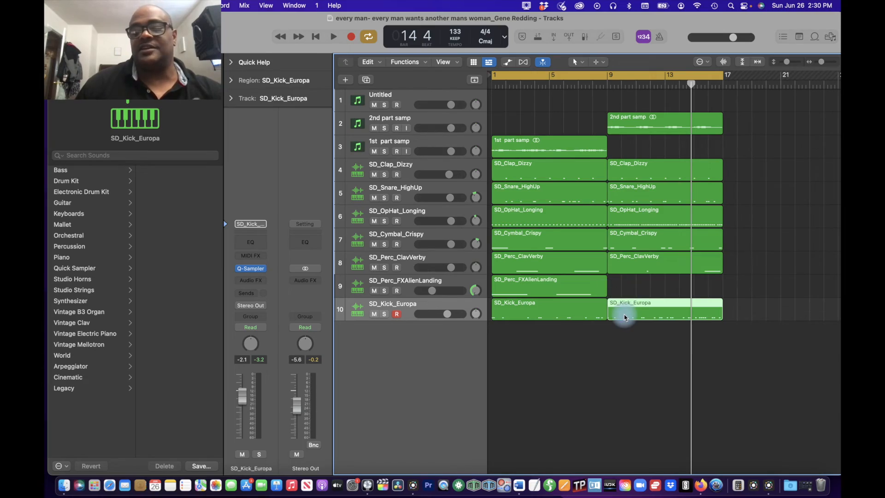
{"action": "double_click", "coordinate": [624, 317]}
{"action": "double_click", "coordinate": [637, 255]}
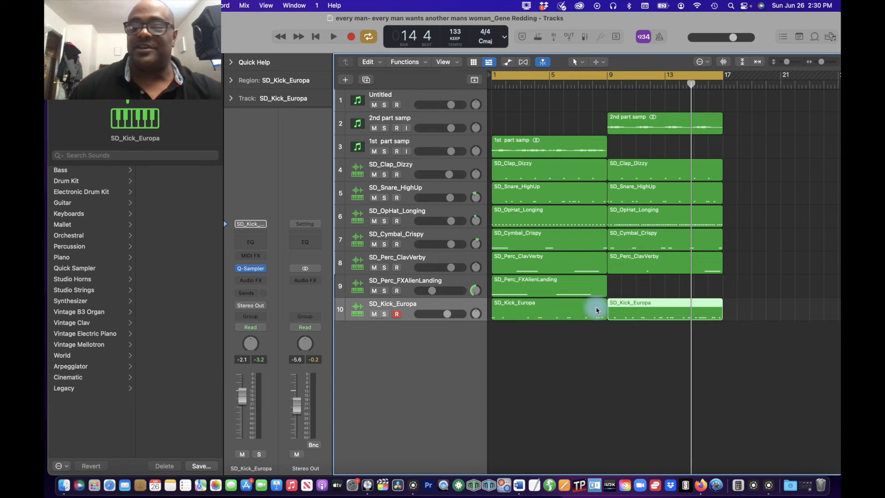
Step: Color the seven regions of the second part, from bar 9 to bar 17, bright green
{"action": "left_click_drag", "start_coordinate": [746, 102], "coordinate": [690, 359]}
{"action": "right_click", "coordinate": [644, 126]}
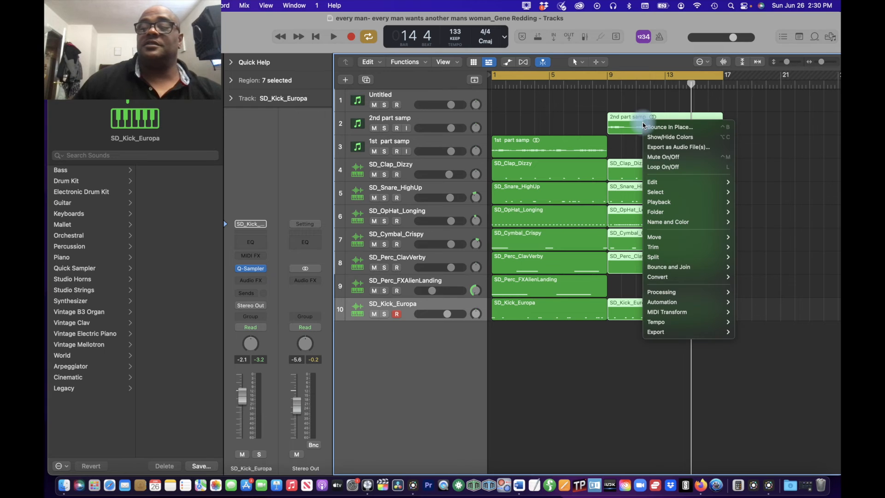
{"action": "left_click", "coordinate": [661, 137]}
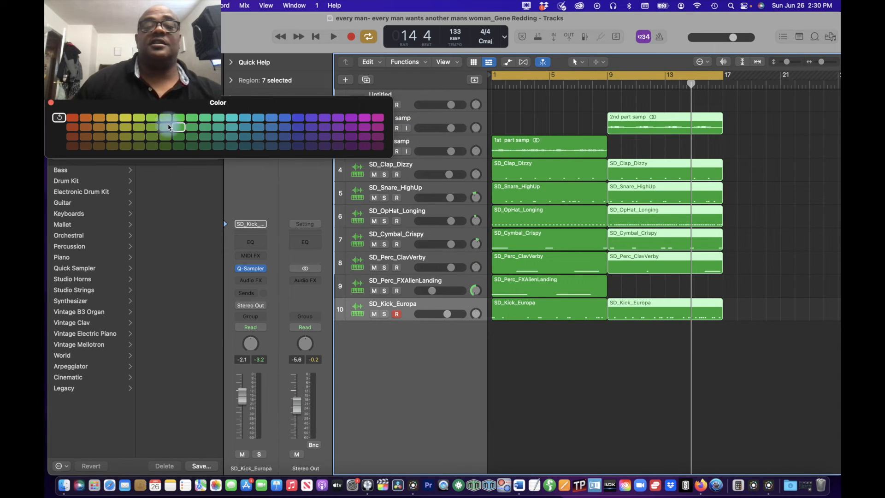
{"action": "left_click", "coordinate": [180, 118]}
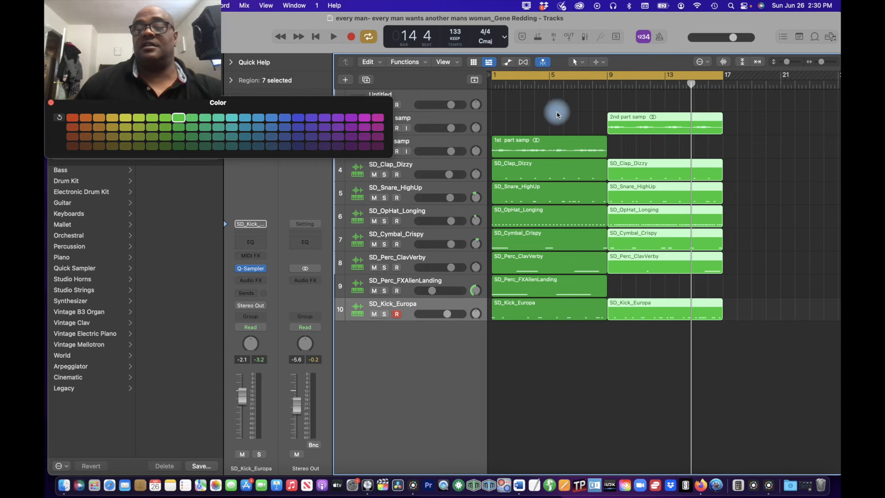
Step: Color the eight regions of the first part, from bar 1 to bar 9, red
{"action": "left_click_drag", "start_coordinate": [557, 114], "coordinate": [563, 373]}
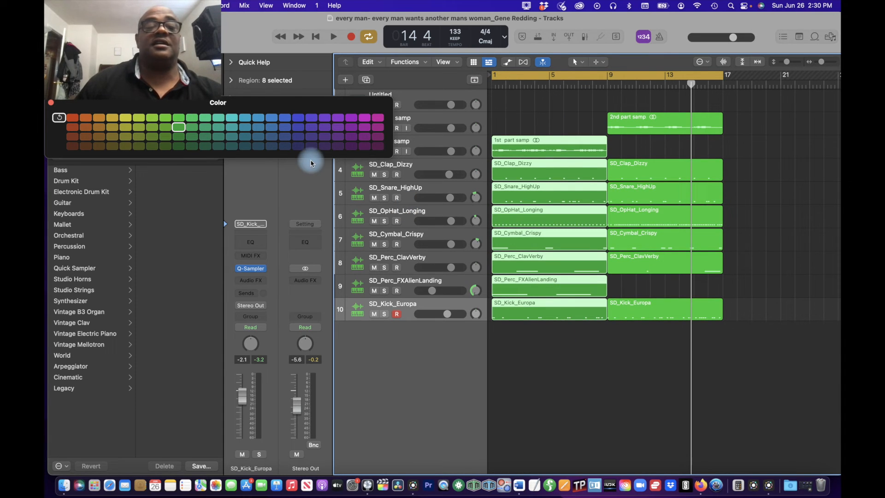
{"action": "left_click", "coordinate": [75, 118]}
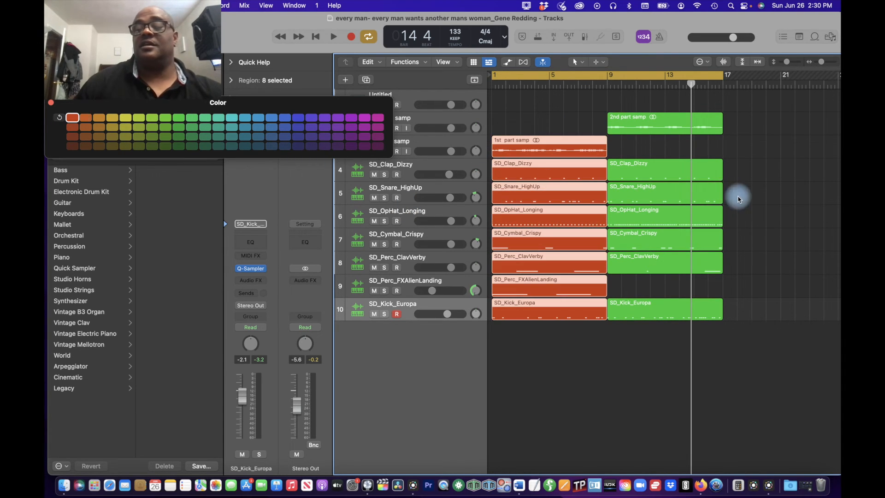
{"action": "left_click", "coordinate": [727, 112]}
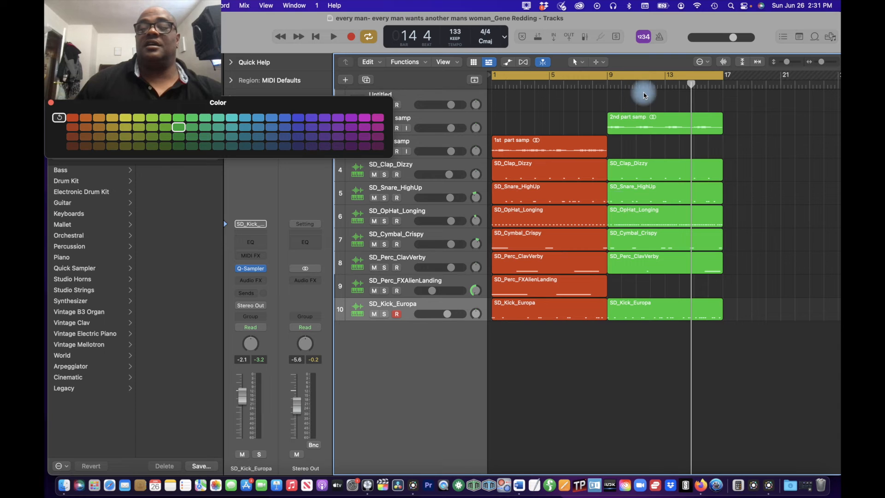
Step: Repeat the seven green second-part regions once, starting at bar 17
{"action": "left_click_drag", "start_coordinate": [649, 95], "coordinate": [682, 344]}
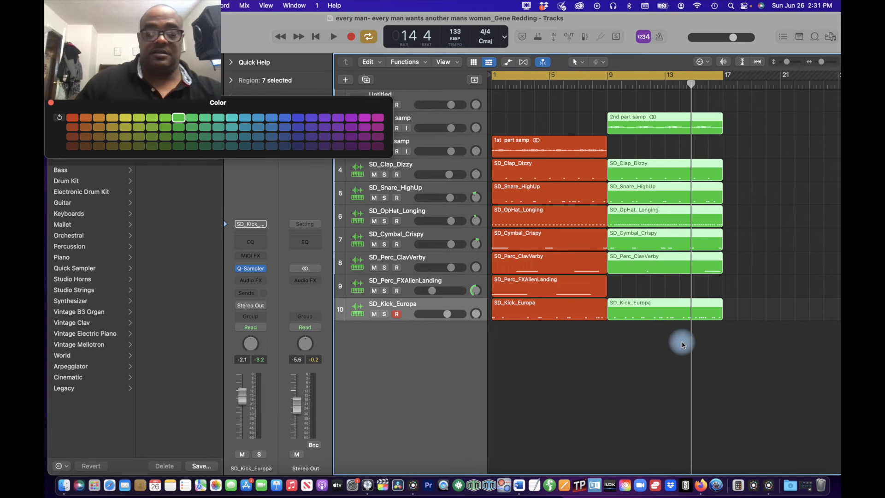
{"action": "key", "text": "super+r"}
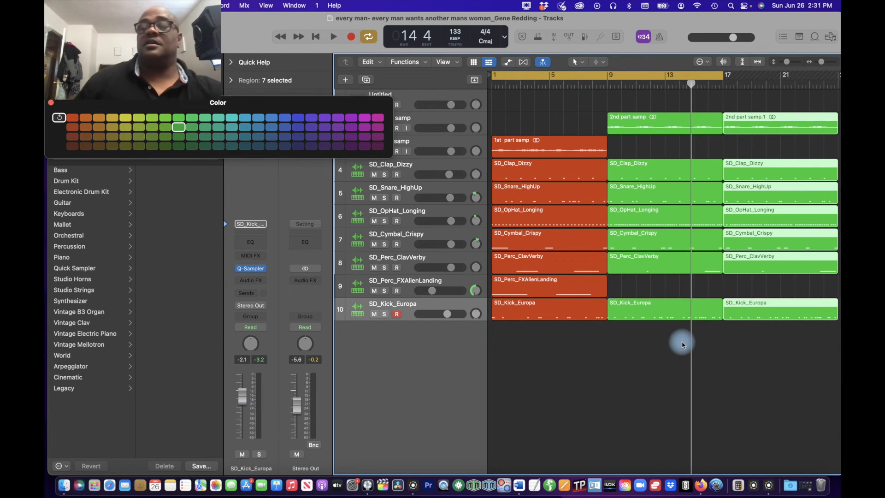
{"action": "left_click", "coordinate": [709, 127]}
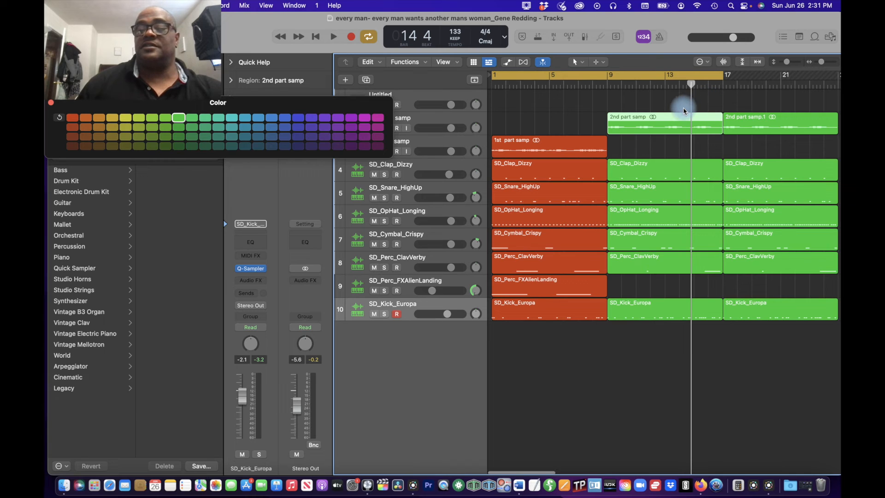
Step: Extend the cycle range's end to bar 25 and play the arrangement from bar 1
{"action": "scroll", "coordinate": [662, 106], "scroll_direction": "down", "scroll_amount": 6}
{"action": "scroll", "coordinate": [662, 107], "scroll_direction": "up", "scroll_amount": 5}
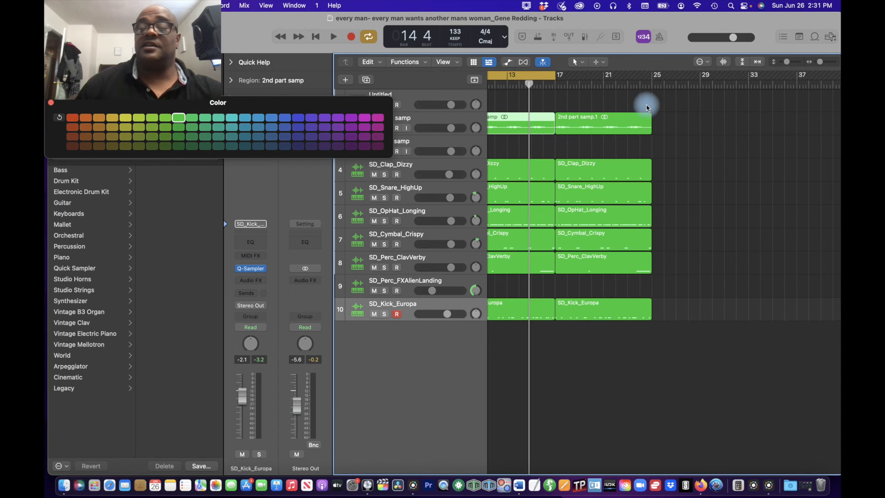
{"action": "left_click_drag", "start_coordinate": [555, 79], "coordinate": [652, 92]}
{"action": "key", "text": "space"}
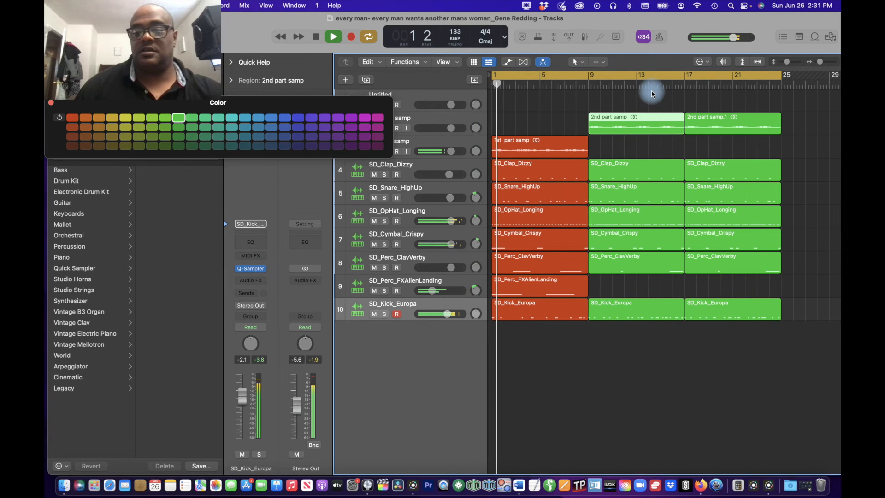